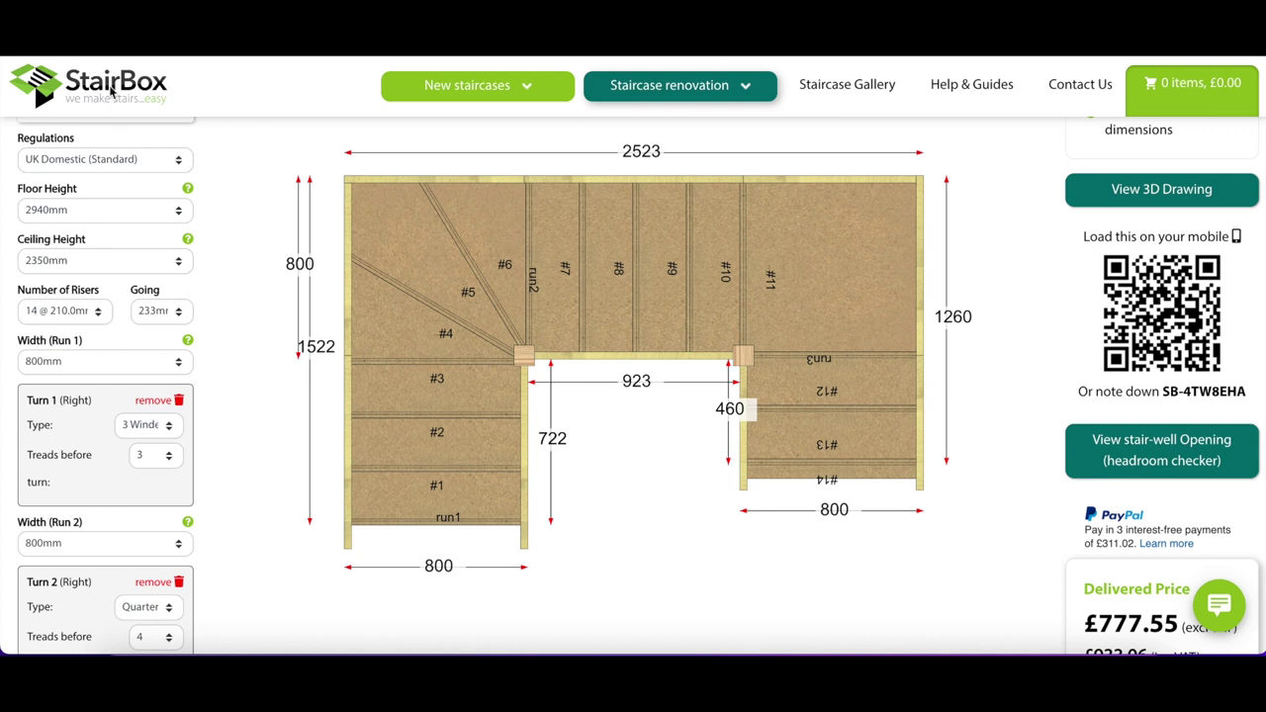
Review the available building regulation options for the staircase and keep UK Domestic (Standard)
scroll(183, 286, up, 2)
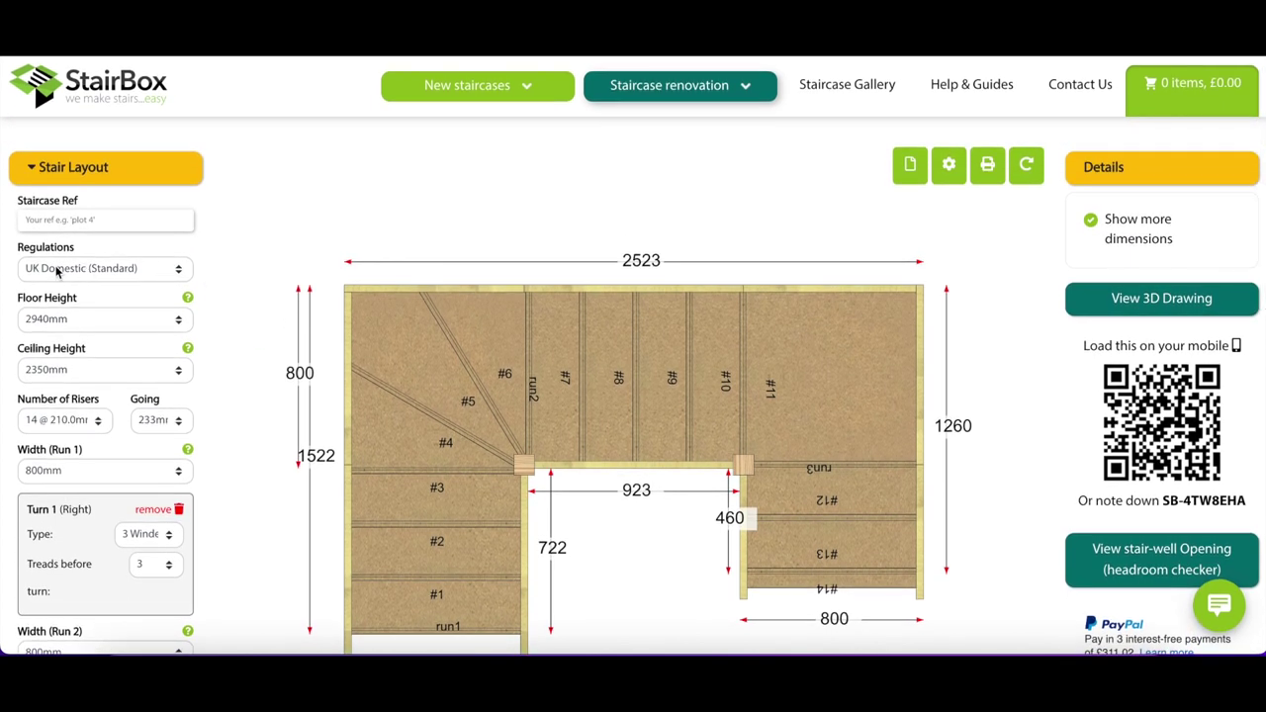
click(174, 270)
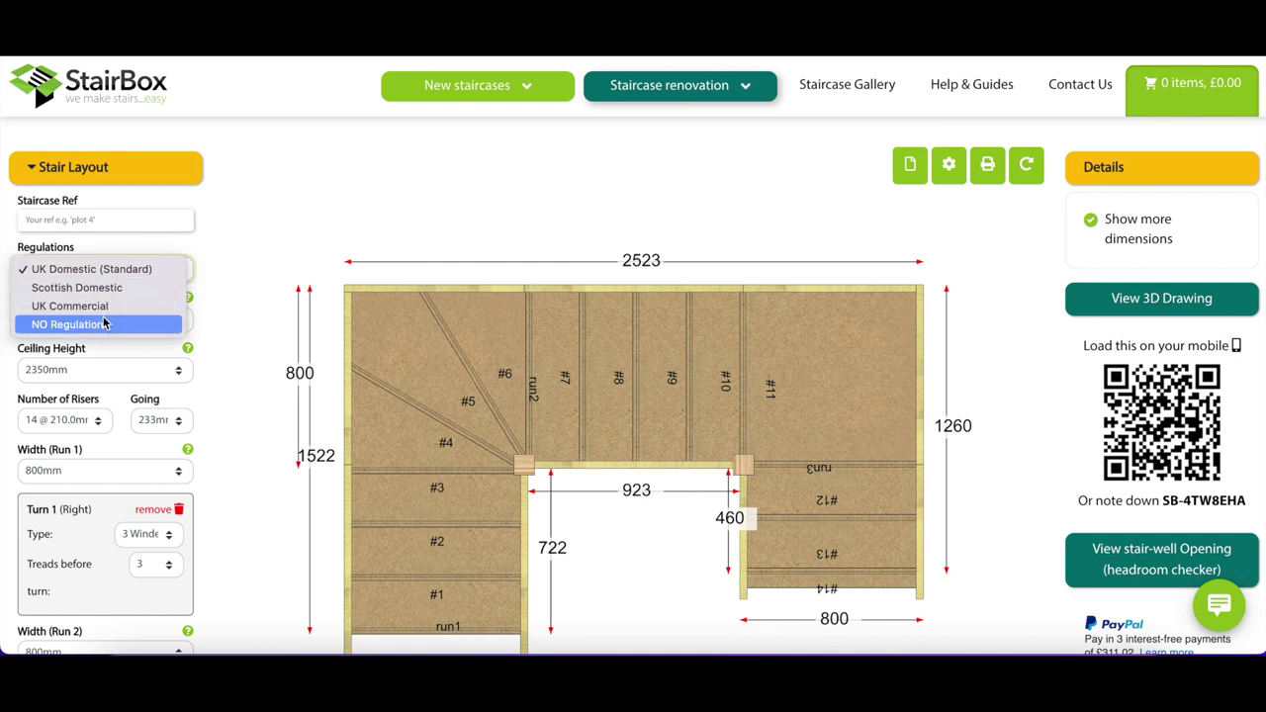
click(233, 301)
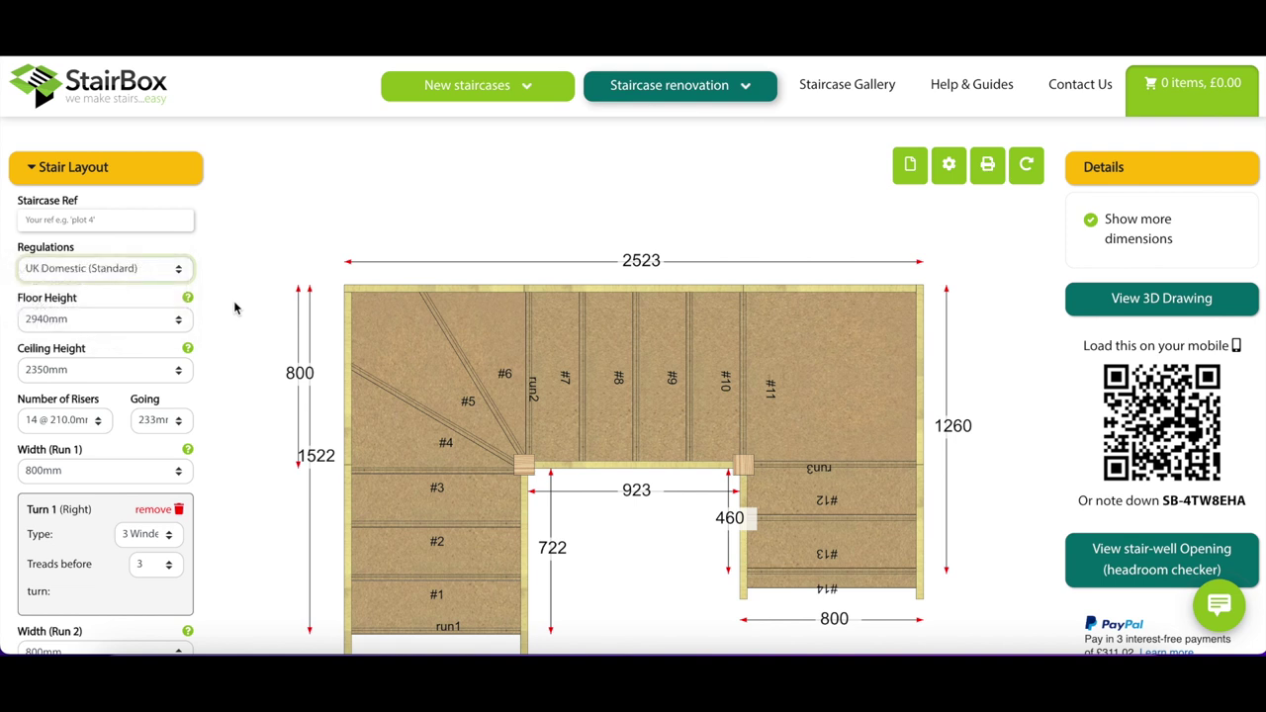
click(185, 276)
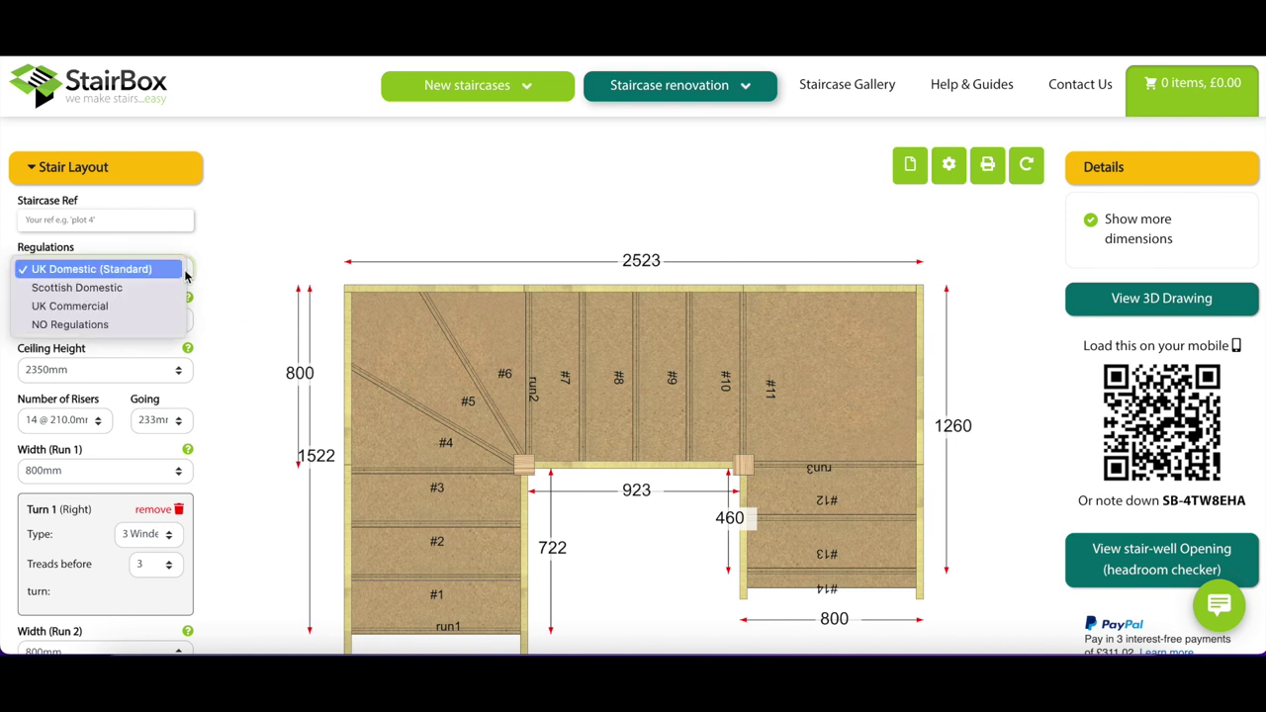
click(107, 270)
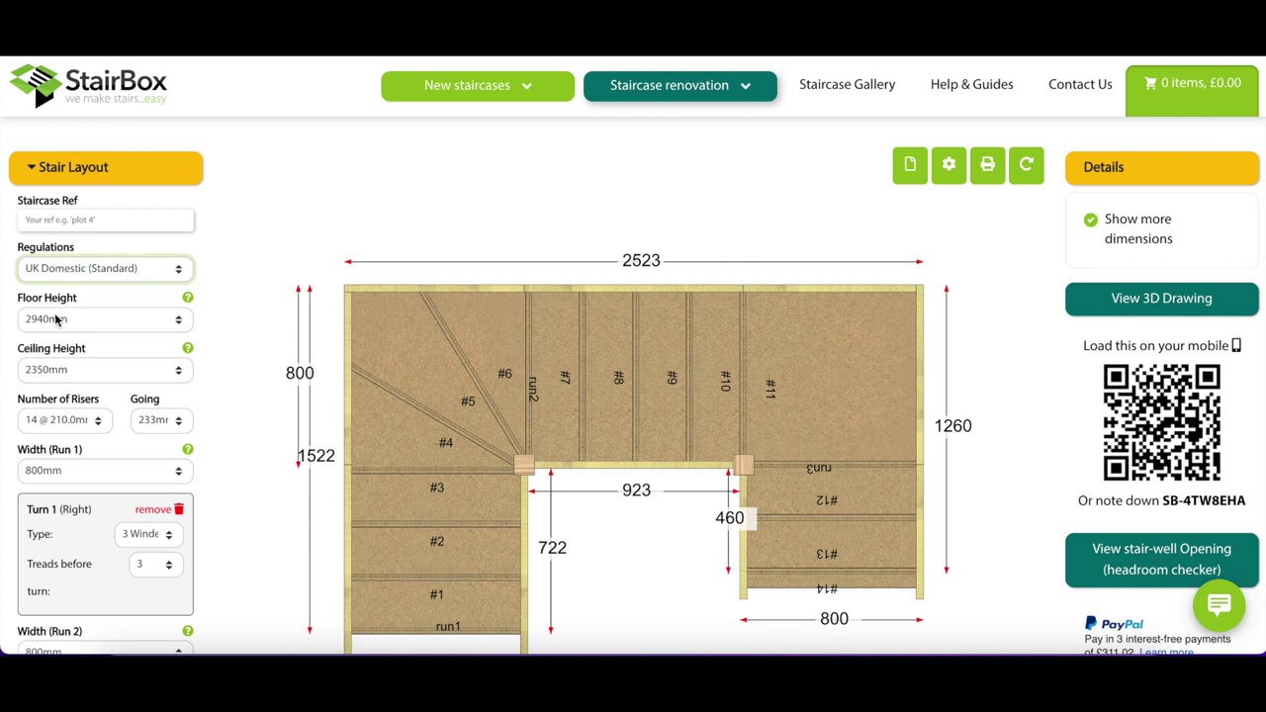
Read the help on measuring floor-to-floor height and keep the floor height at 2940mm
click(188, 298)
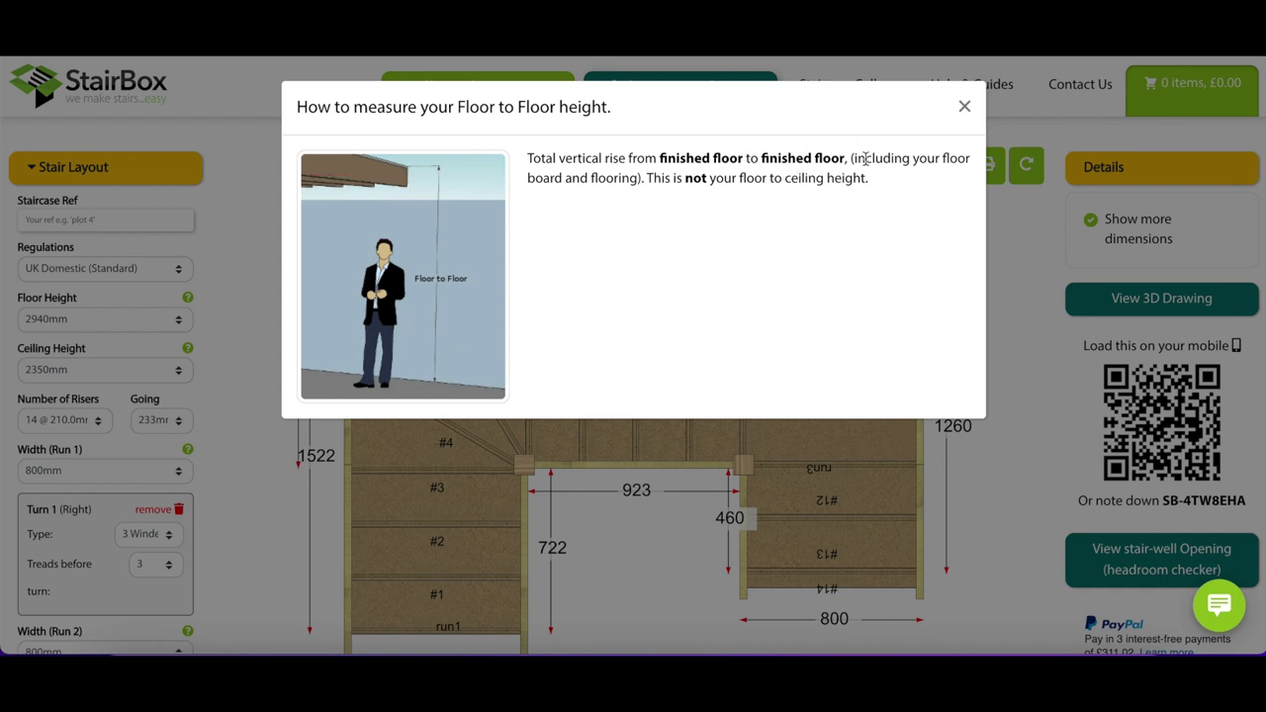
click(964, 107)
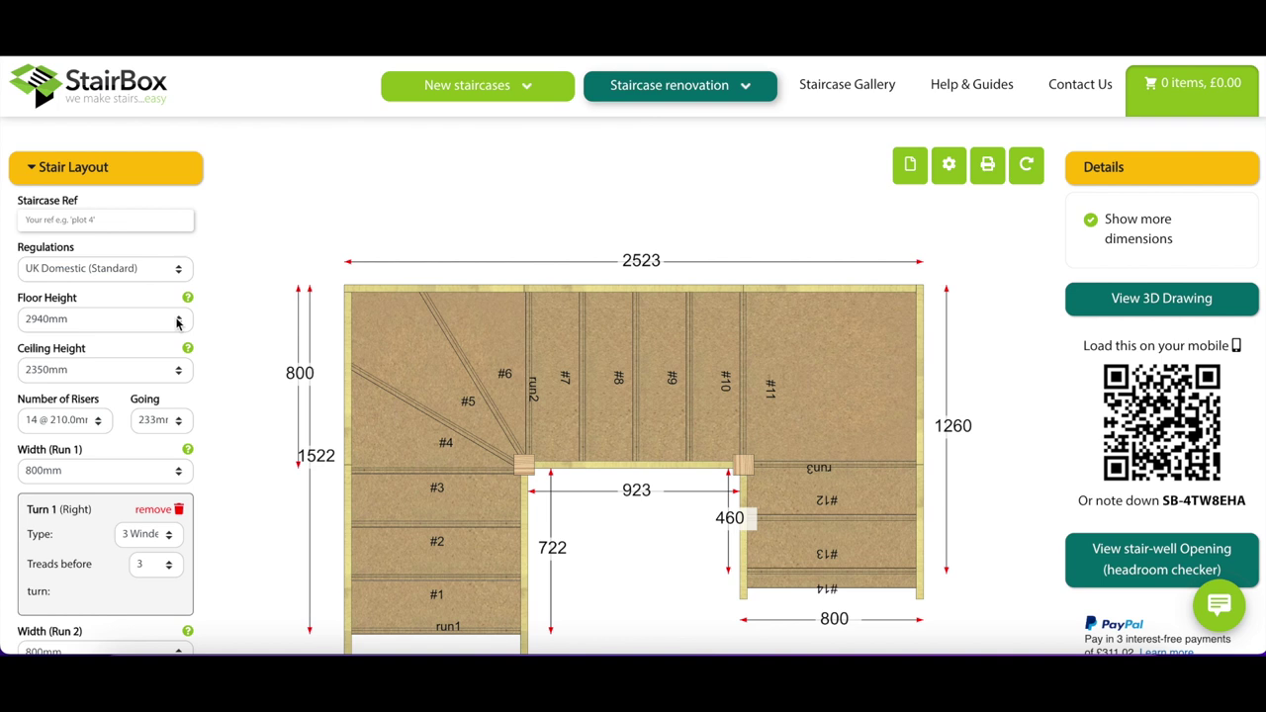
click(178, 322)
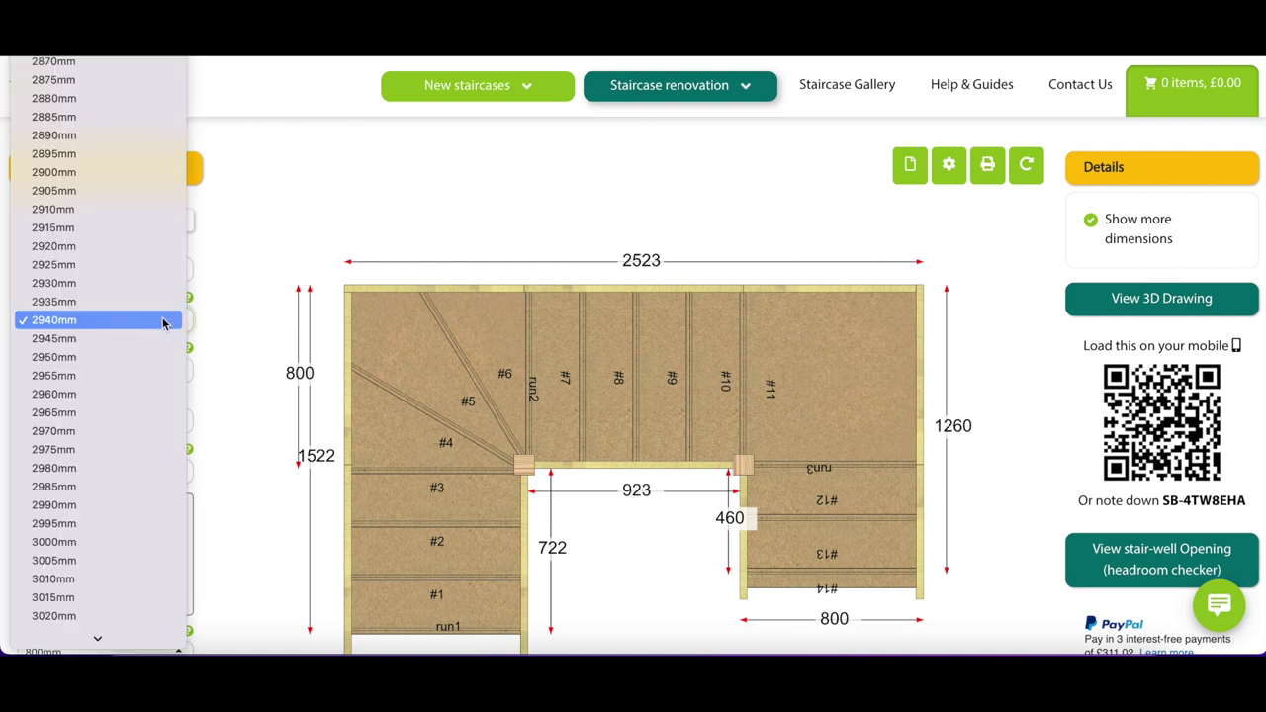
click(106, 320)
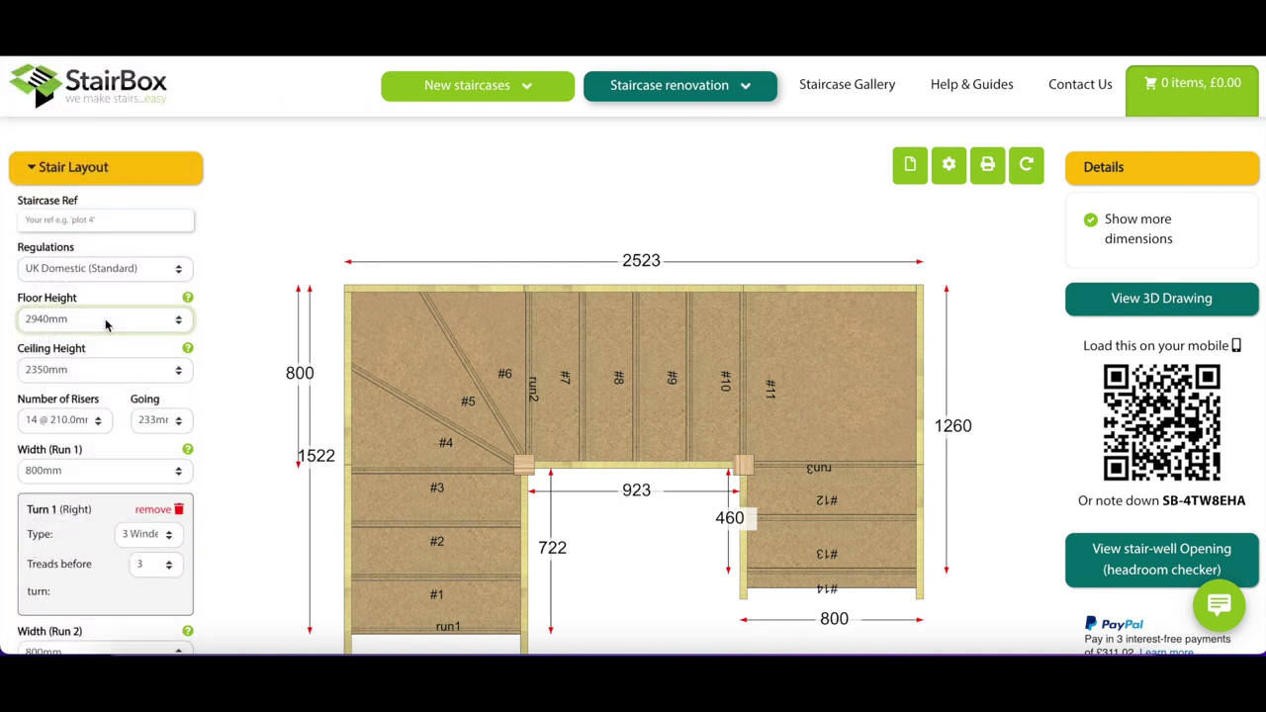
Check the ceiling height options and help, and briefly show the stair-well opening with the headroom checker
scroll(234, 347, down, 1)
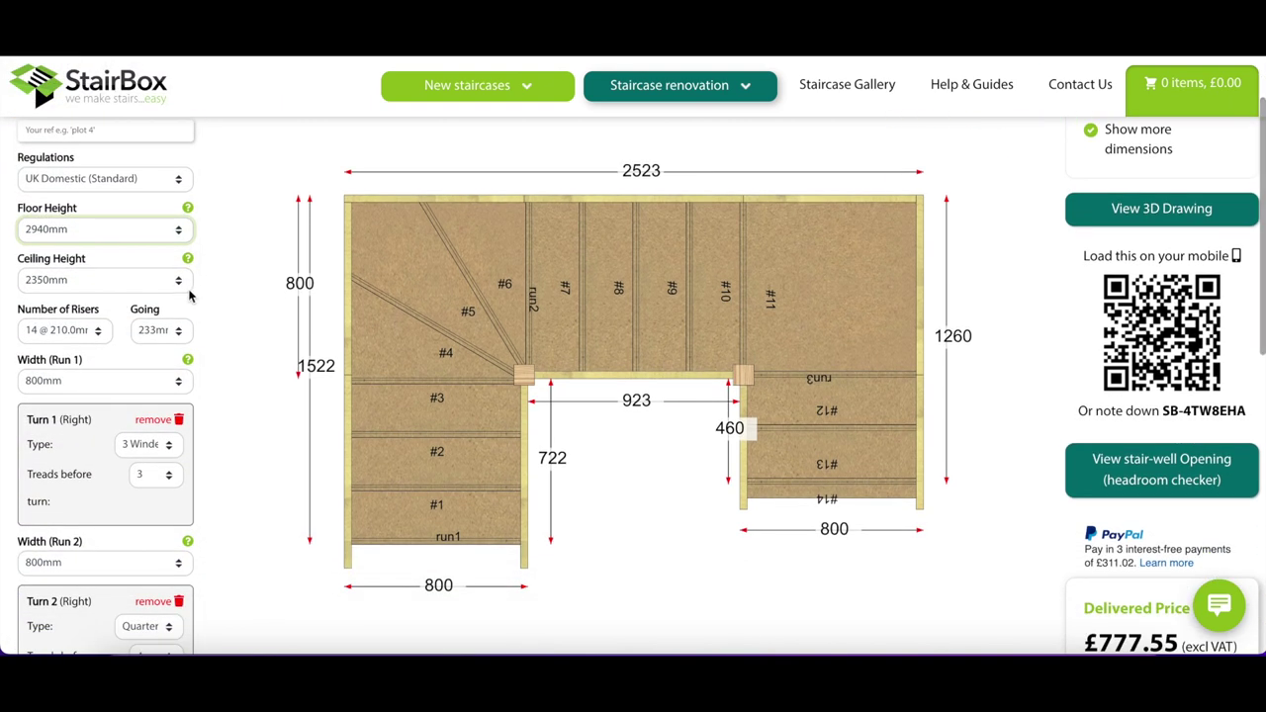
click(179, 284)
click(198, 280)
click(188, 259)
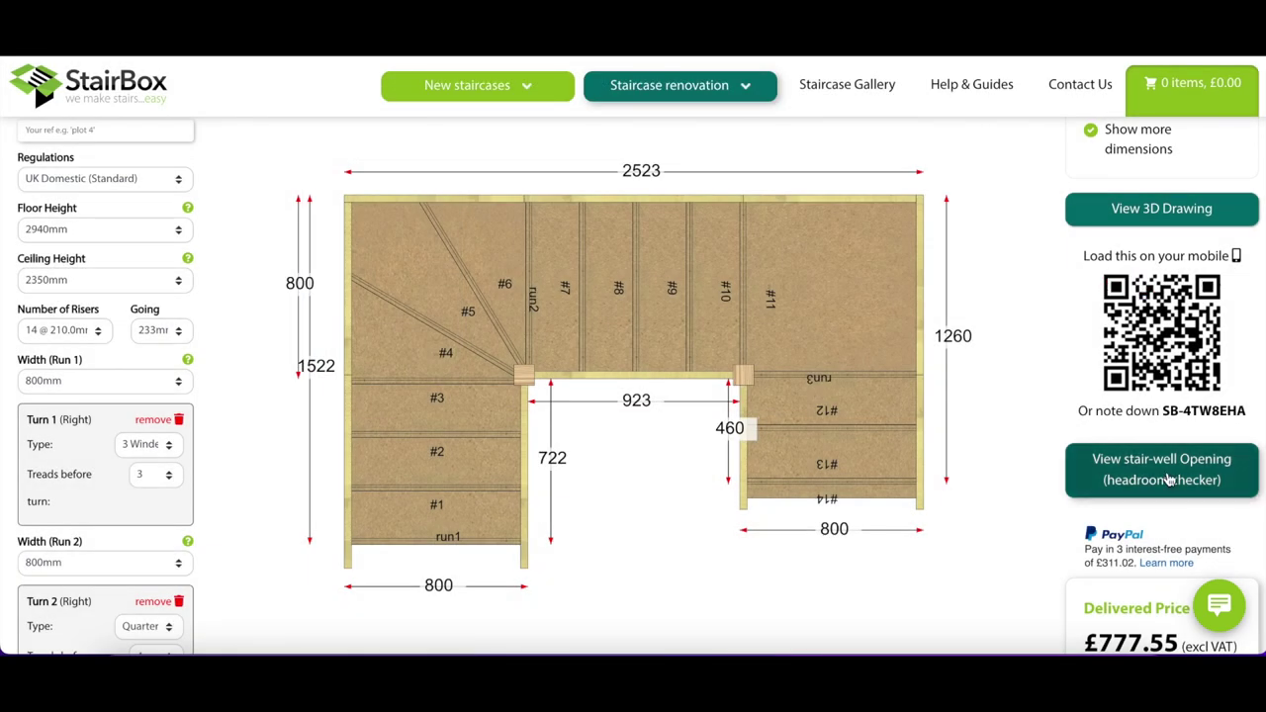
click(1168, 479)
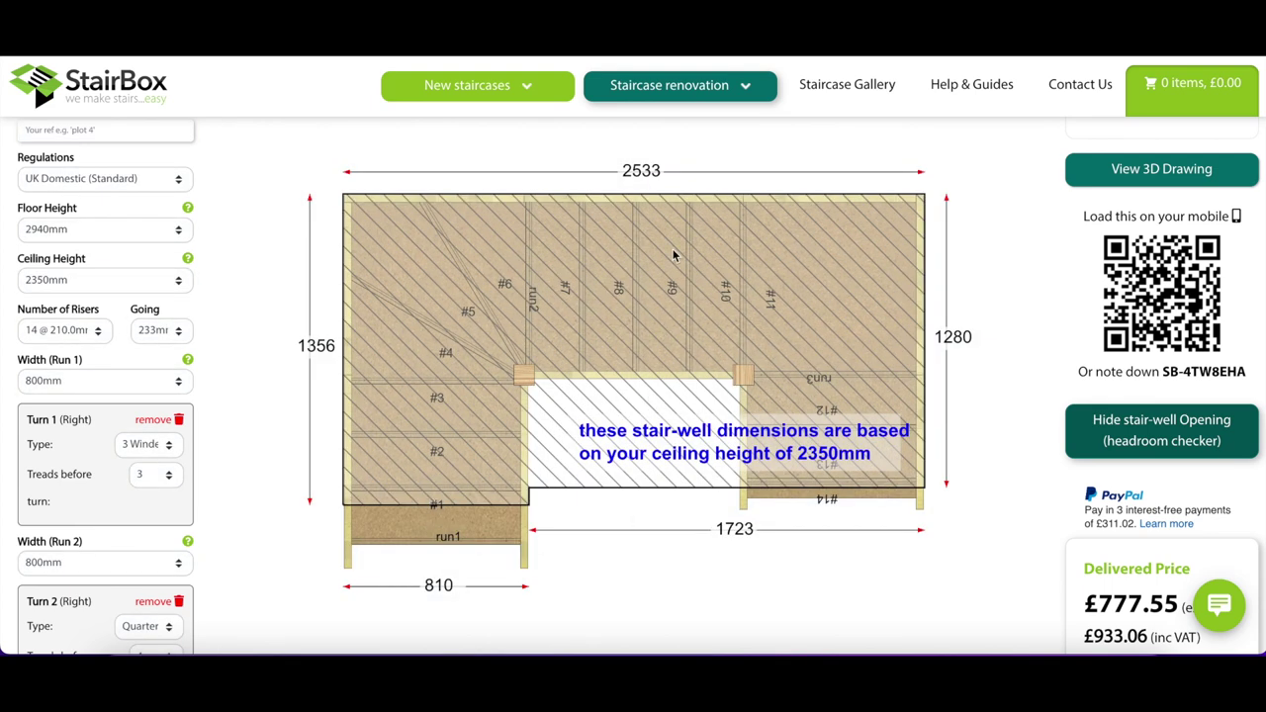
click(1158, 442)
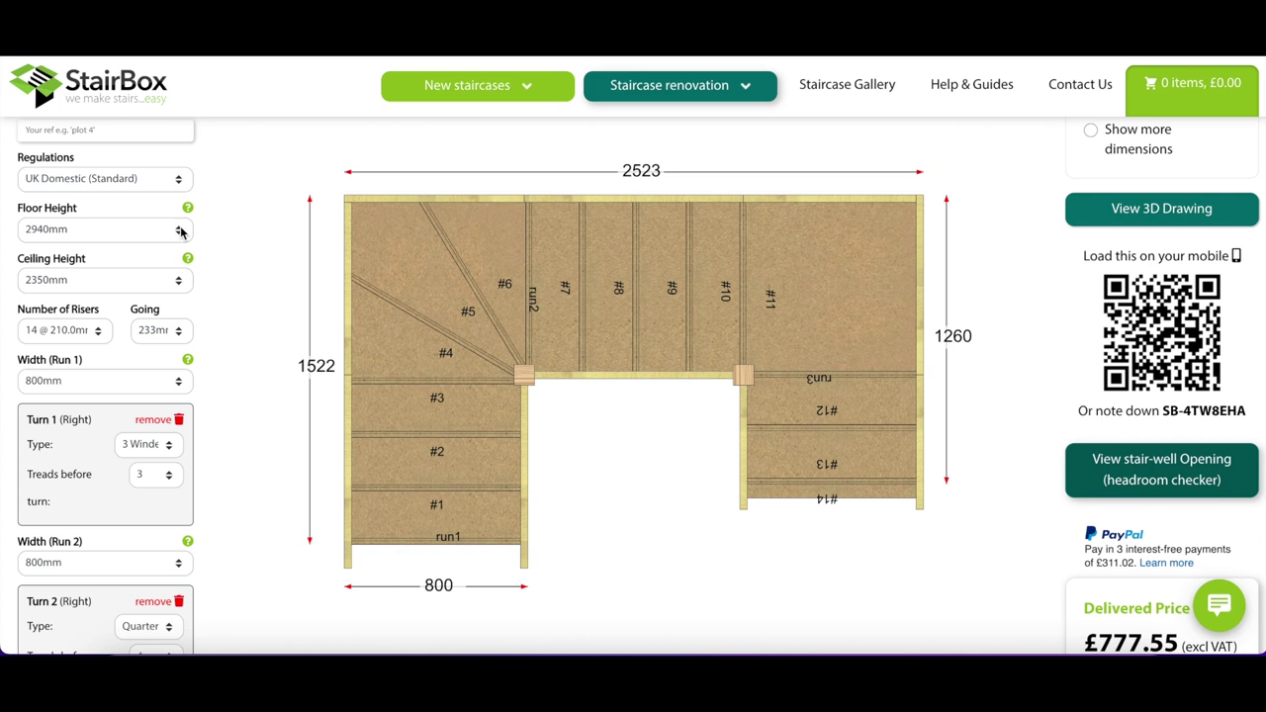
Set the number of risers to 19 @ 154.7mm and inspect the staircase plan
click(101, 336)
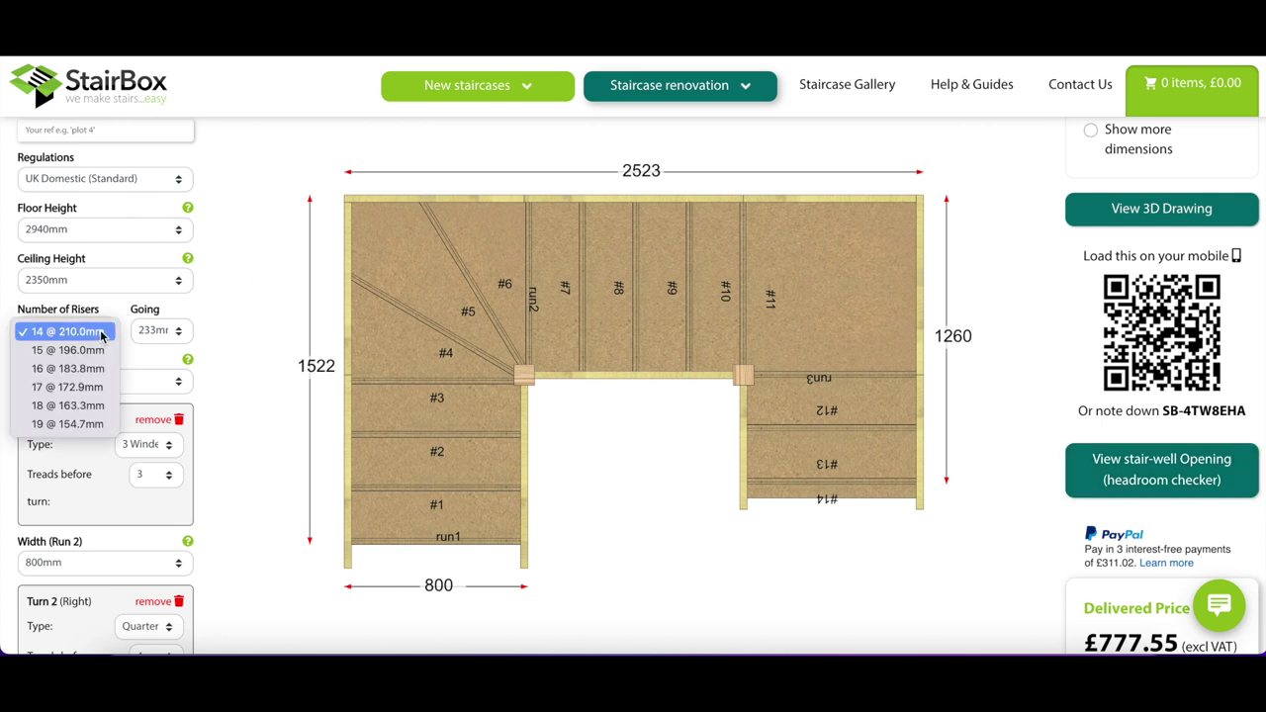
click(77, 424)
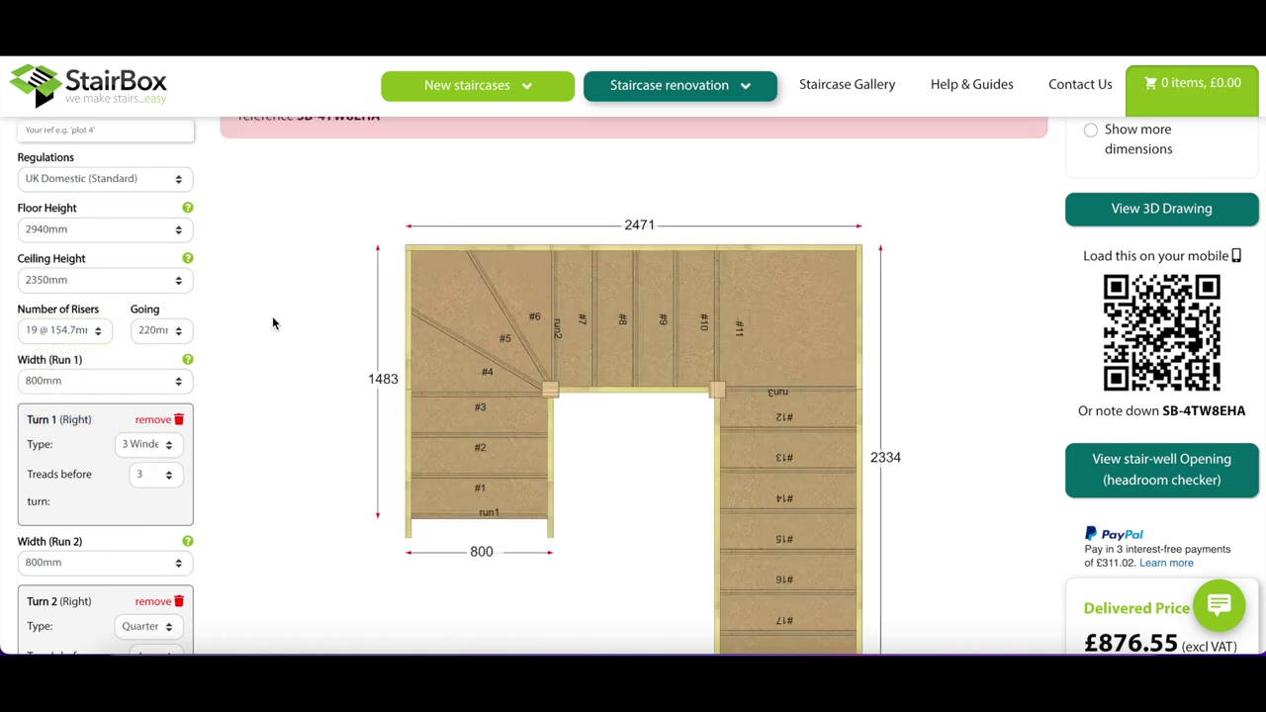
scroll(273, 323, up, 1)
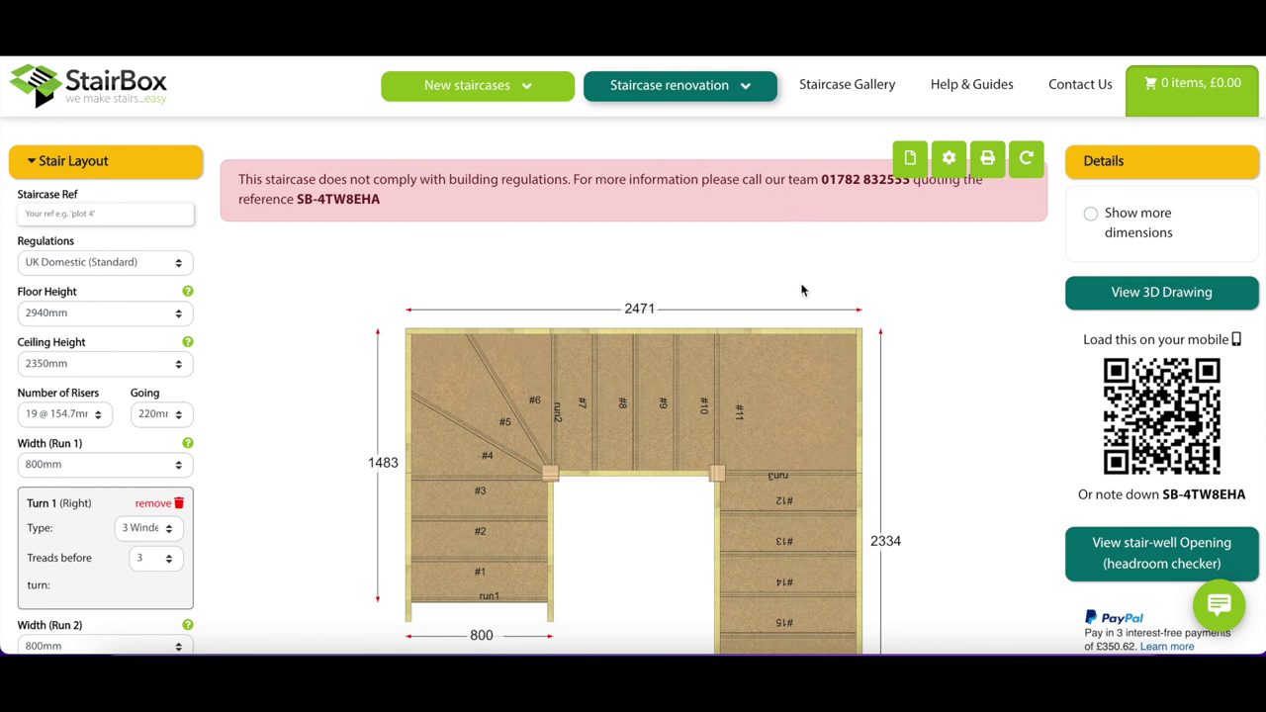
scroll(799, 353, down, 5)
scroll(799, 353, up, 3)
scroll(799, 353, up, 2)
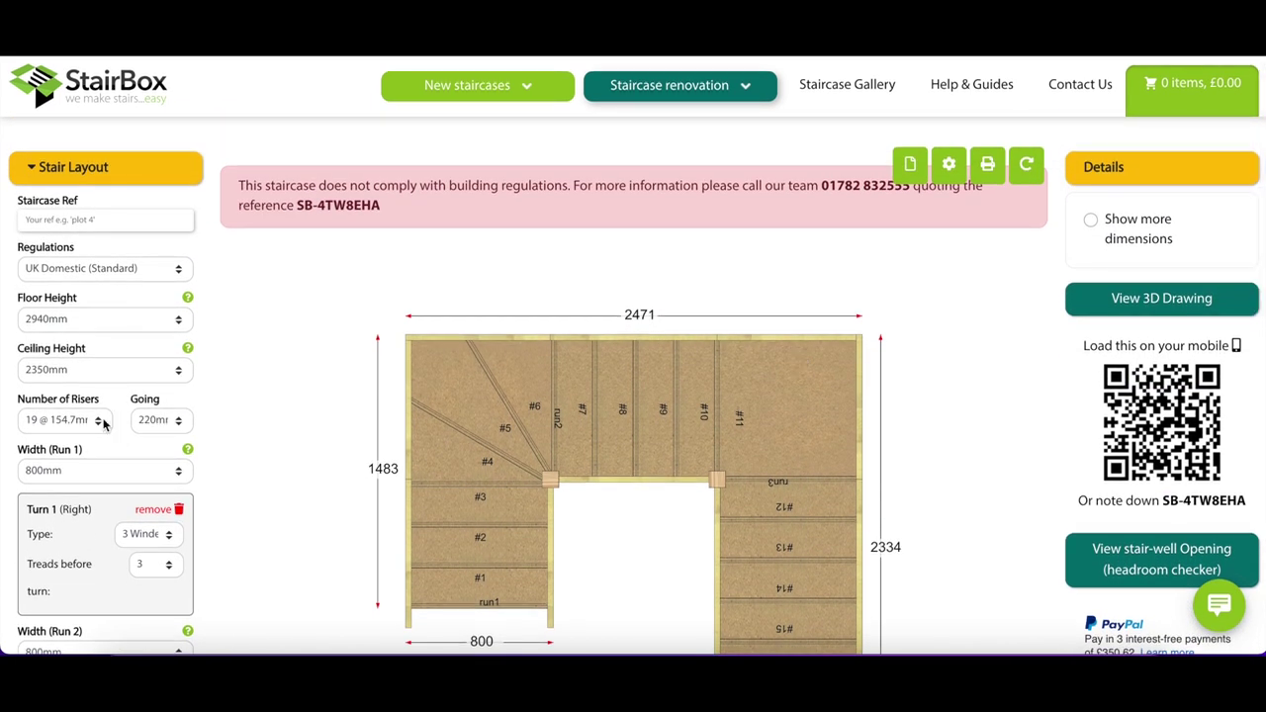
Set the number of risers to 17 @ 172.9mm
click(103, 423)
click(89, 385)
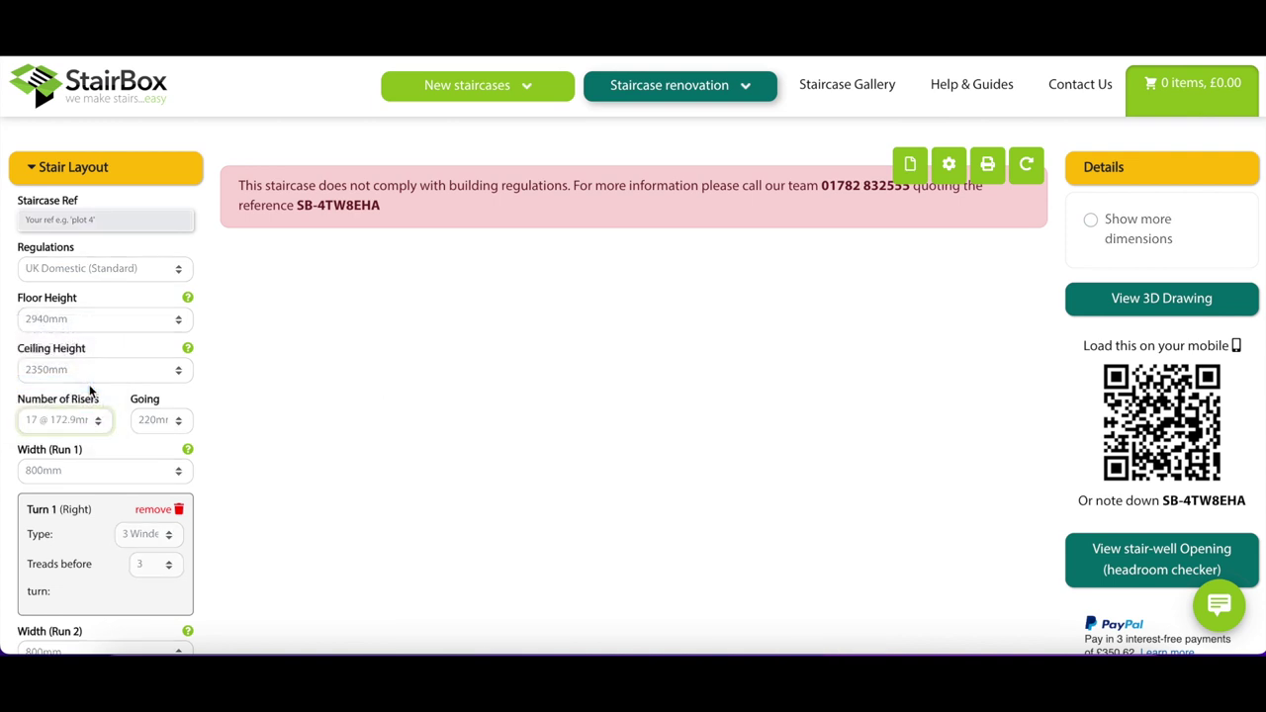
scroll(450, 447, down, 1)
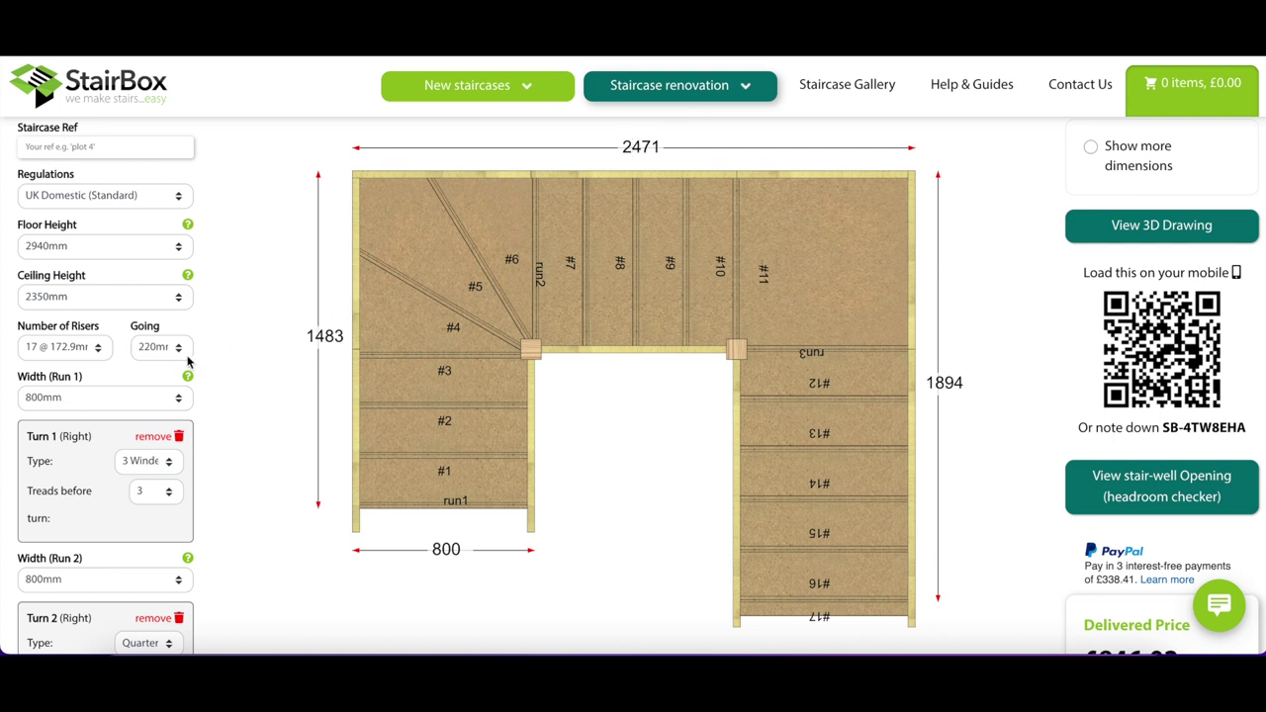
Set the number of risers to 16 @ 183.8mm and the going to 229mm
click(103, 357)
click(82, 332)
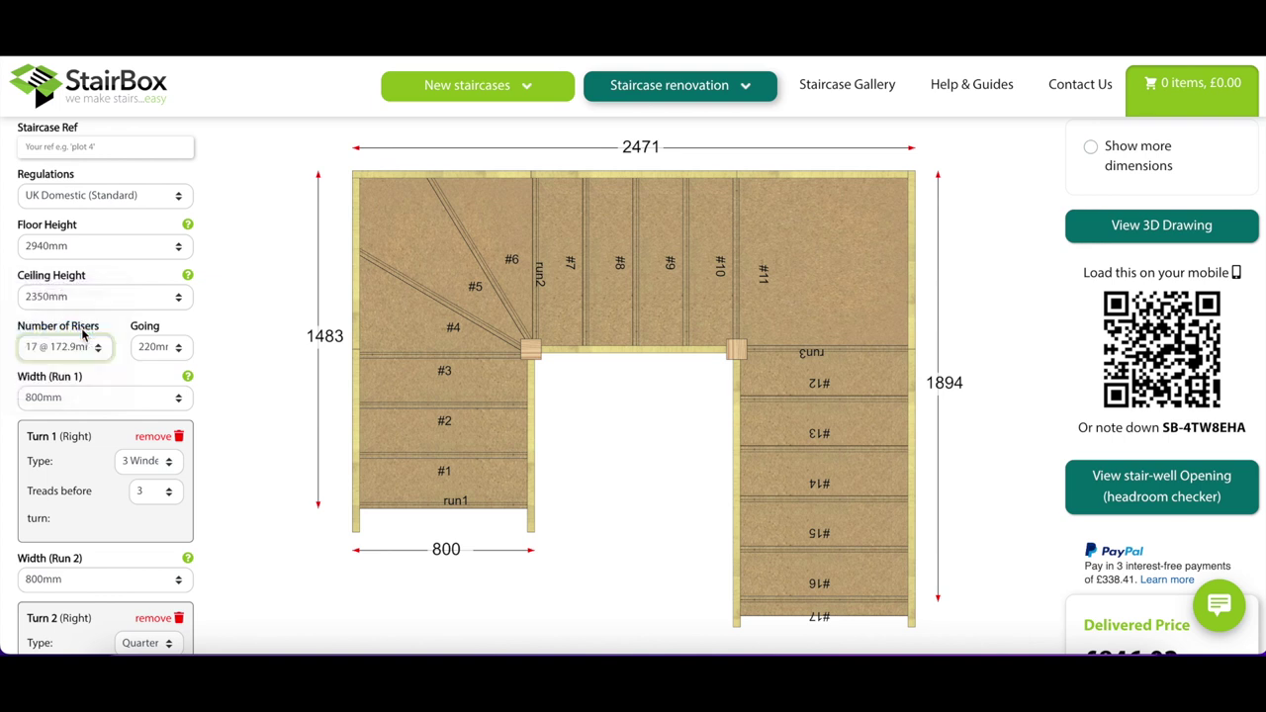
click(180, 350)
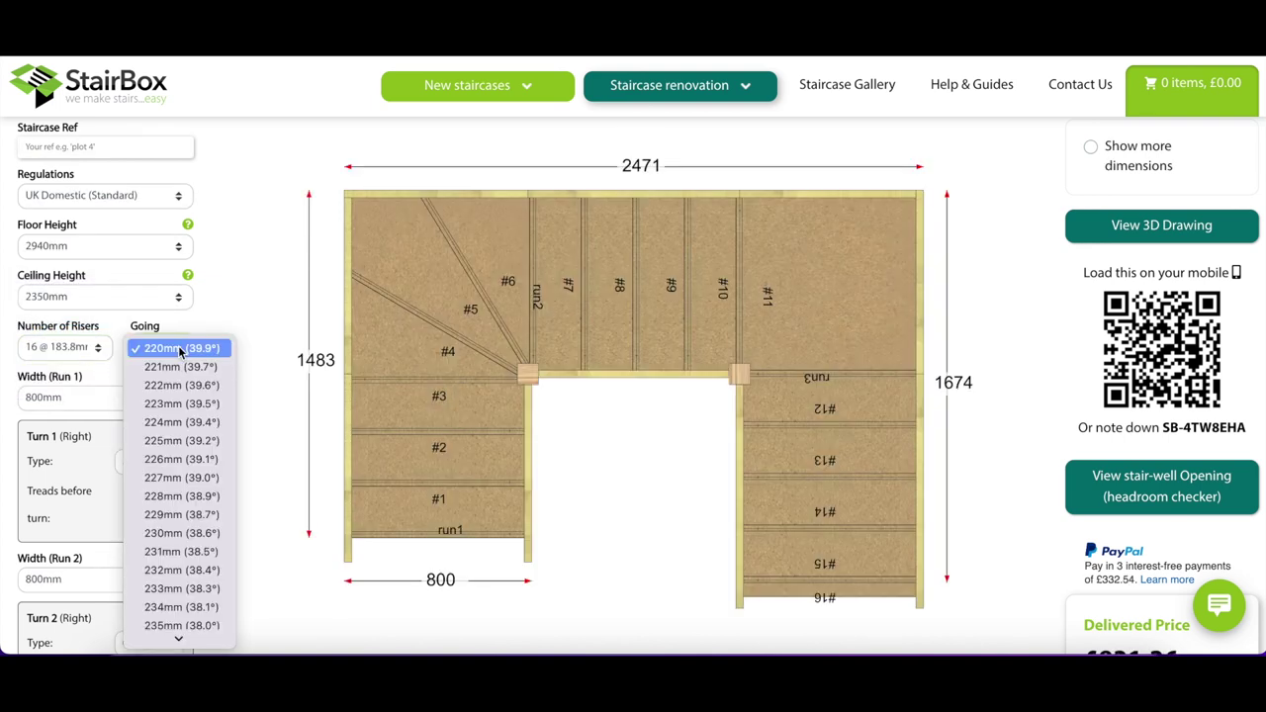
click(174, 520)
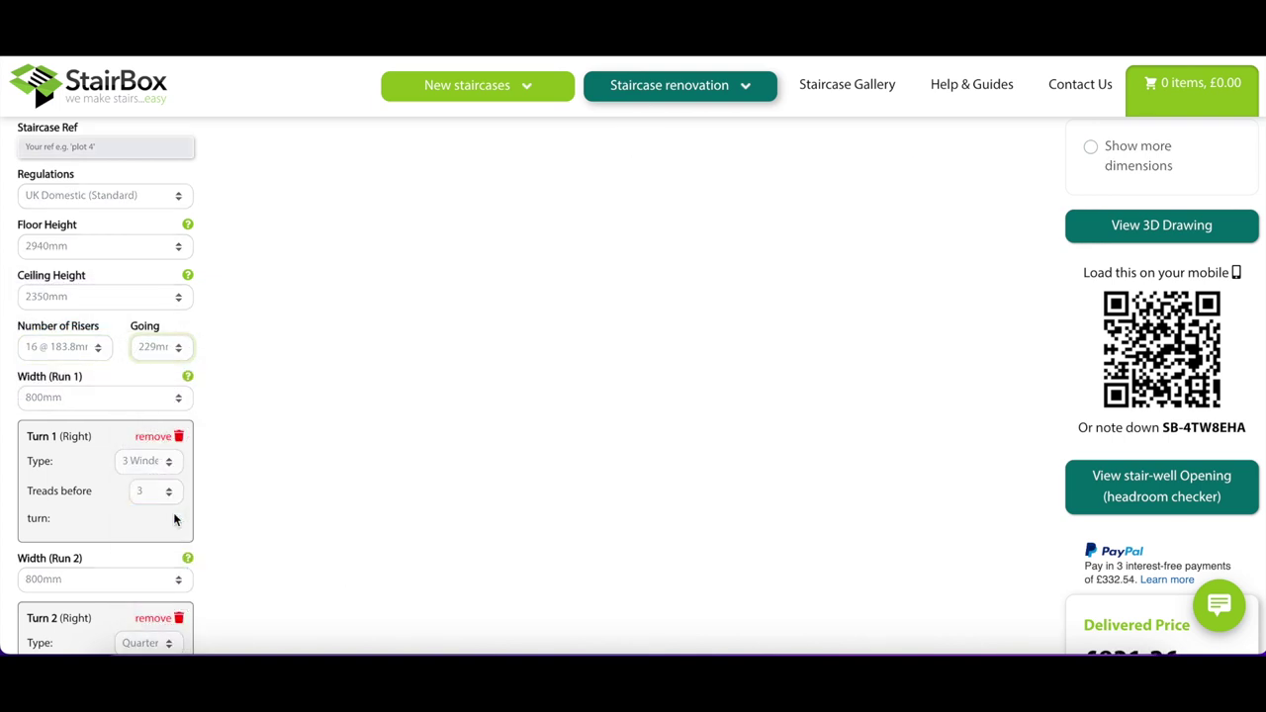
scroll(656, 170, up, 1)
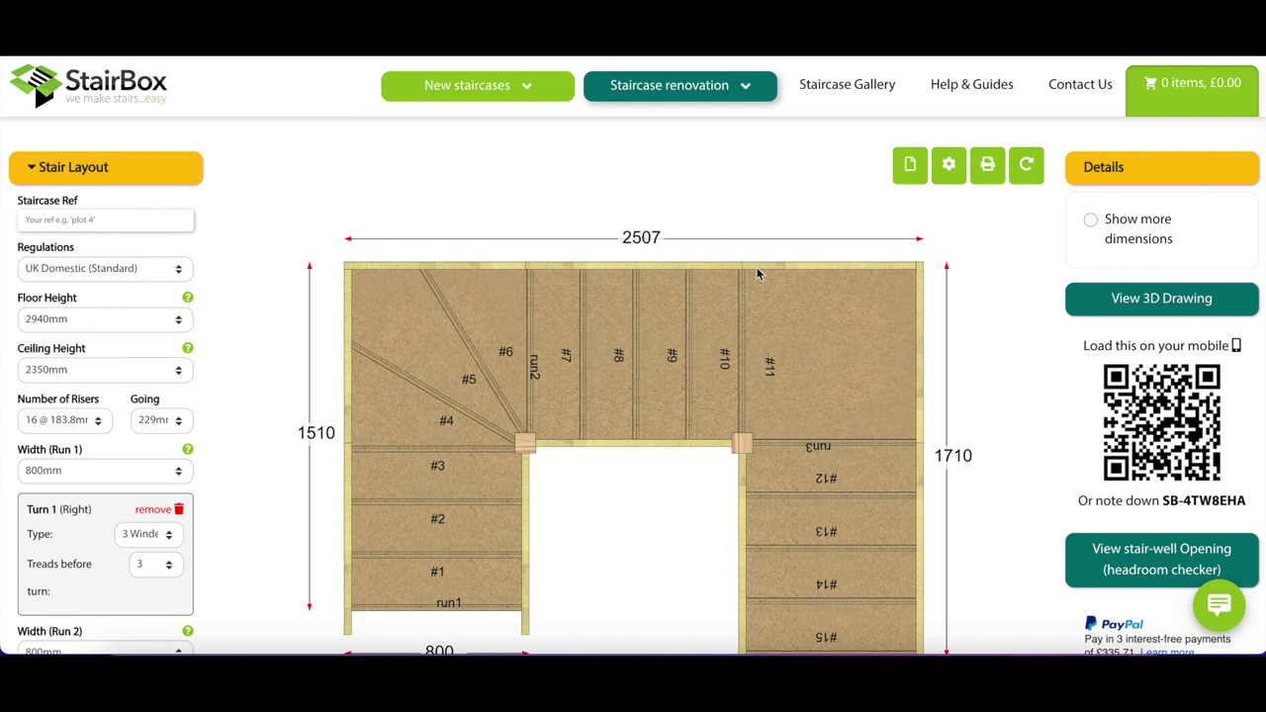
scroll(908, 298, down, 1)
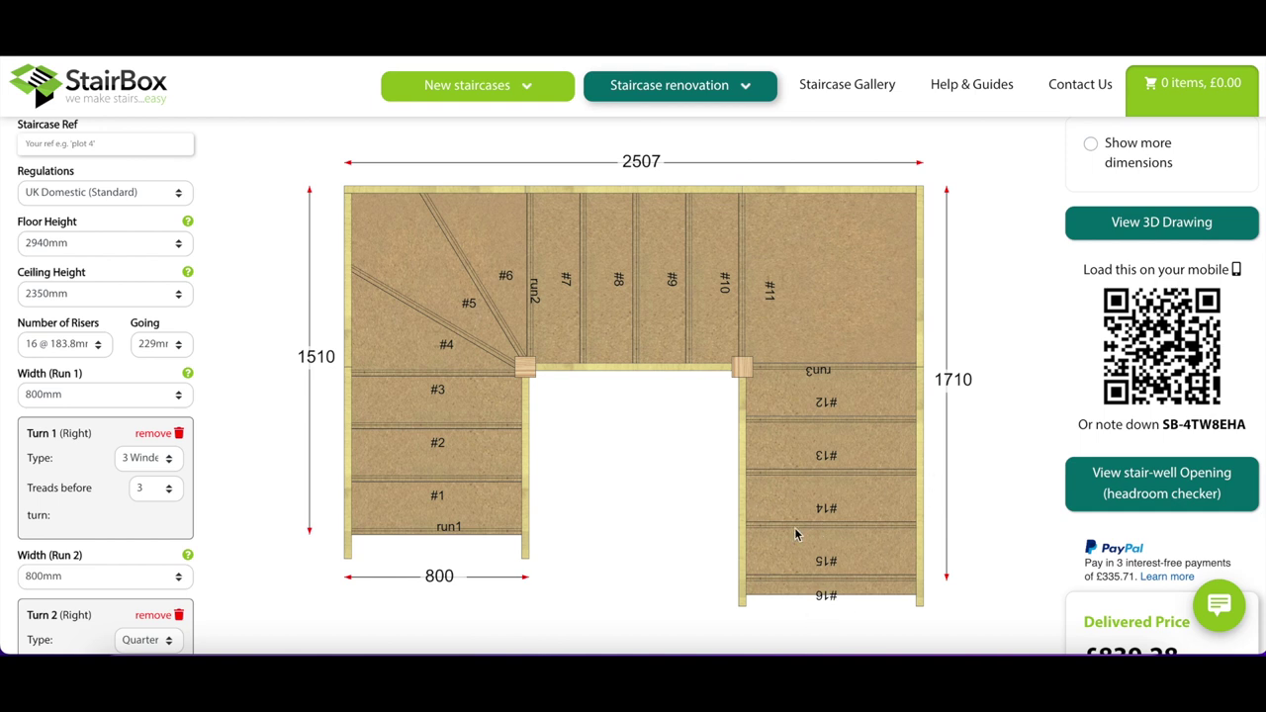
Set the number of risers back to 14 @ 210.0mm
click(107, 346)
click(60, 313)
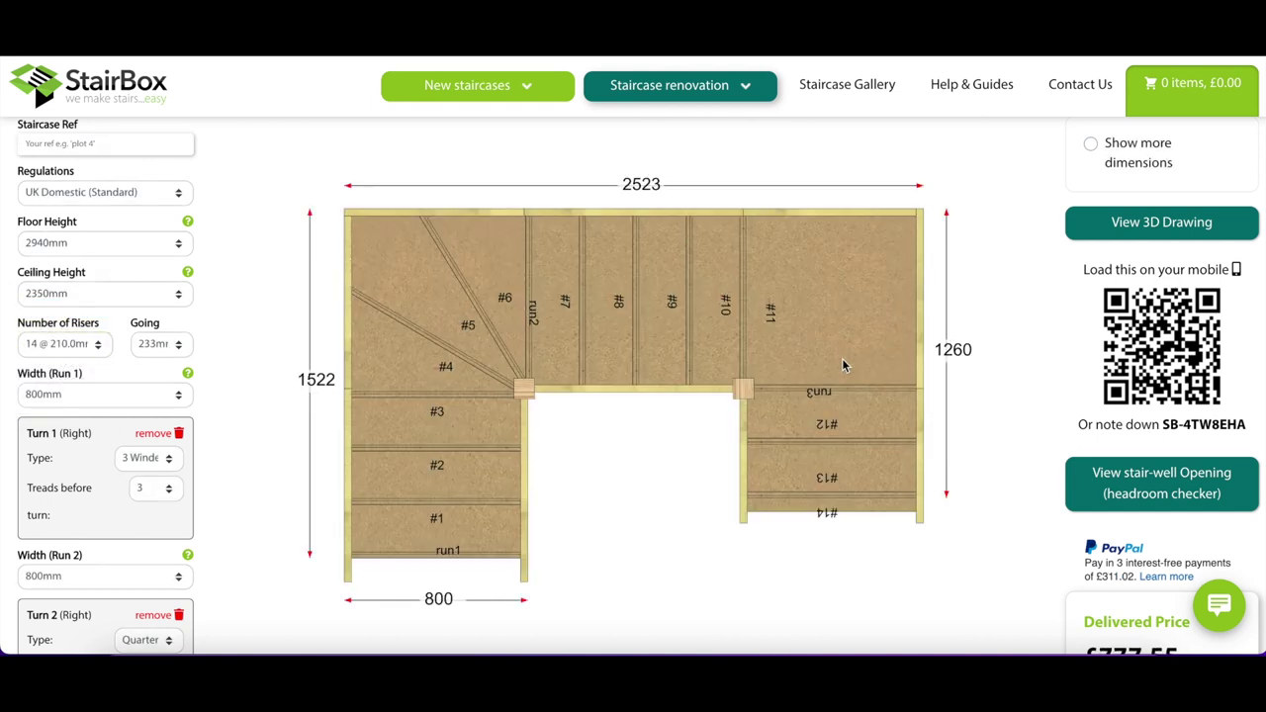
scroll(496, 372, down, 1)
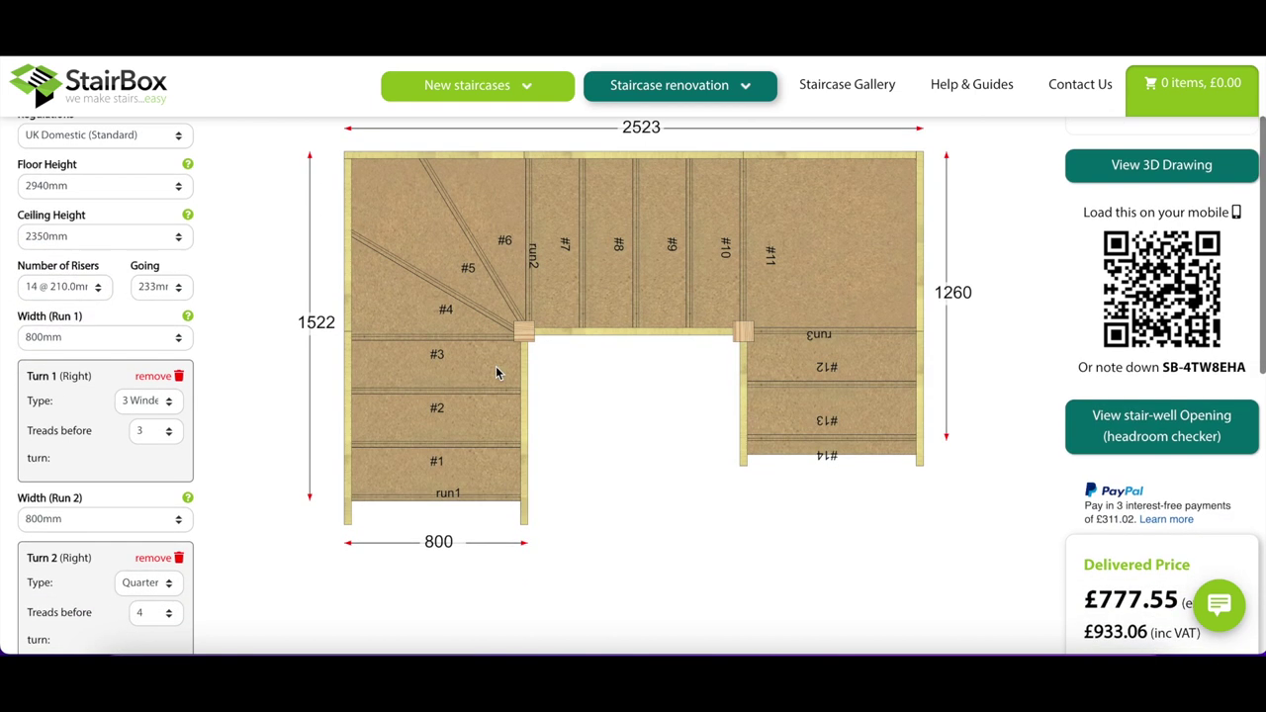
Try a quarter landing as the type of Turn 1 and switch it back to 3 Winders
click(158, 404)
click(158, 423)
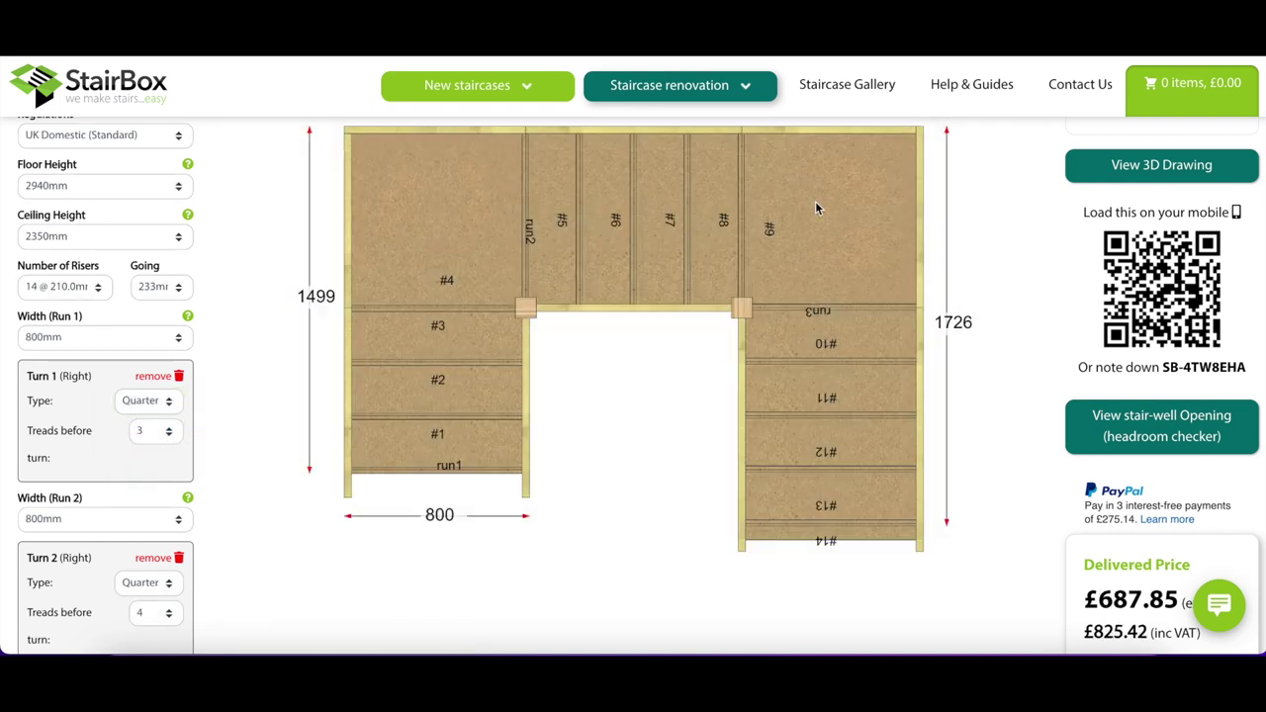
scroll(908, 301, up, 2)
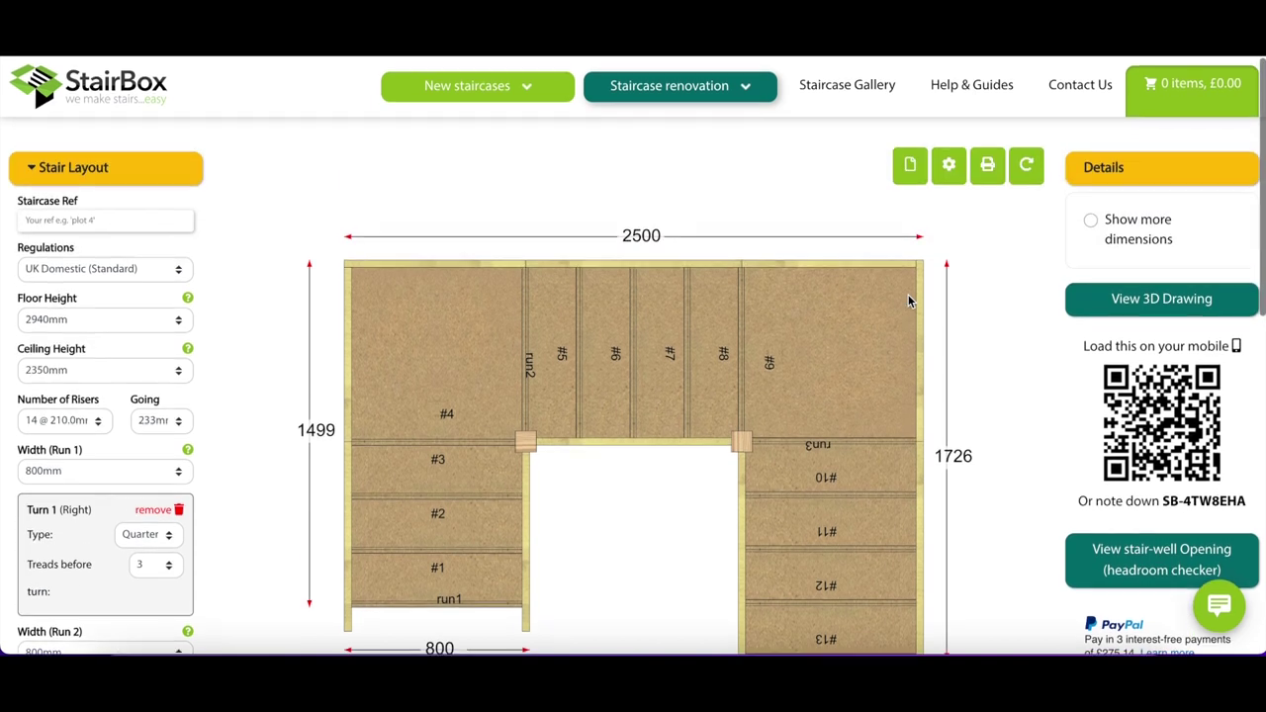
scroll(908, 302, down, 1)
click(168, 460)
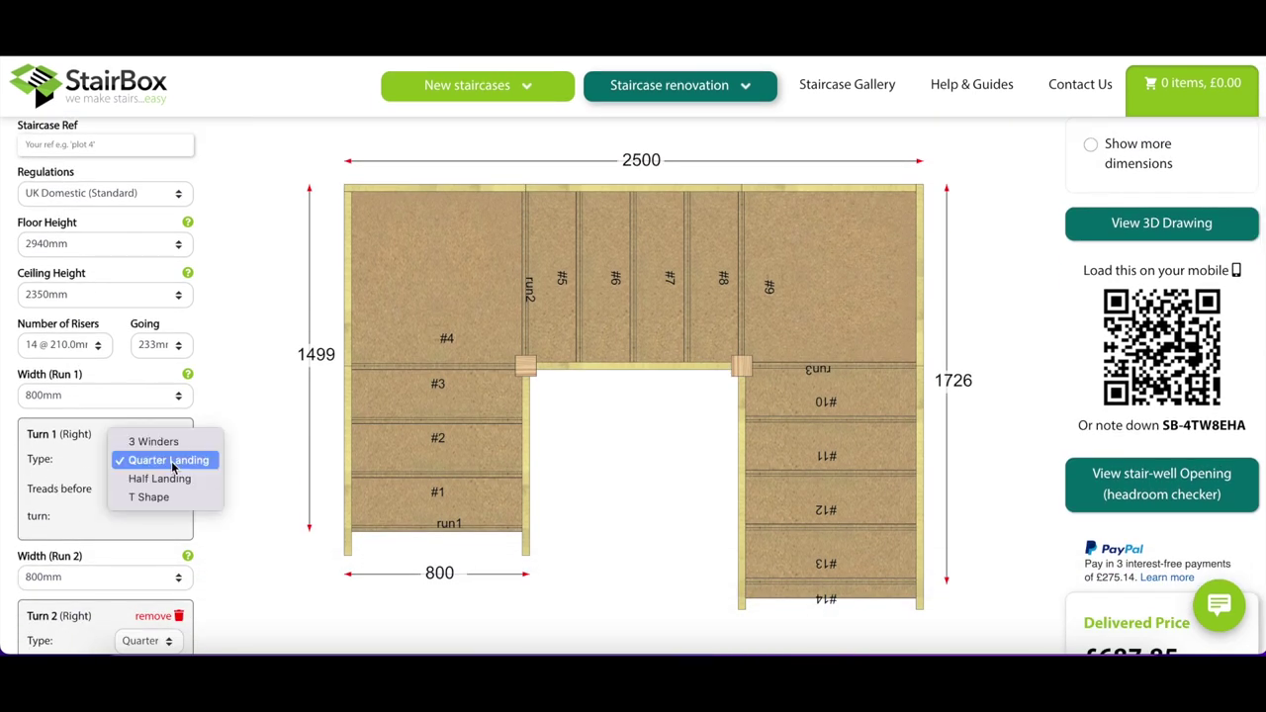
click(163, 442)
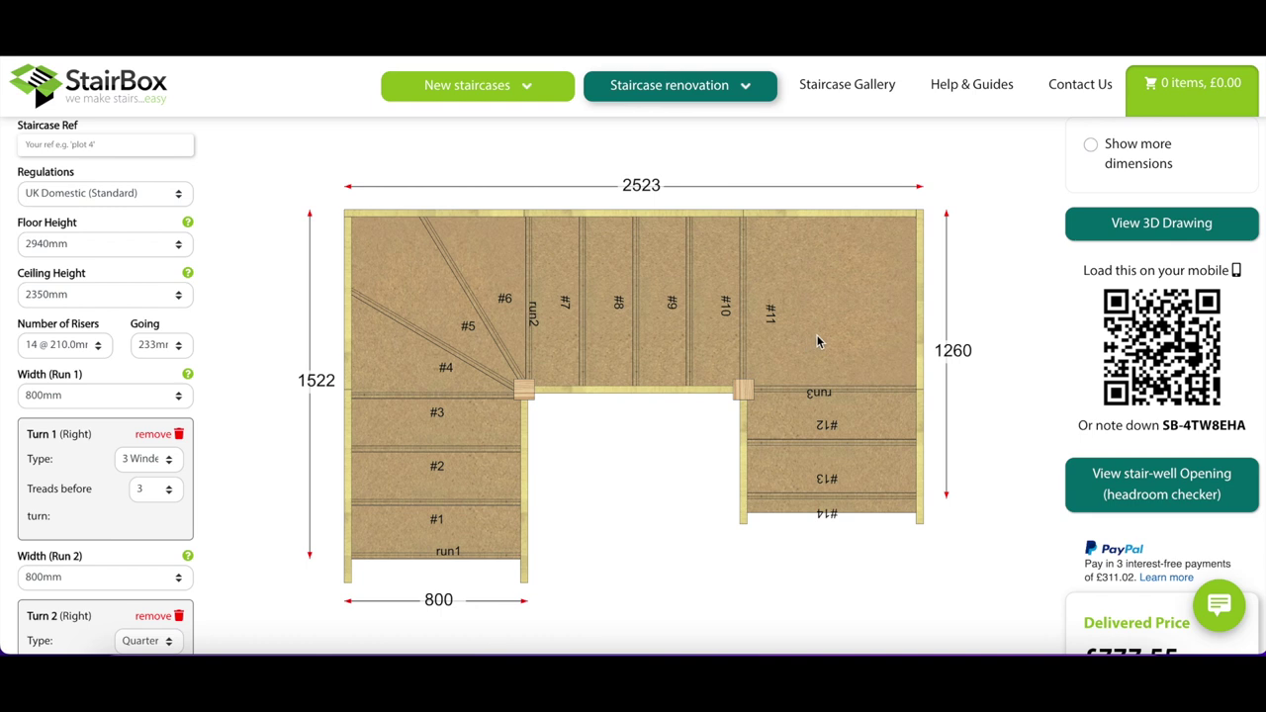
Review the available riser and going options, keeping 14 @ 210.0mm and 233mm, and examine the plan dimensions
click(96, 346)
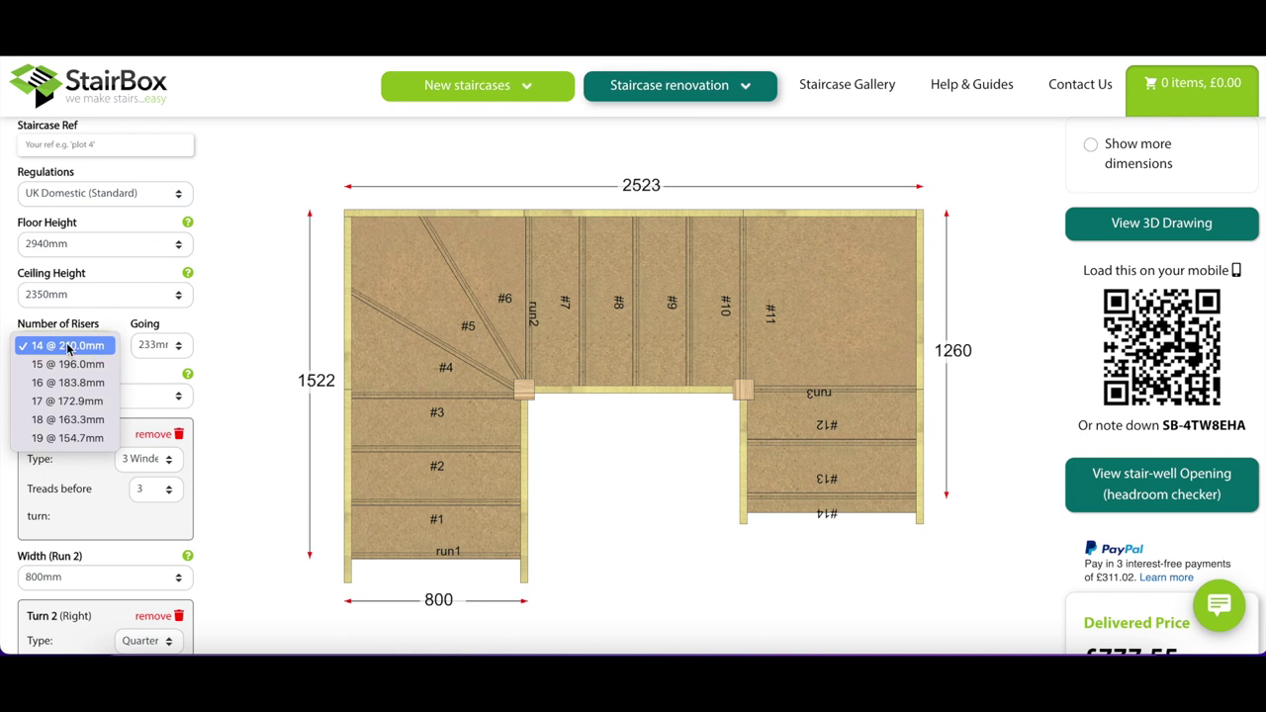
click(248, 325)
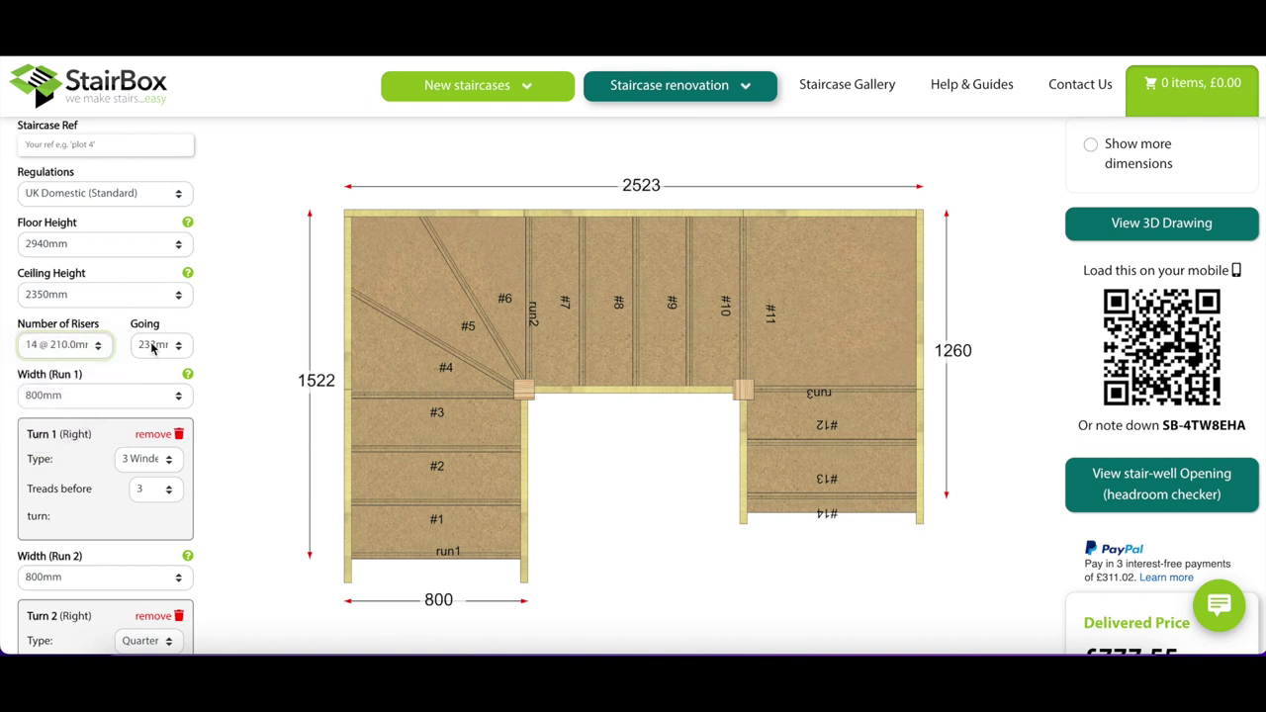
click(158, 346)
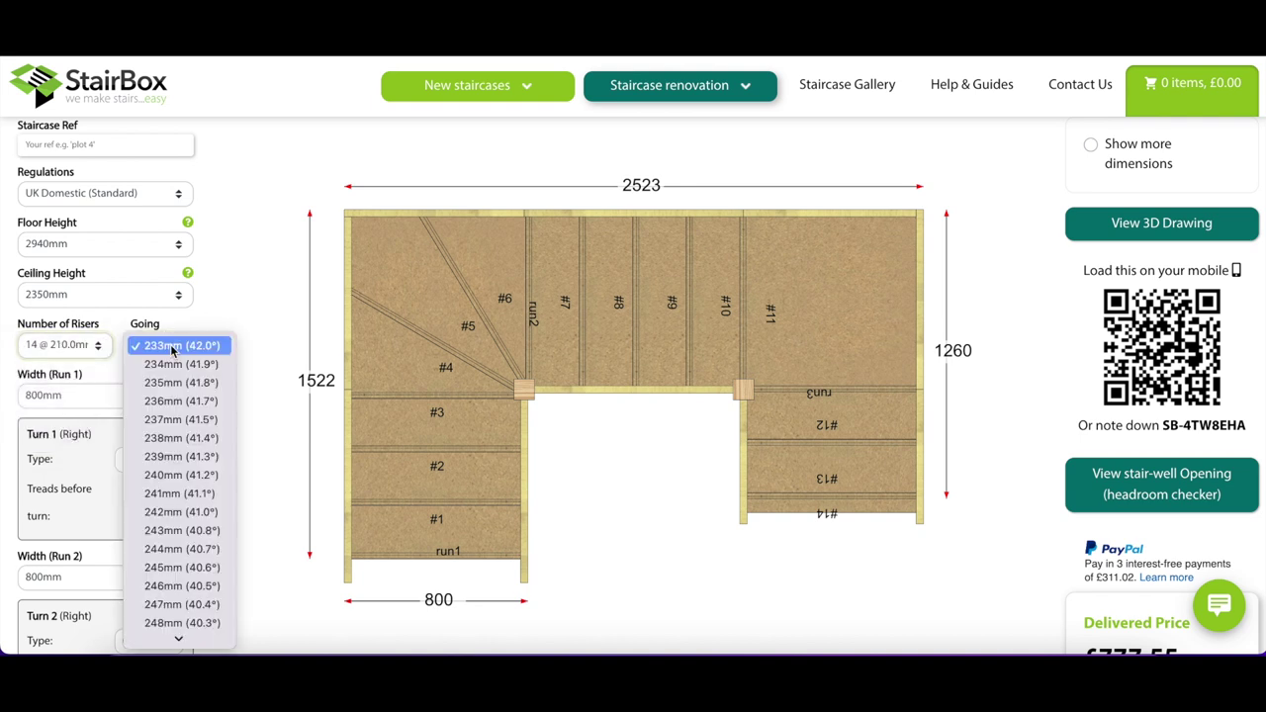
click(263, 330)
scroll(263, 330, up, 1)
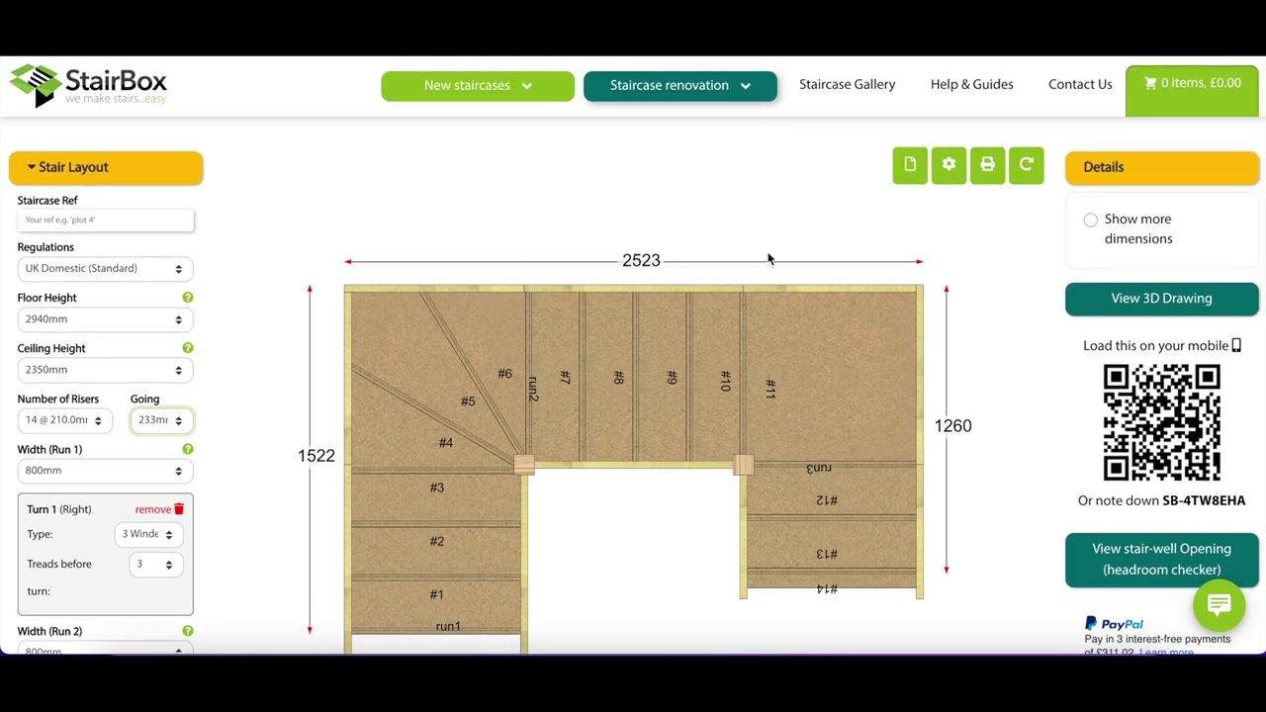
scroll(572, 190, down, 1)
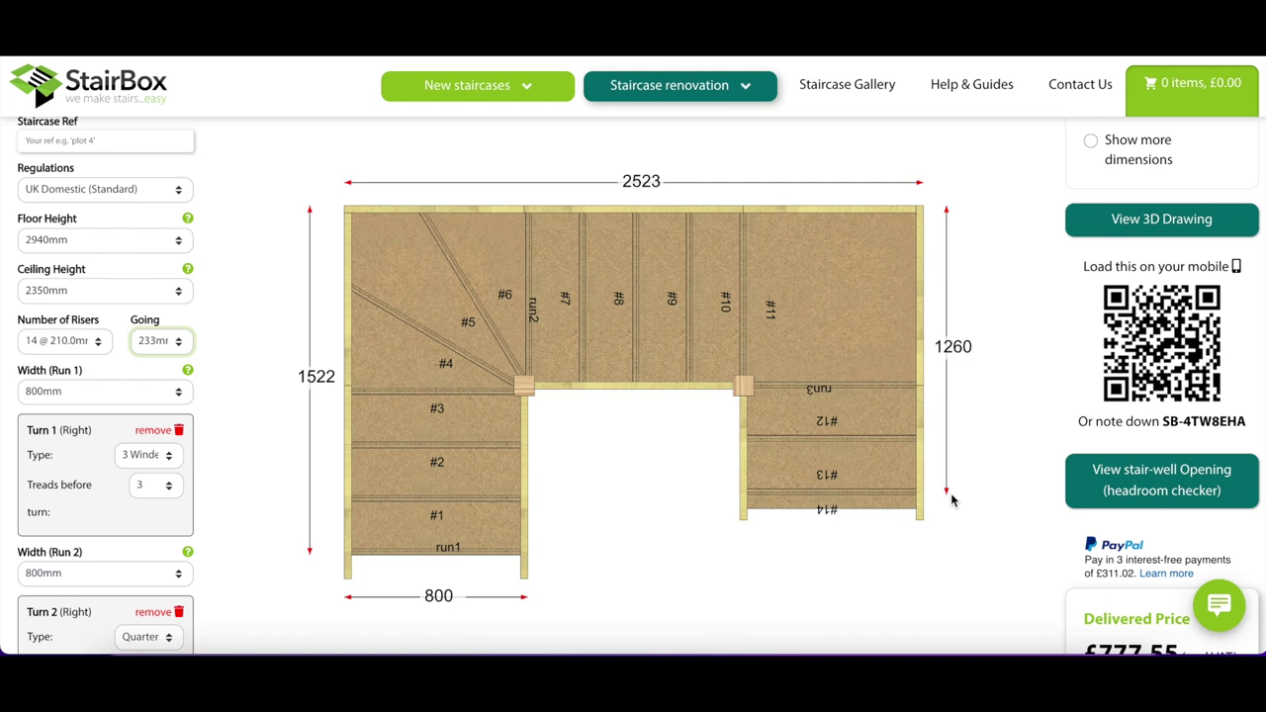
Add a left turn after Run 3 as a third turn and examine the plan
scroll(933, 507, down, 1)
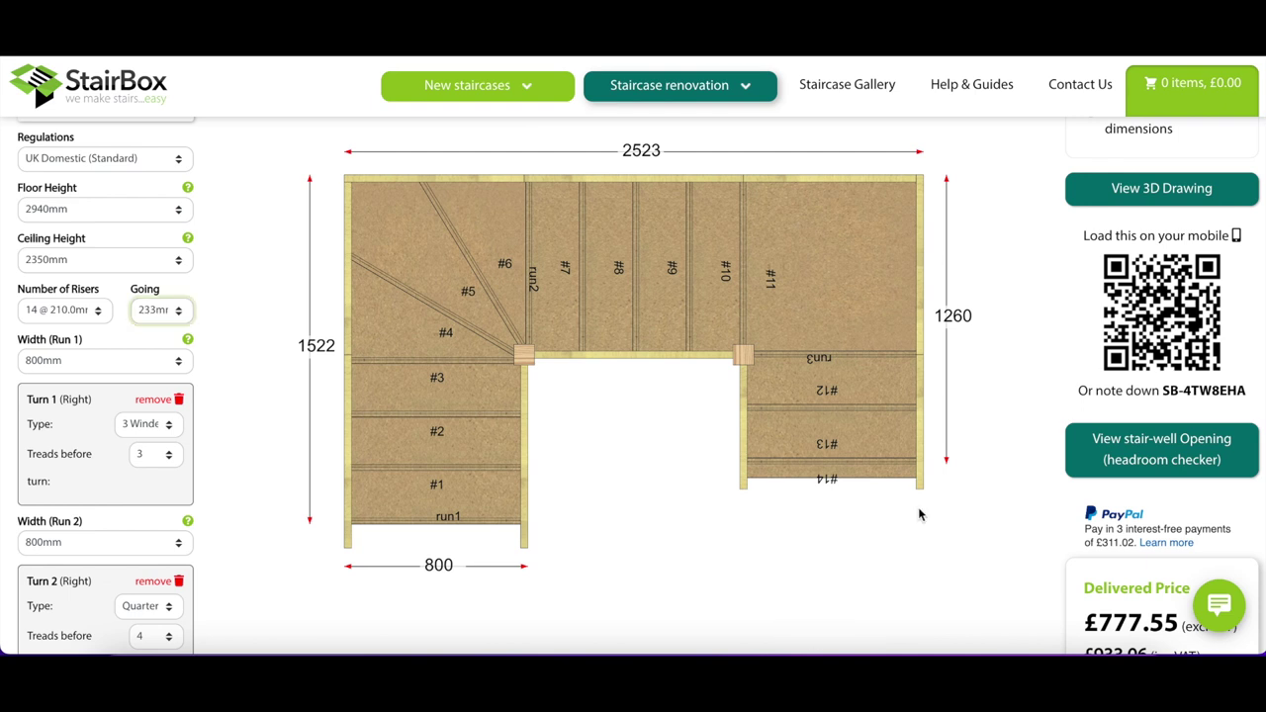
scroll(919, 512, up, 1)
scroll(919, 512, down, 1)
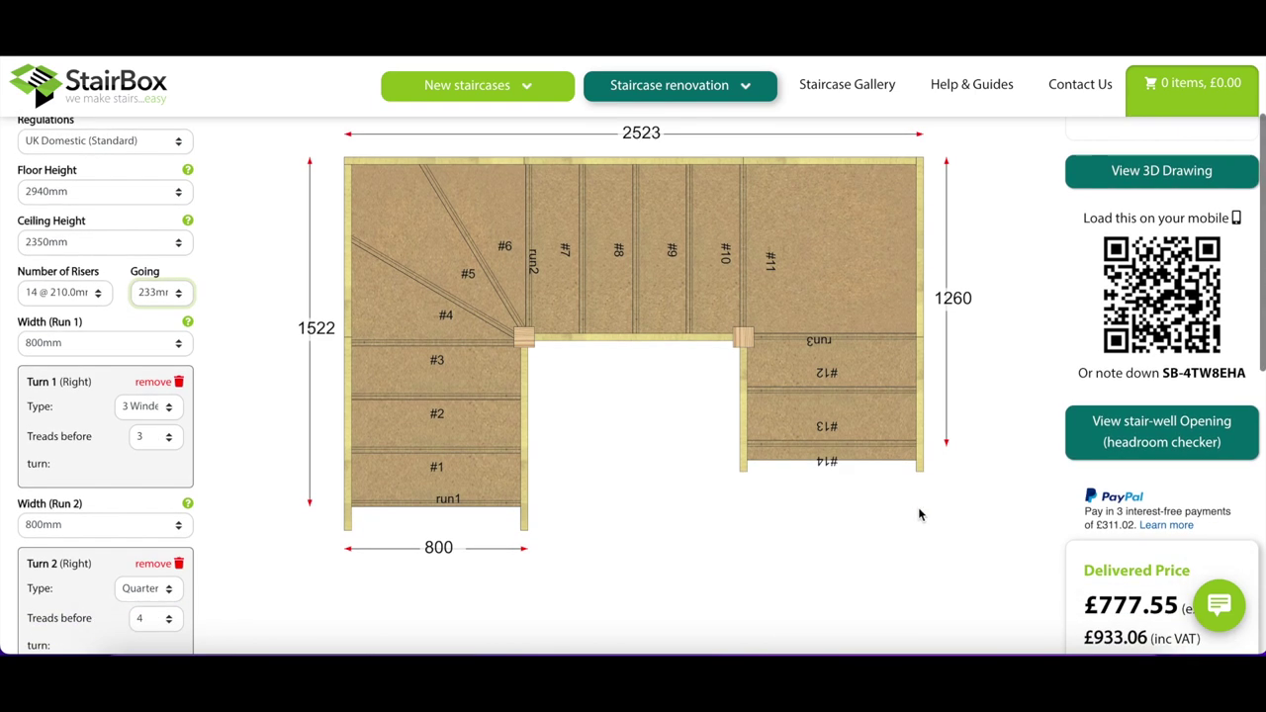
scroll(919, 515, down, 1)
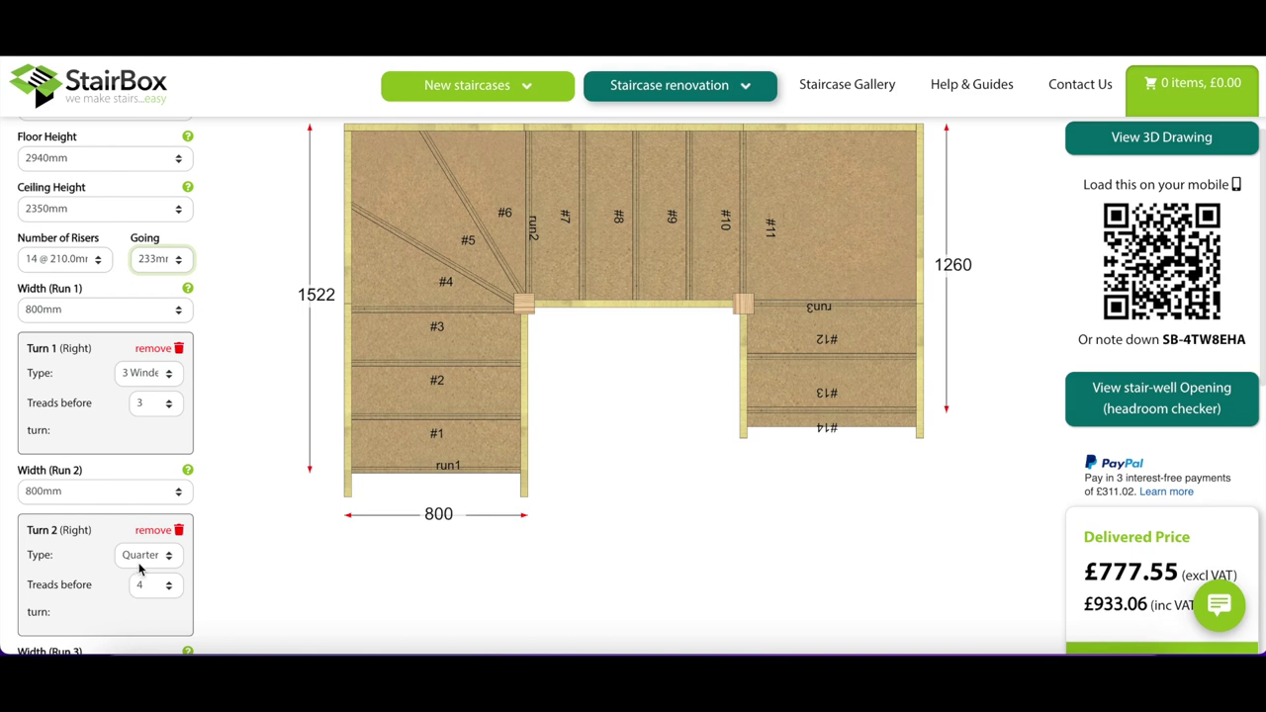
scroll(141, 572, down, 5)
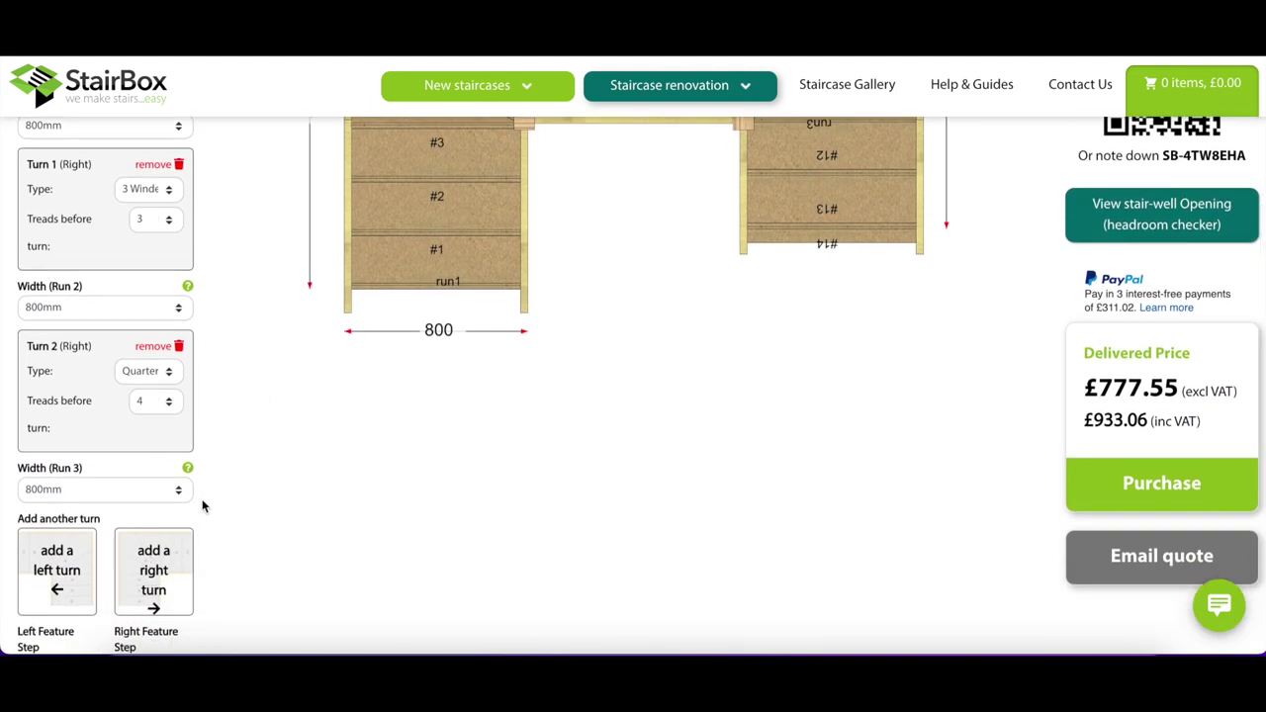
scroll(155, 445, up, 4)
scroll(370, 411, down, 3)
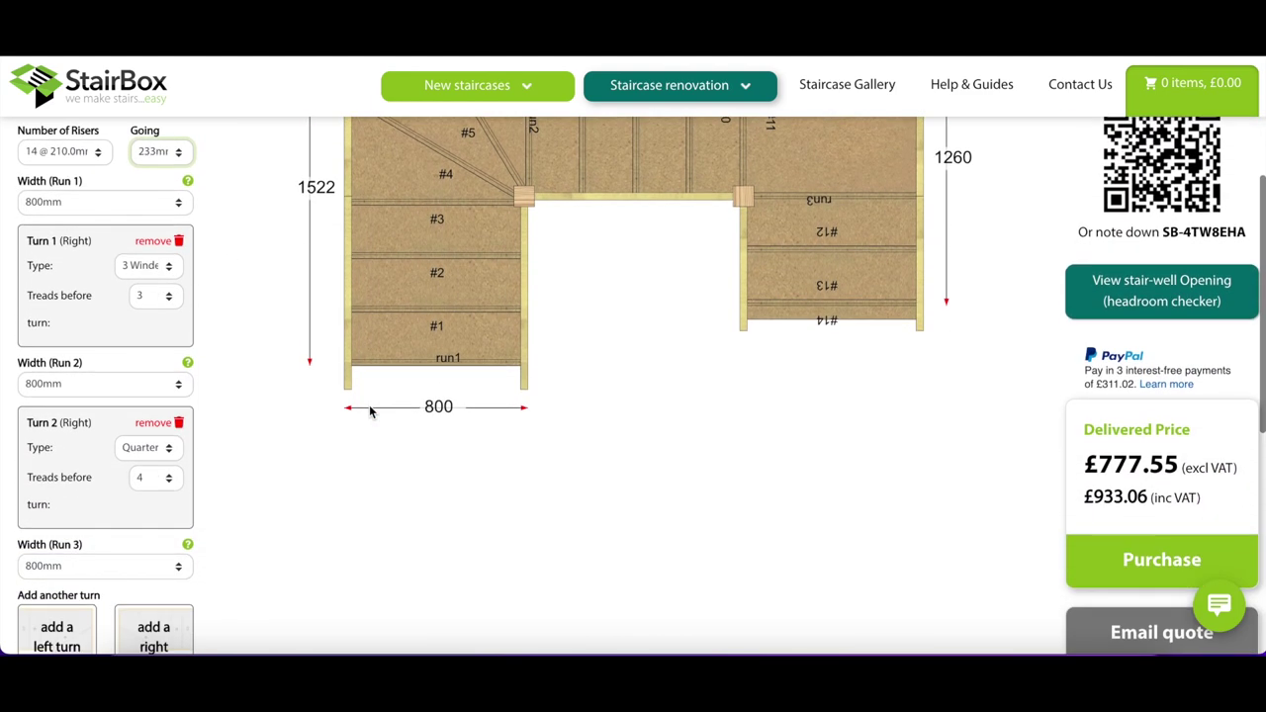
scroll(163, 628, down, 3)
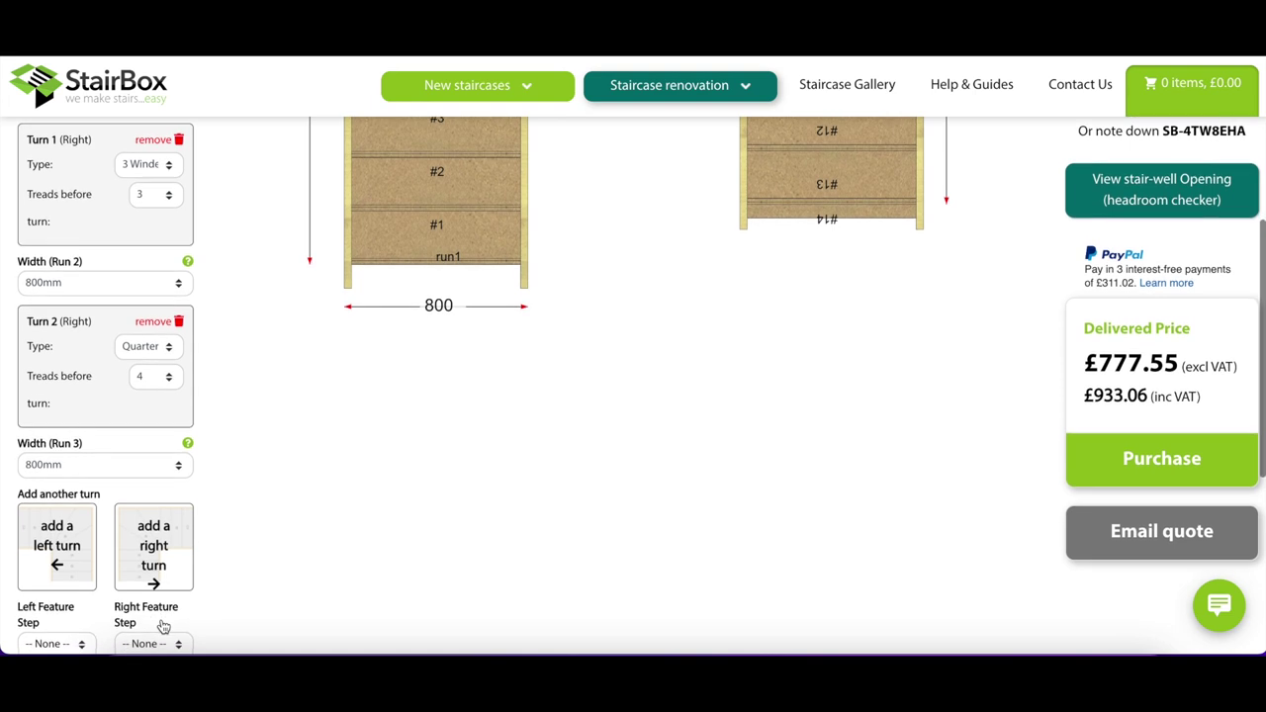
click(71, 573)
scroll(424, 390, up, 4)
scroll(424, 394, up, 2)
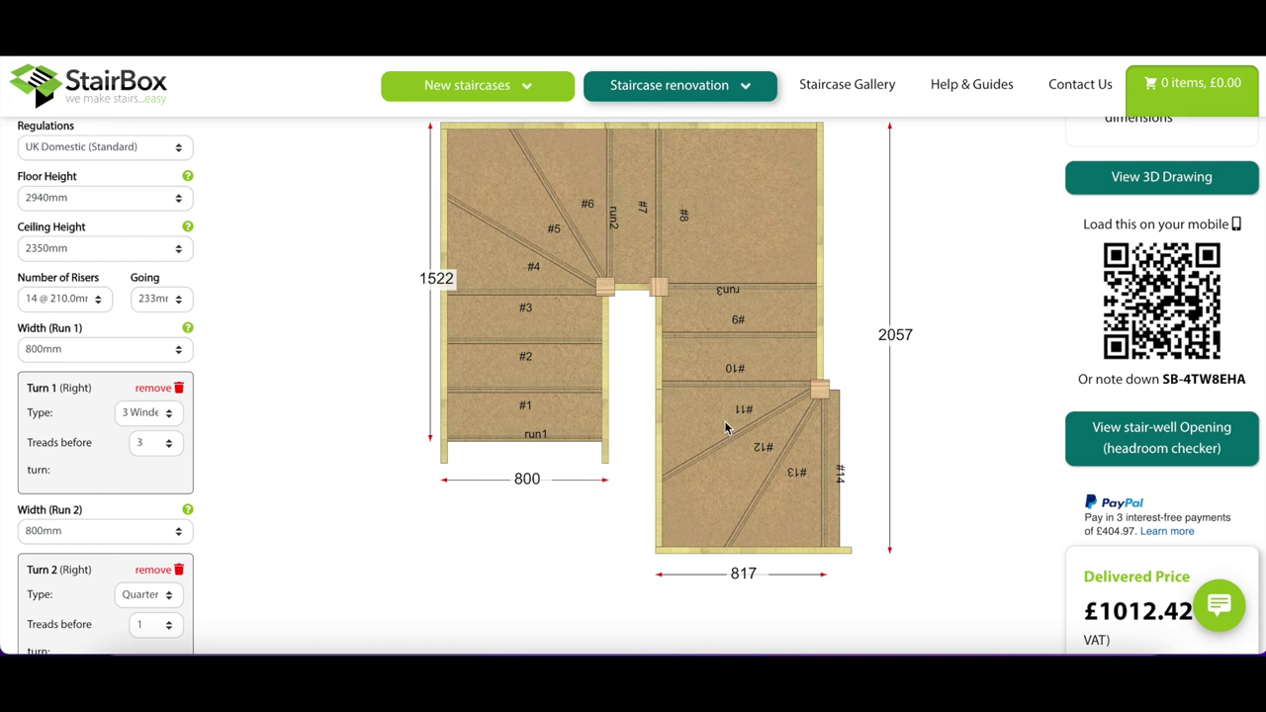
Review the settings for the extra turn and run, and remove the left Turn 3 from the layout
scroll(367, 495, down, 5)
scroll(260, 558, down, 3)
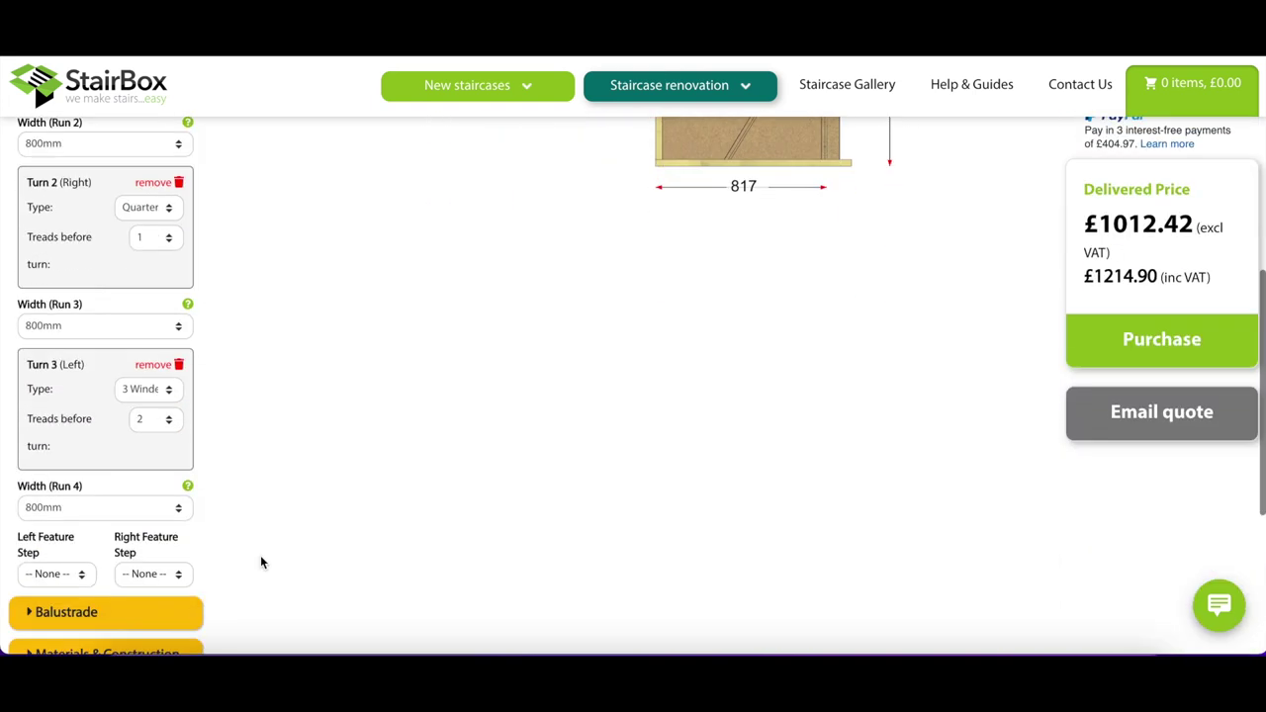
scroll(246, 507, down, 2)
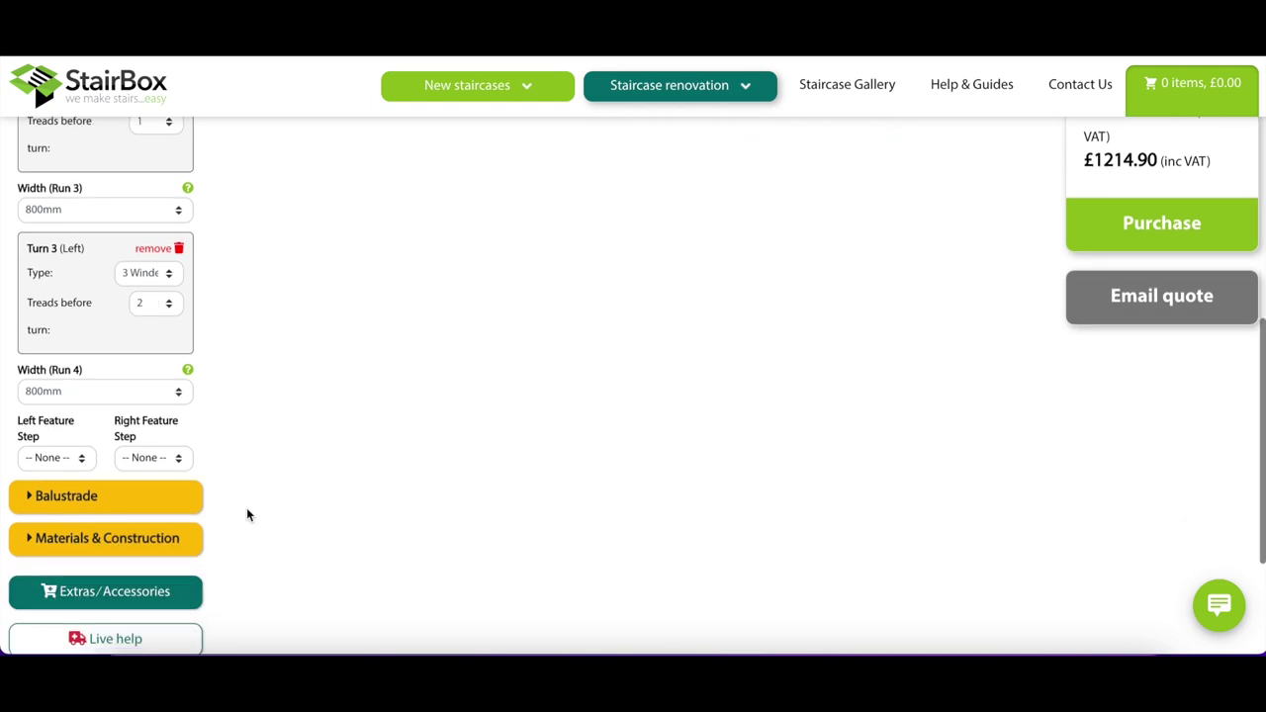
scroll(247, 507, up, 2)
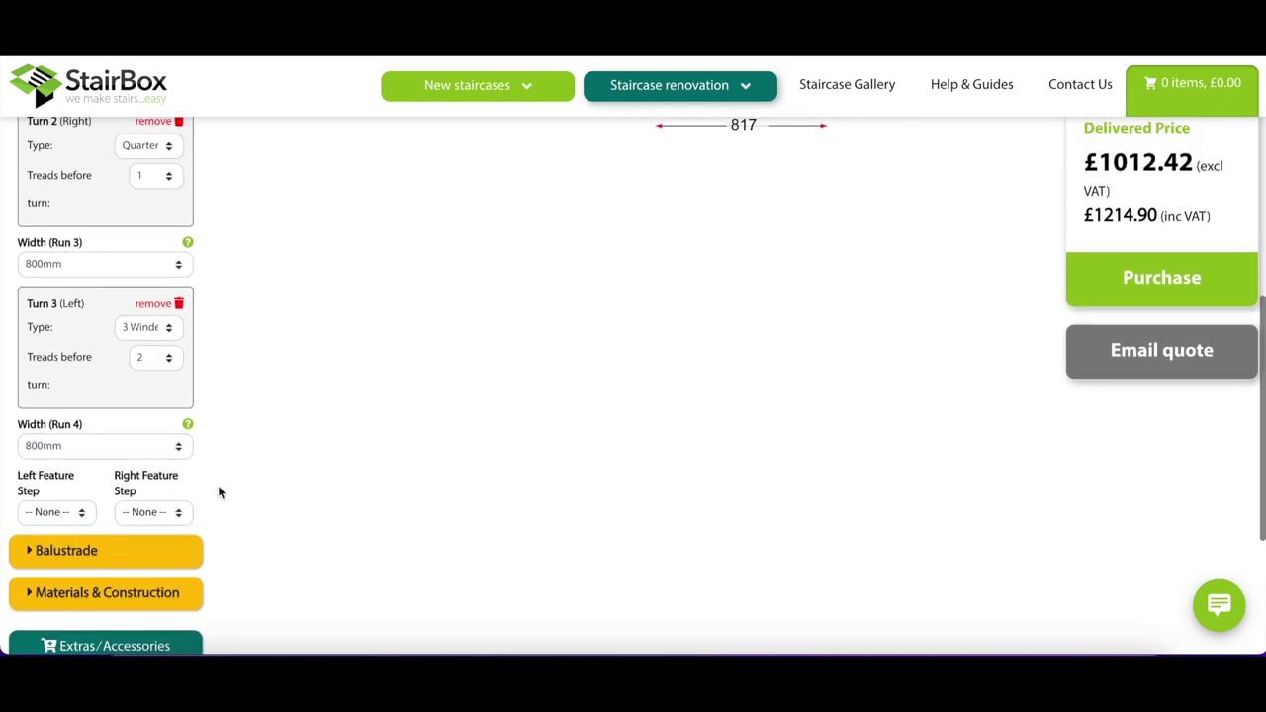
scroll(265, 348, up, 7)
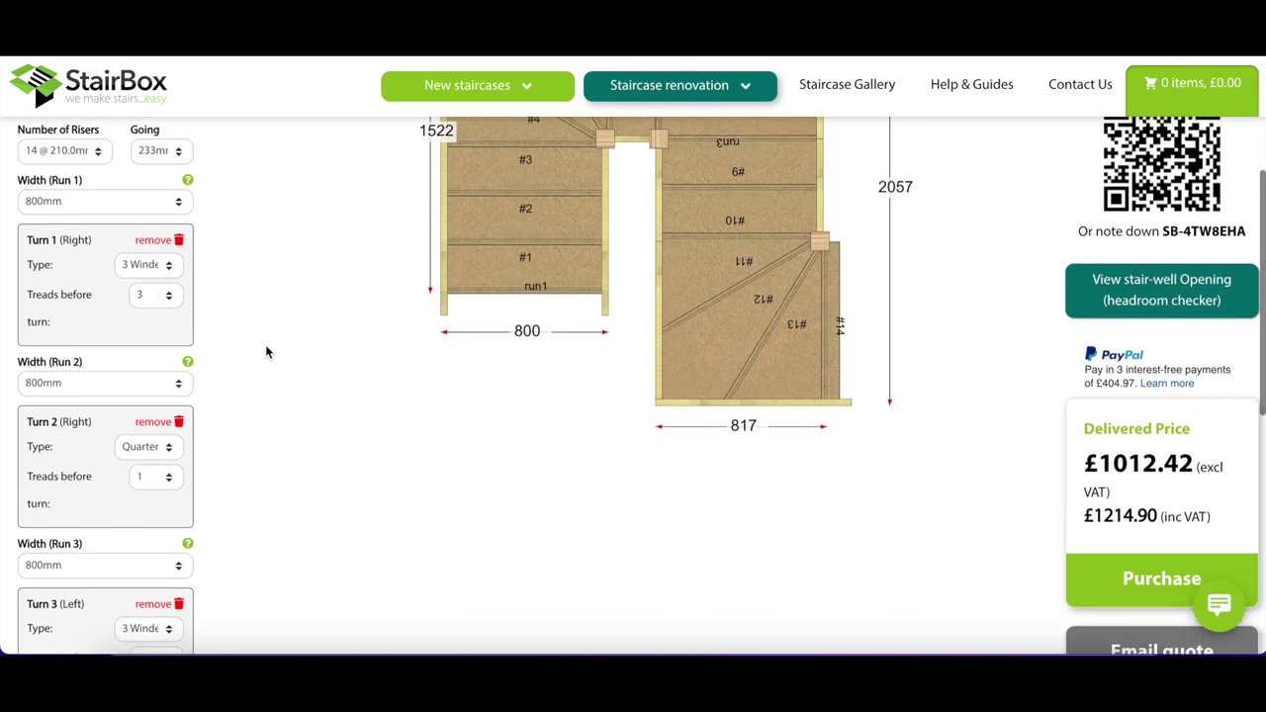
scroll(265, 350, down, 4)
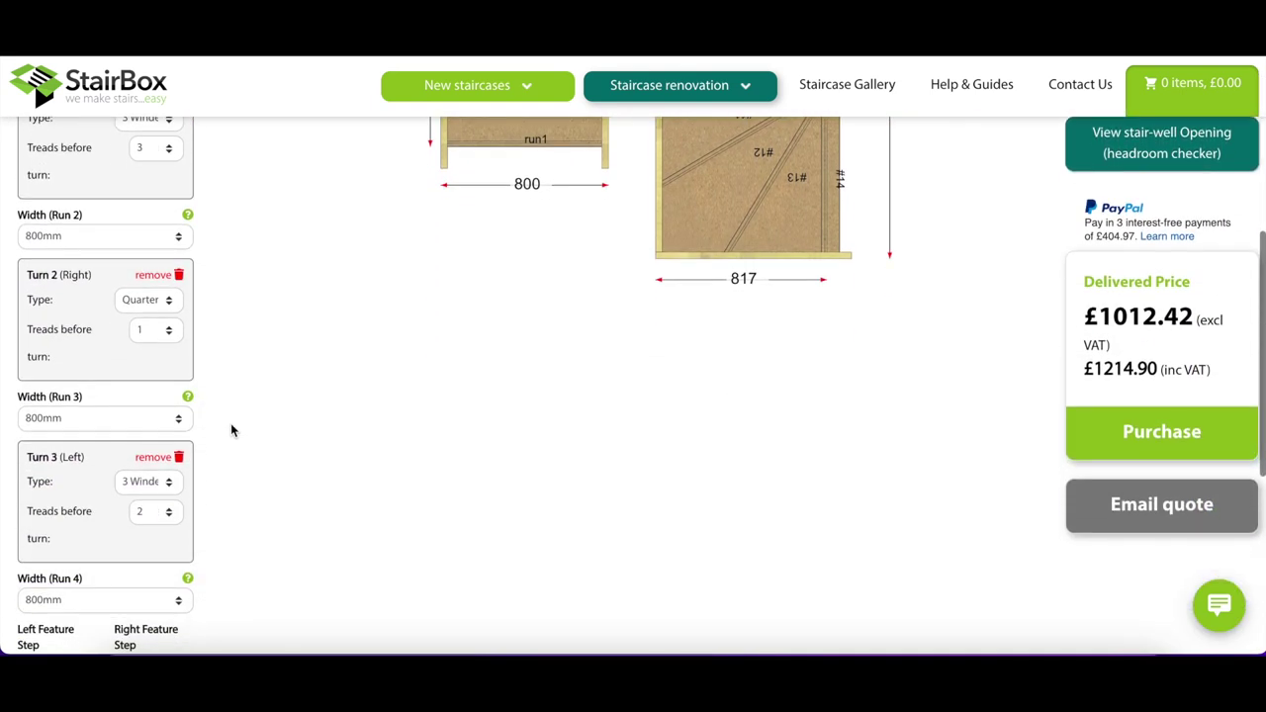
click(161, 456)
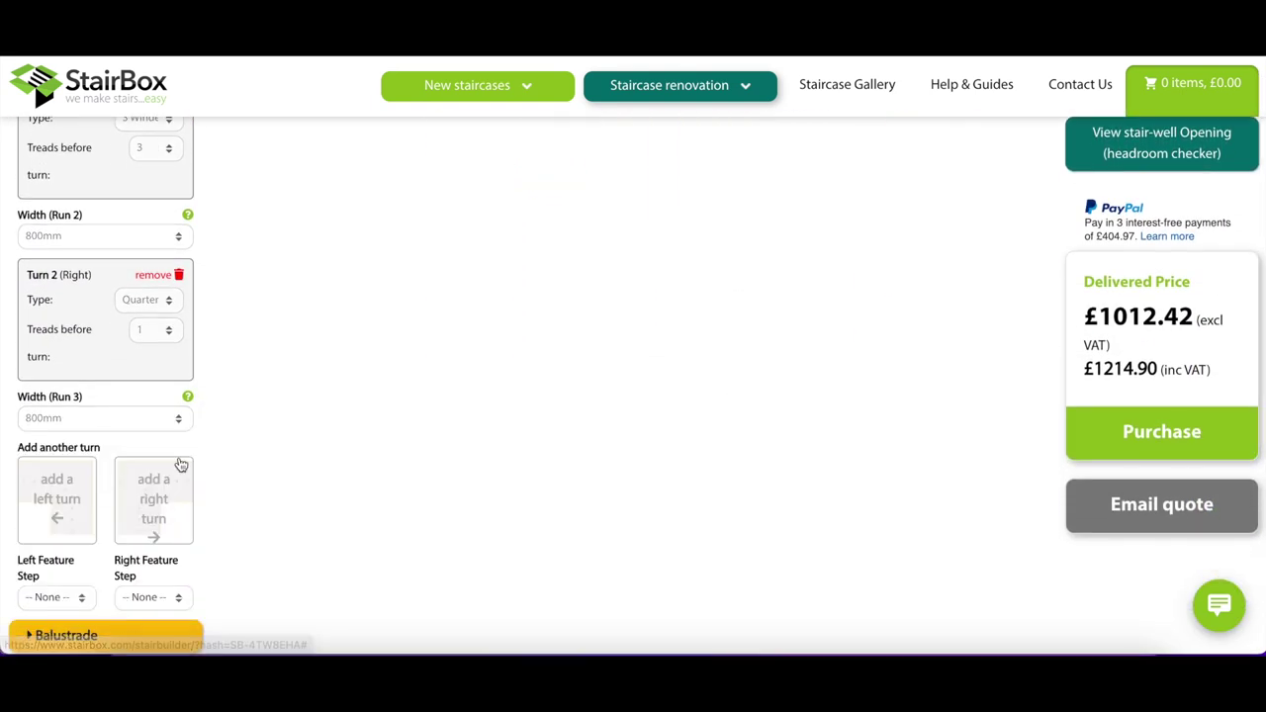
scroll(321, 414, up, 3)
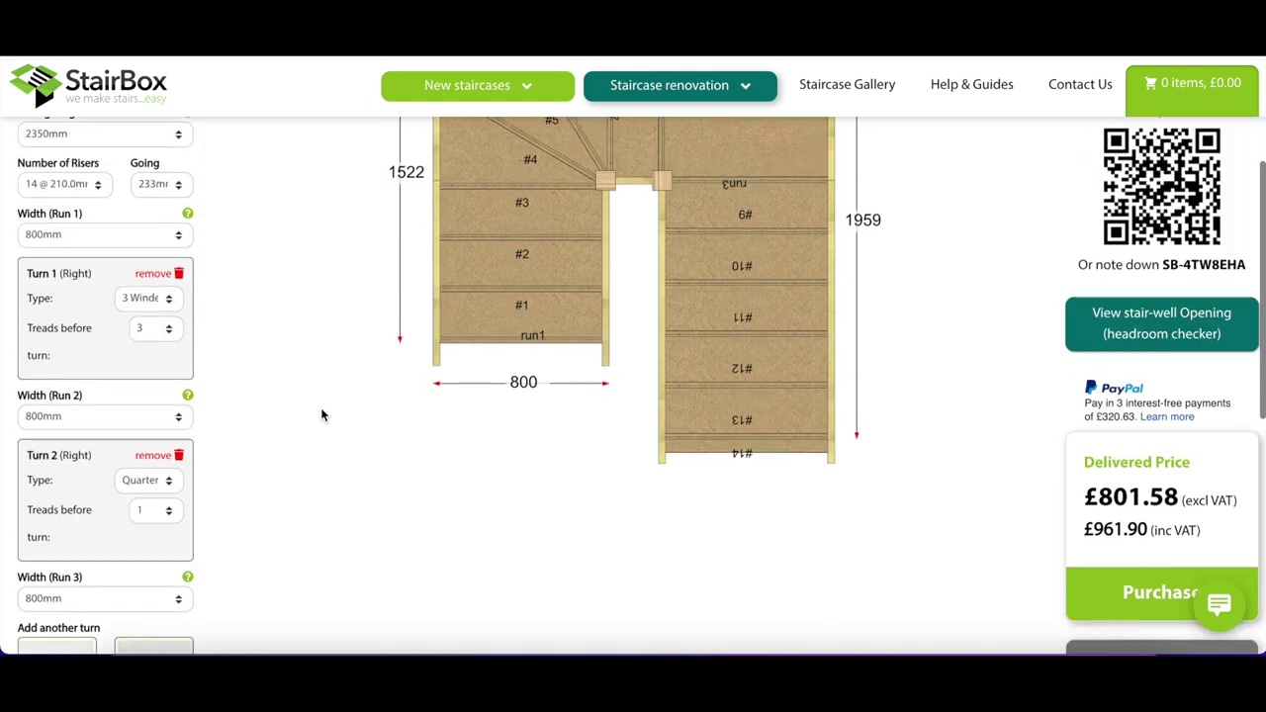
scroll(321, 414, up, 1)
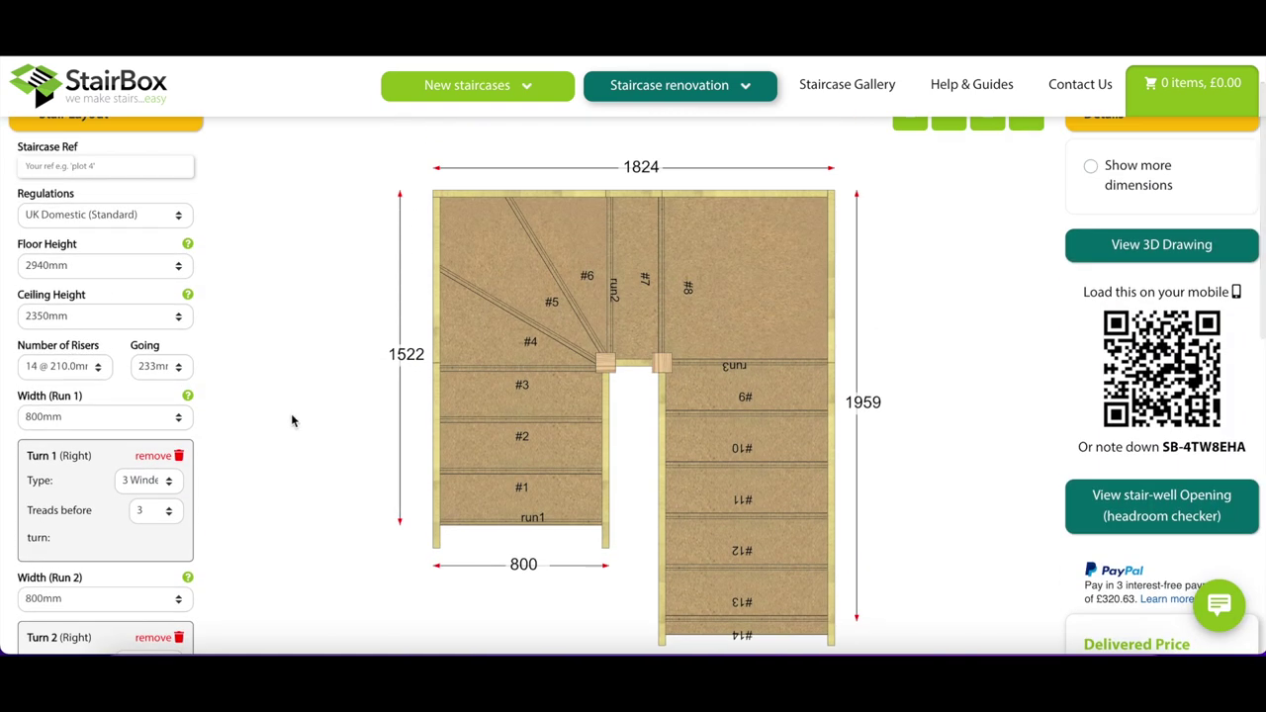
Set the number of risers to 15 @ 196.0mm
scroll(206, 478, down, 2)
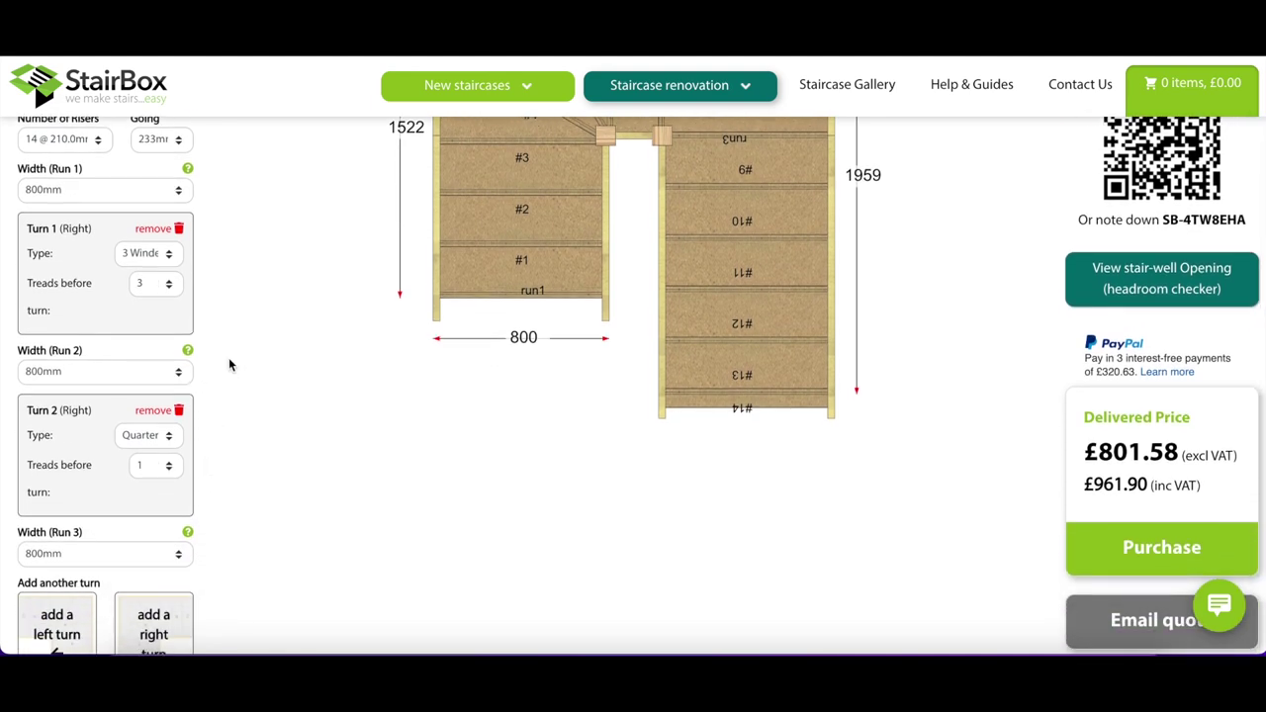
scroll(229, 364, up, 3)
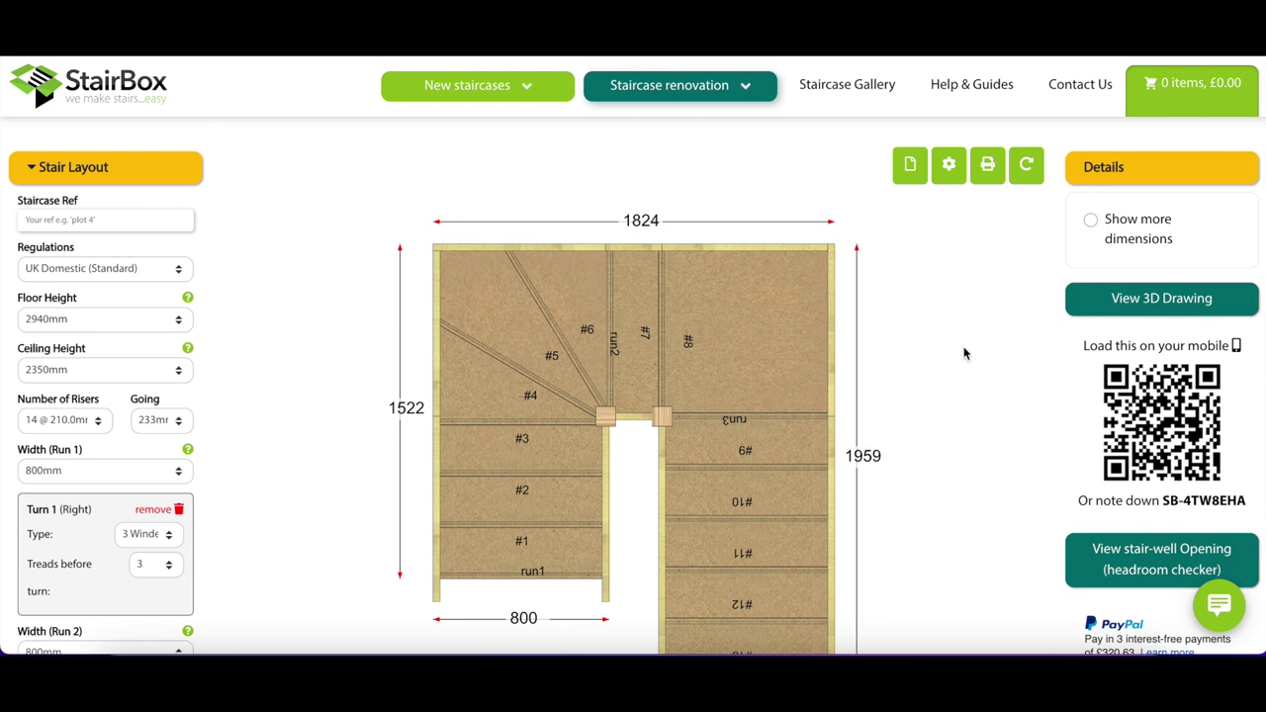
scroll(869, 414, down, 1)
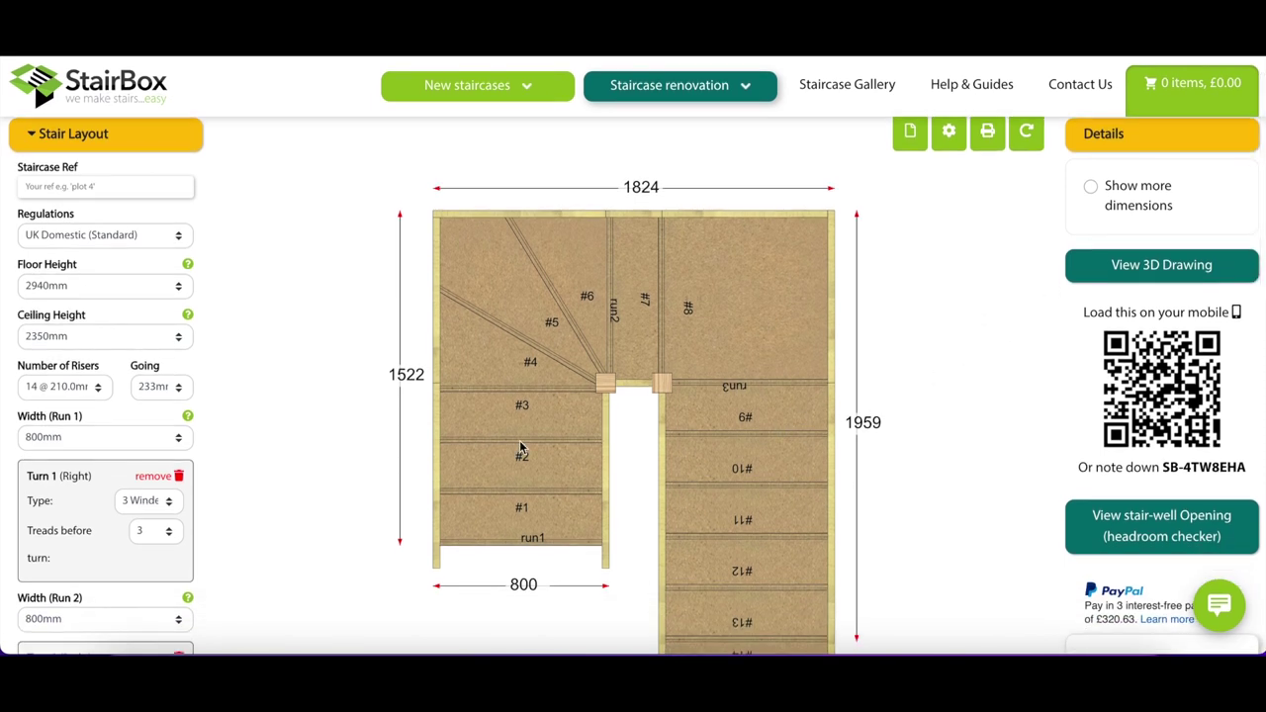
scroll(302, 456, down, 2)
click(62, 325)
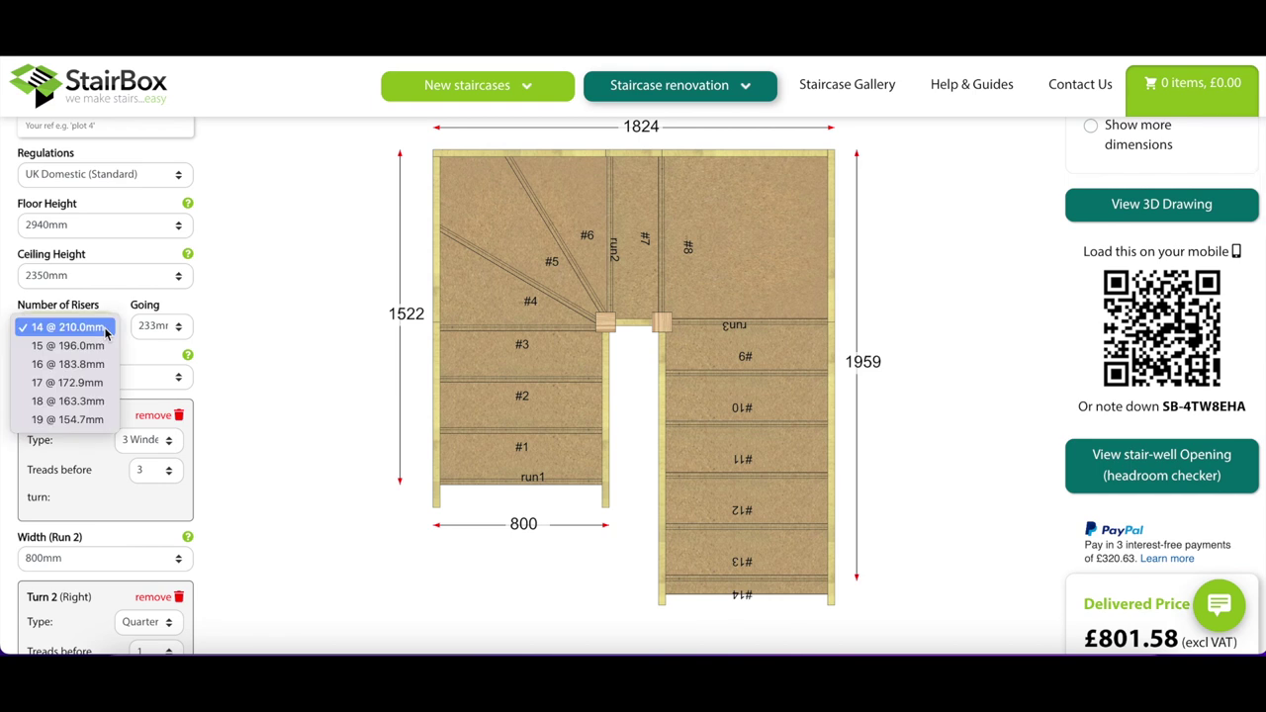
click(79, 355)
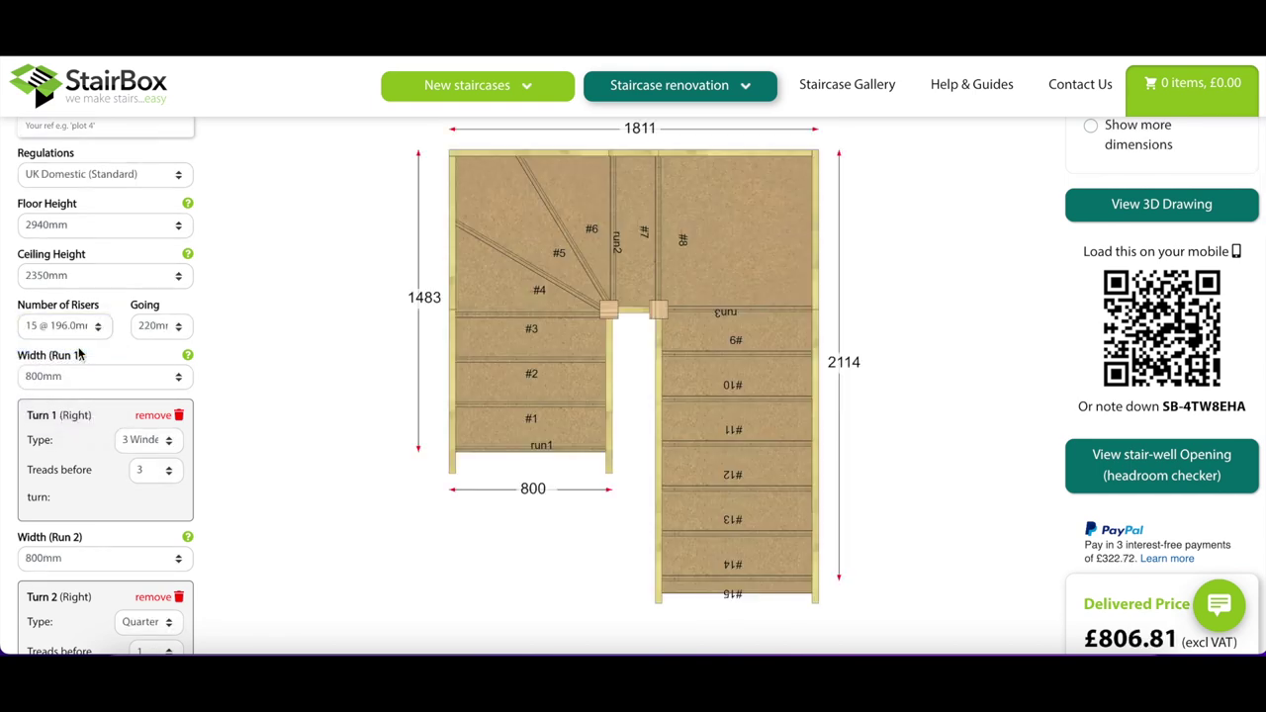
Set the treads before Turn 2 to 4
scroll(296, 409, down, 3)
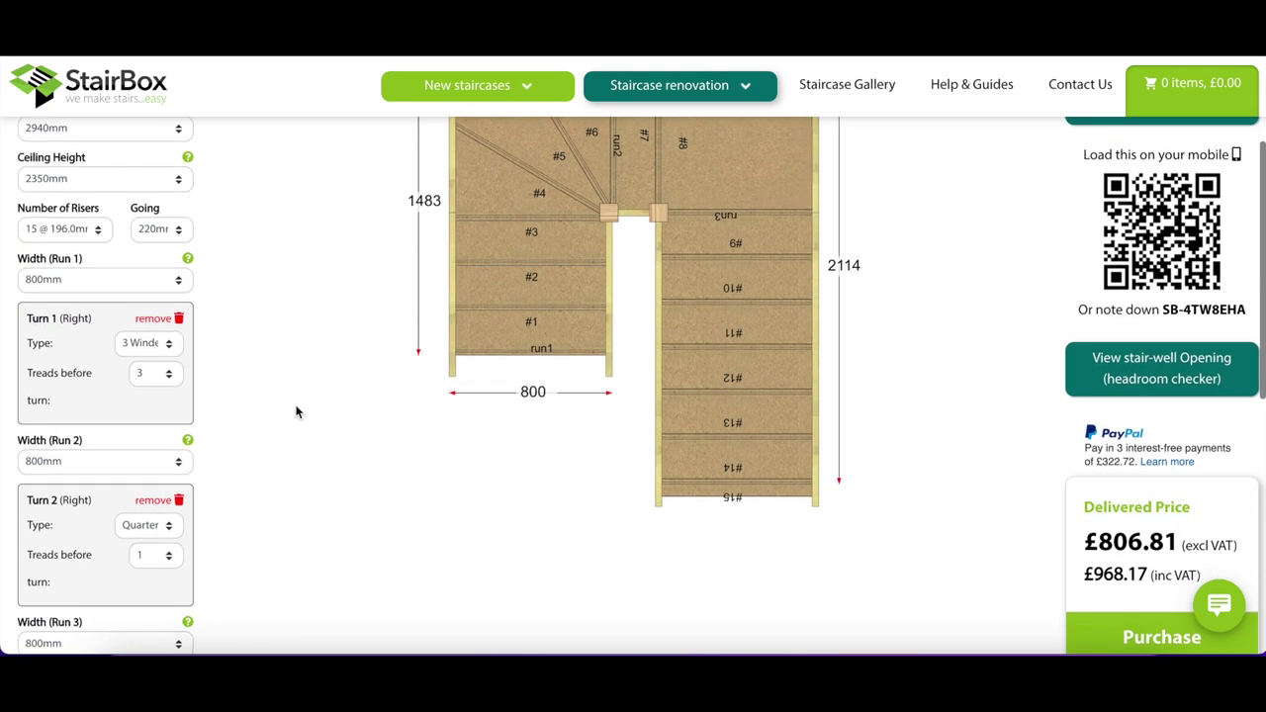
scroll(163, 522, down, 3)
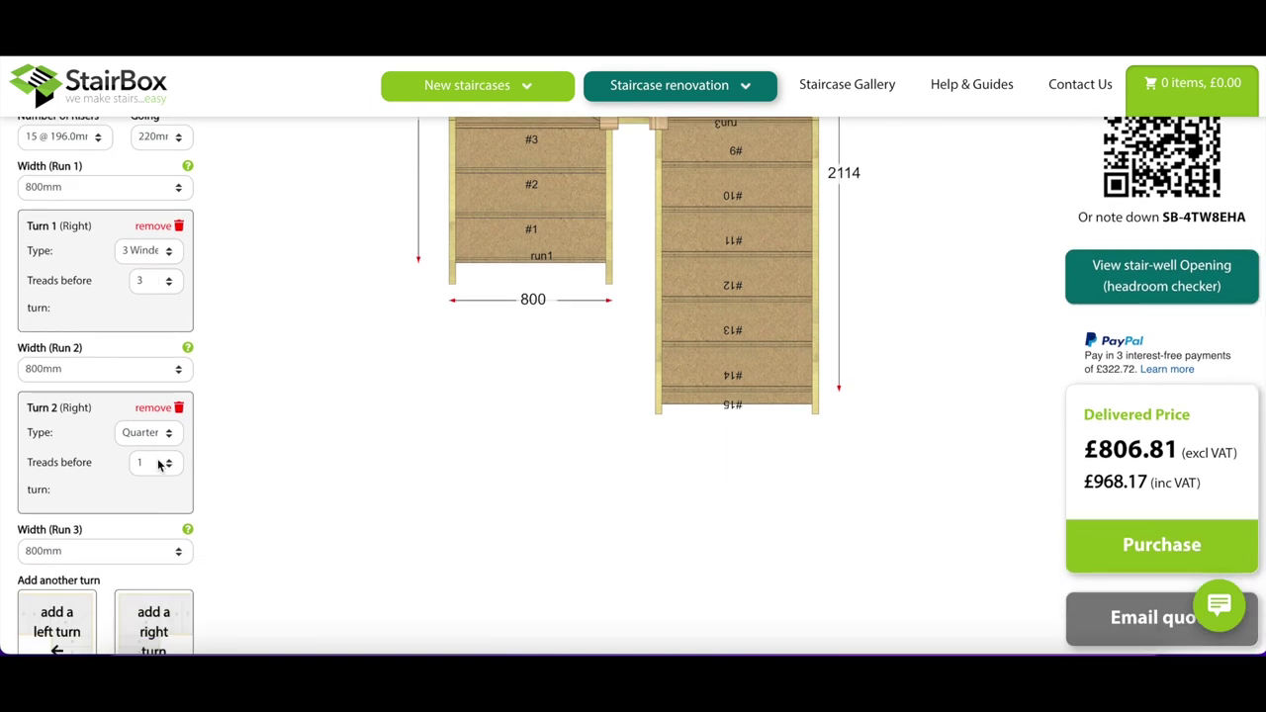
scroll(276, 425, up, 2)
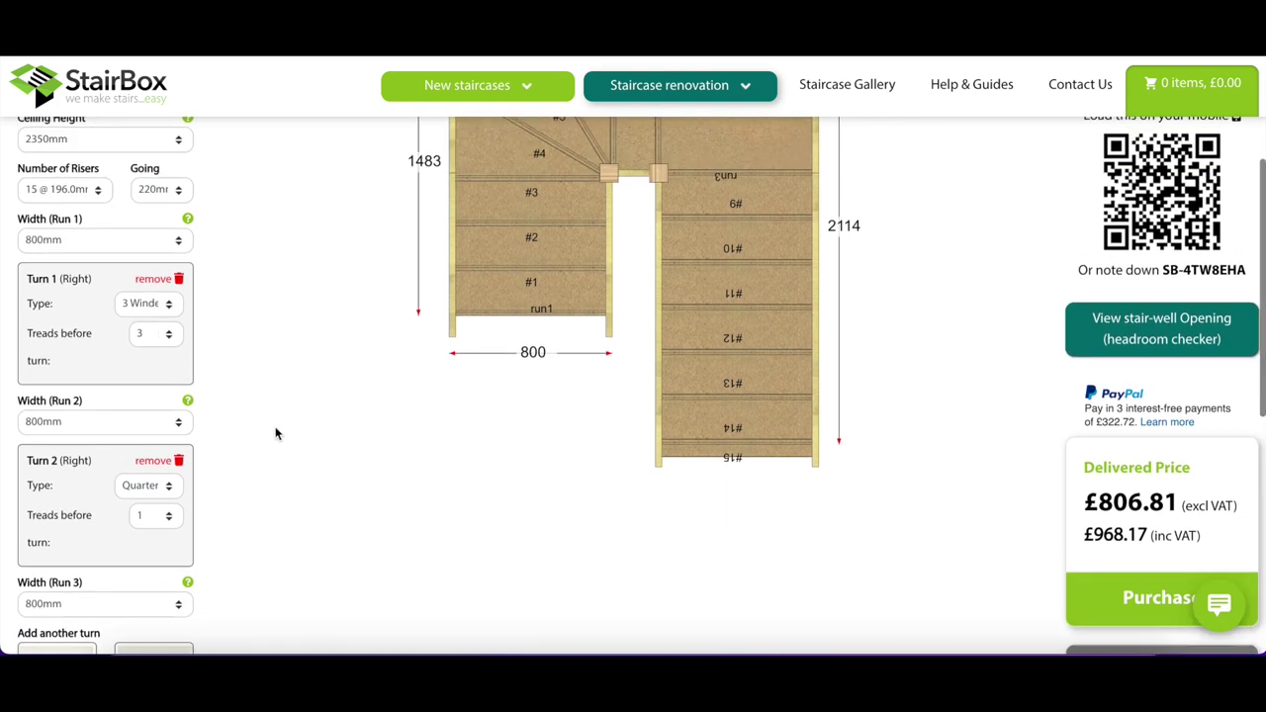
scroll(279, 392, up, 3)
scroll(279, 386, up, 4)
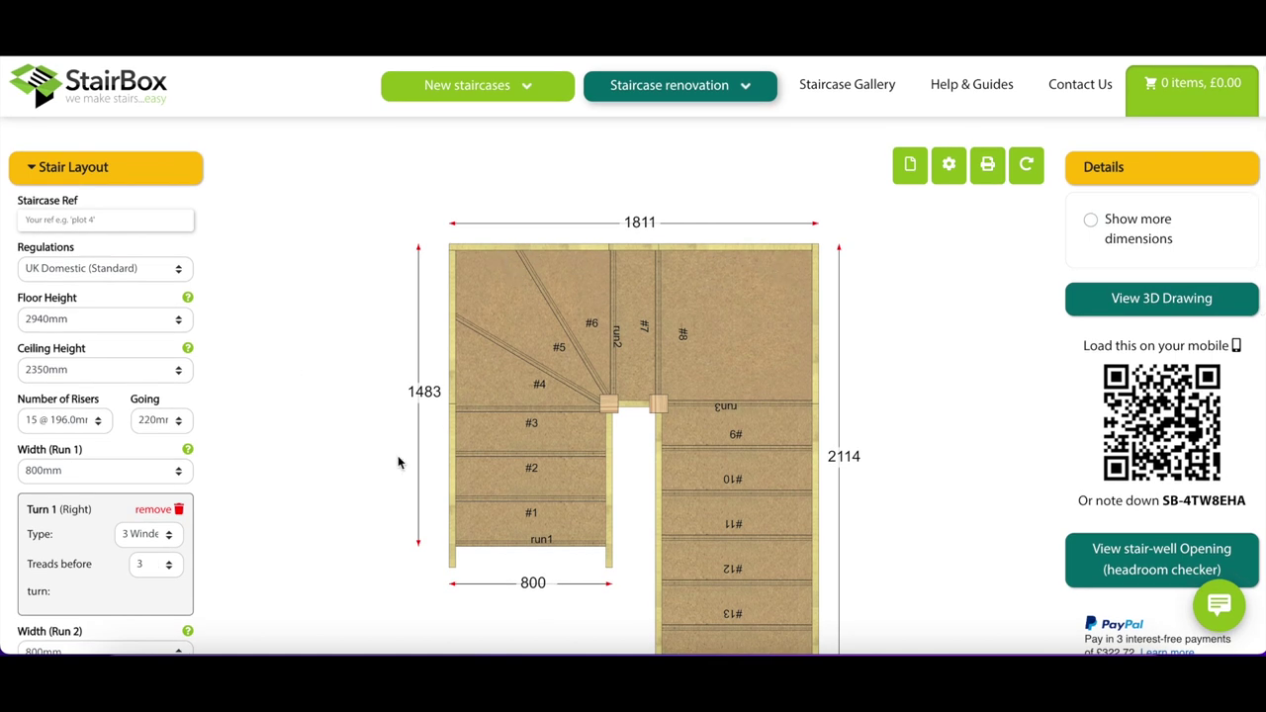
scroll(398, 462, down, 5)
click(170, 547)
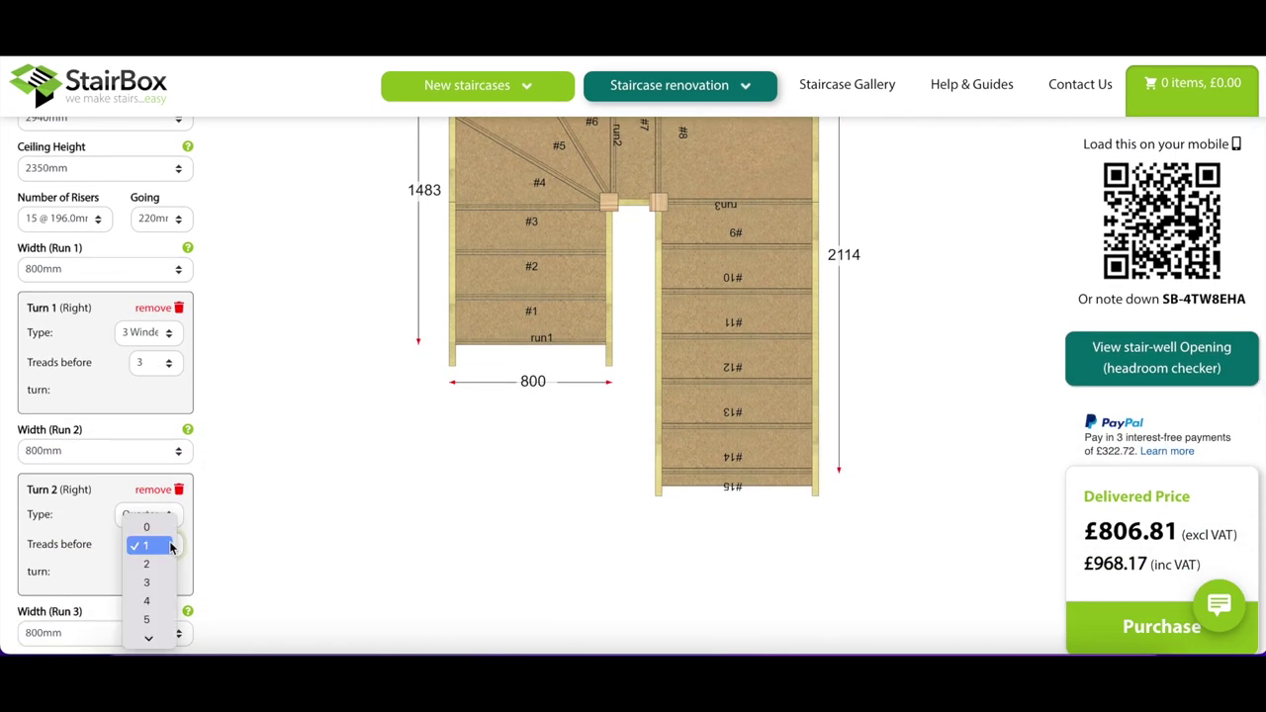
click(196, 554)
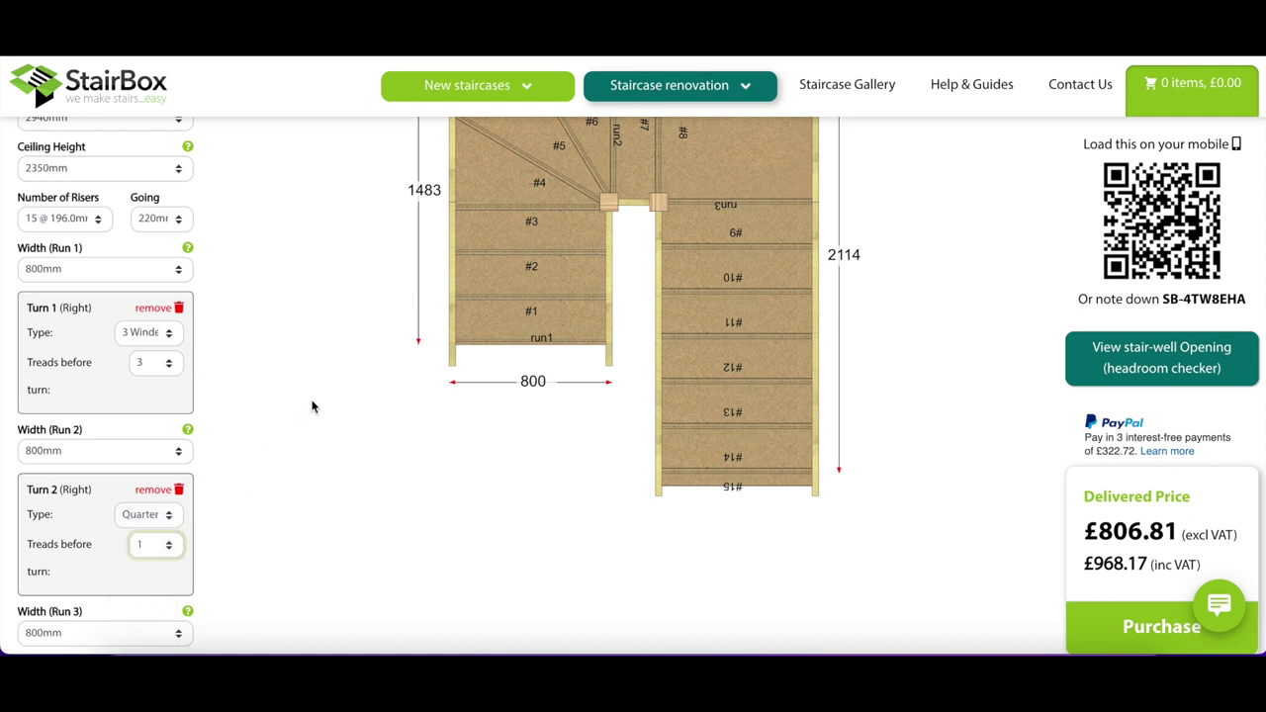
scroll(326, 381, up, 2)
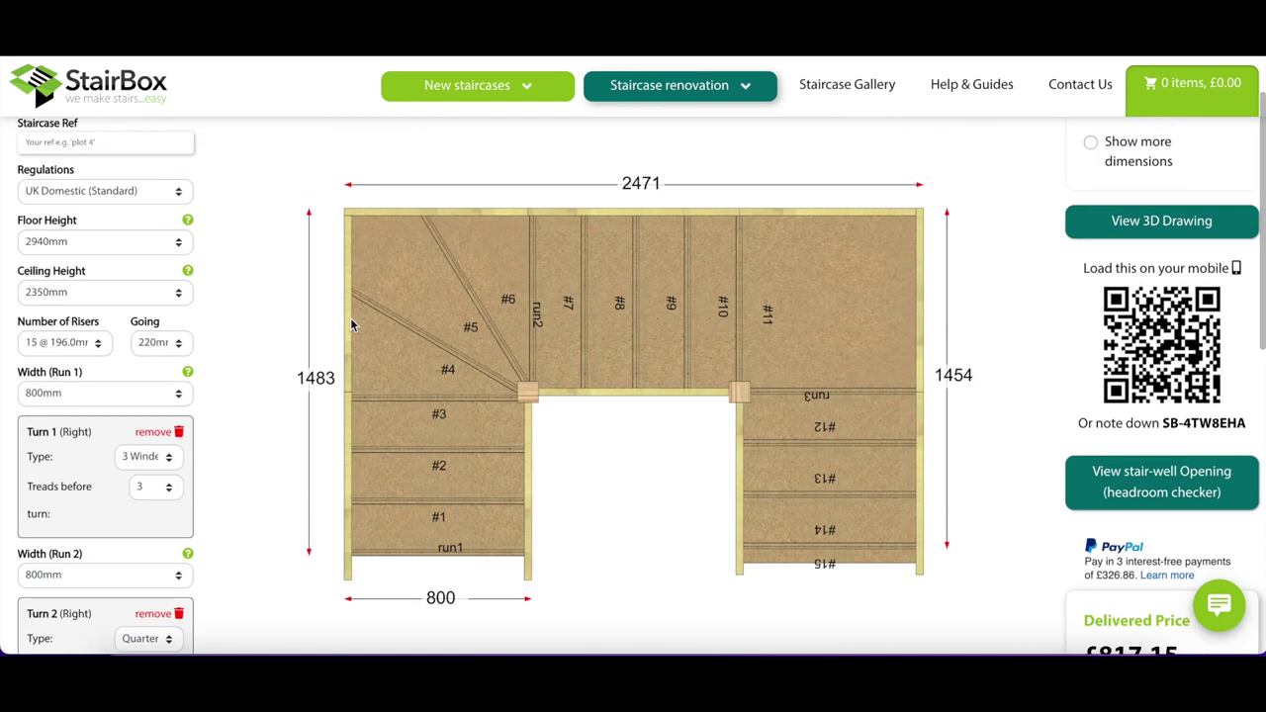
Set the number of risers back to 14 @ 210.0mm and the Run 1 width to 830mm
click(105, 346)
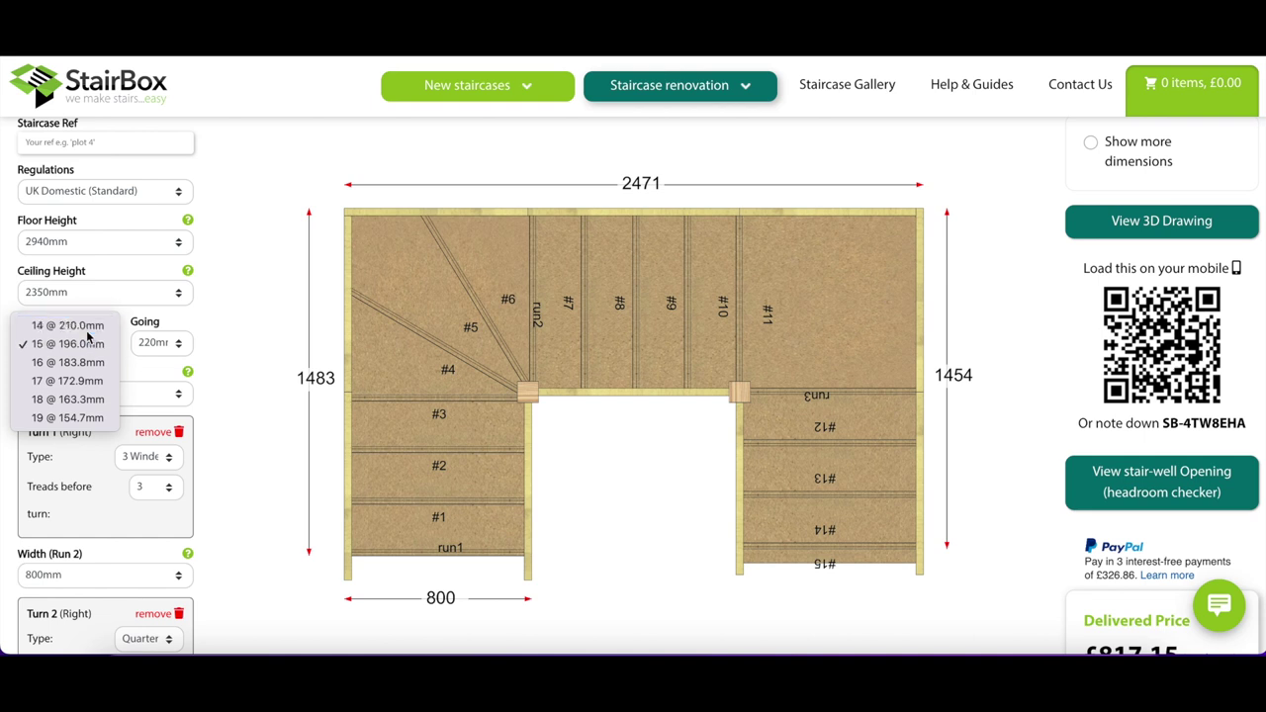
click(88, 335)
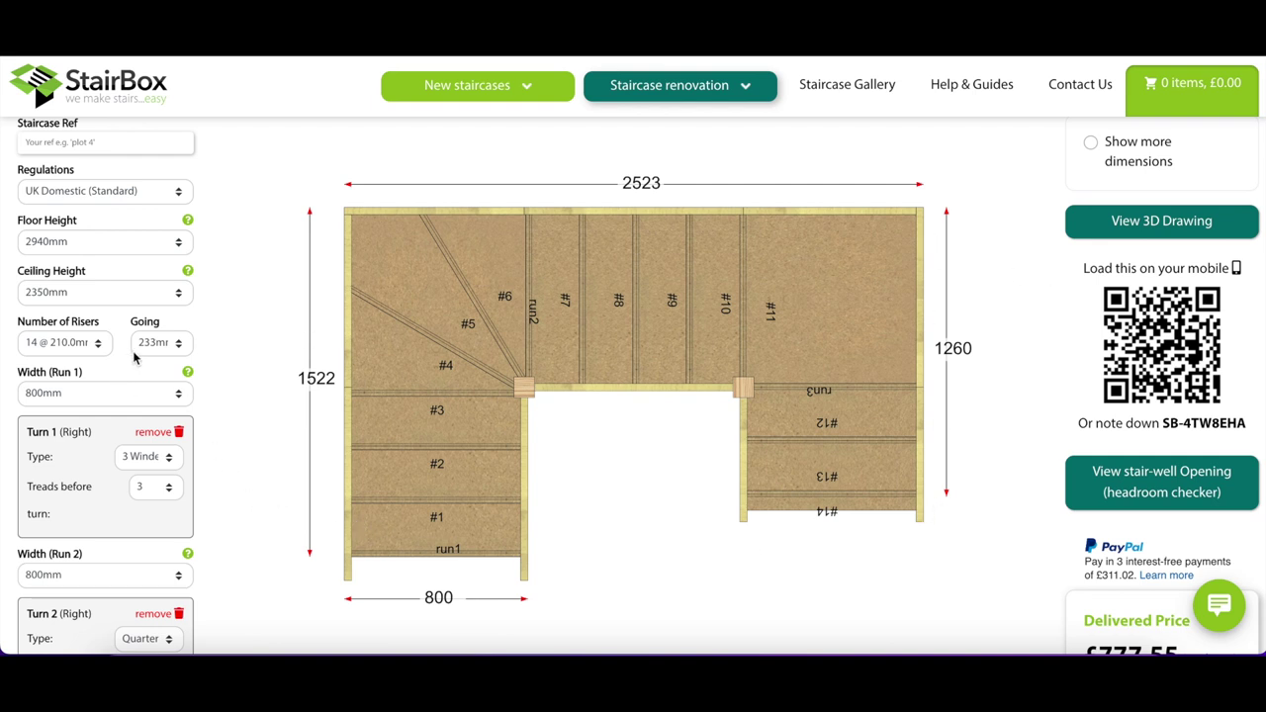
click(178, 398)
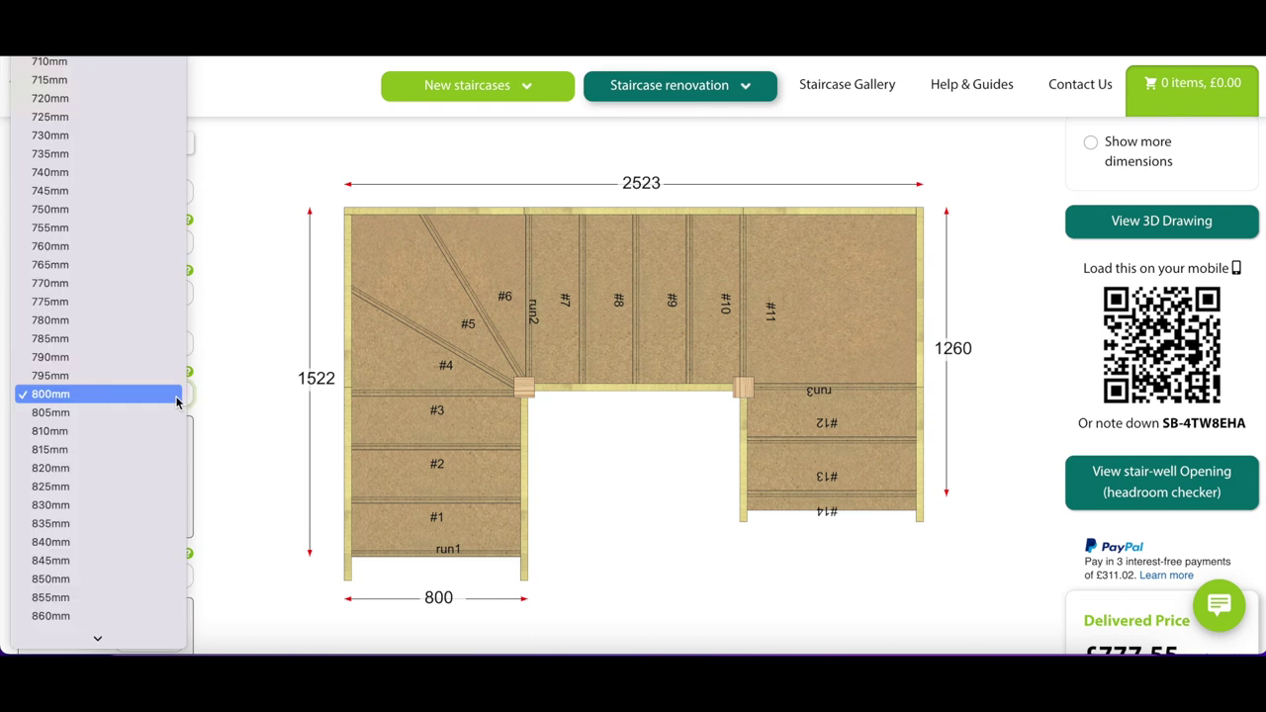
click(87, 507)
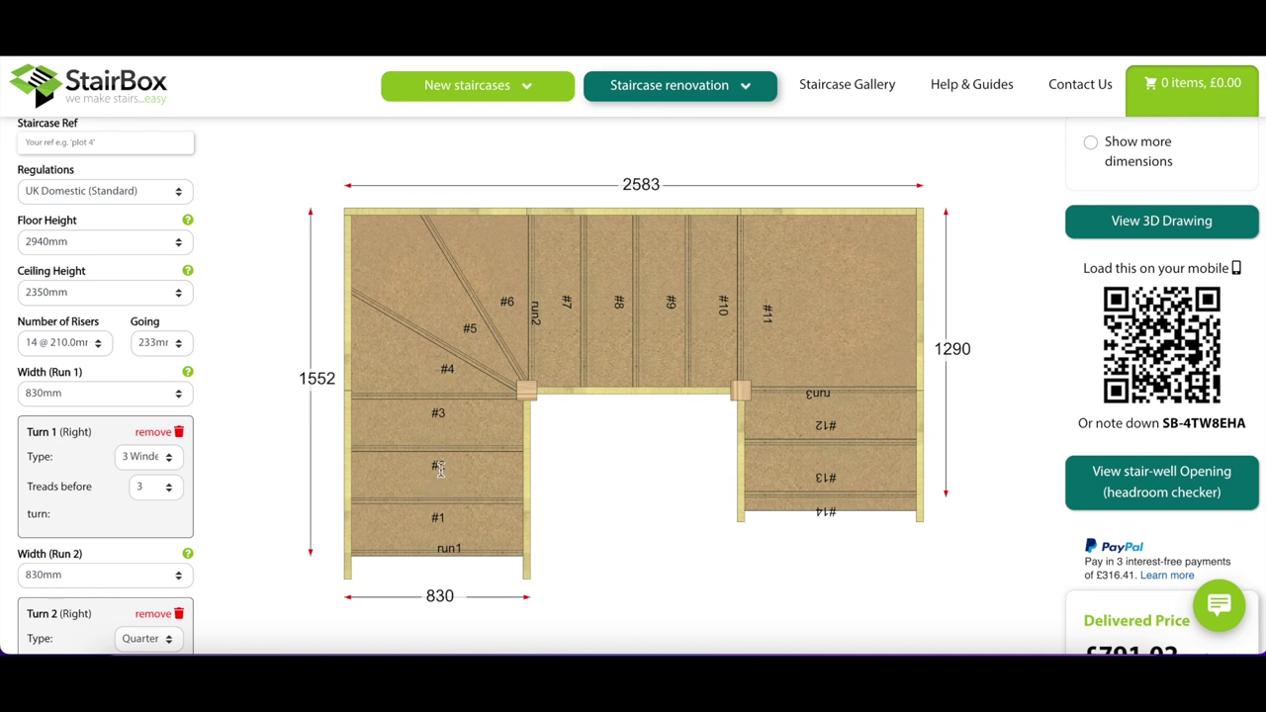
click(98, 343)
click(220, 345)
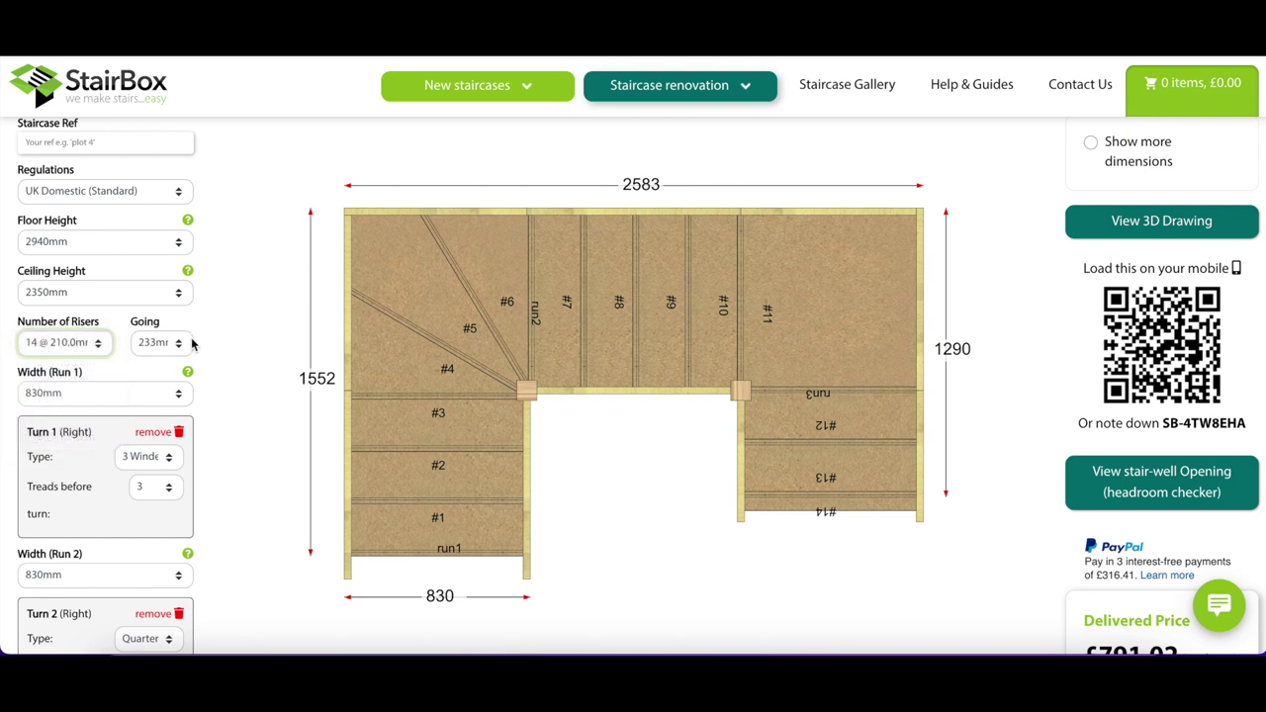
click(183, 344)
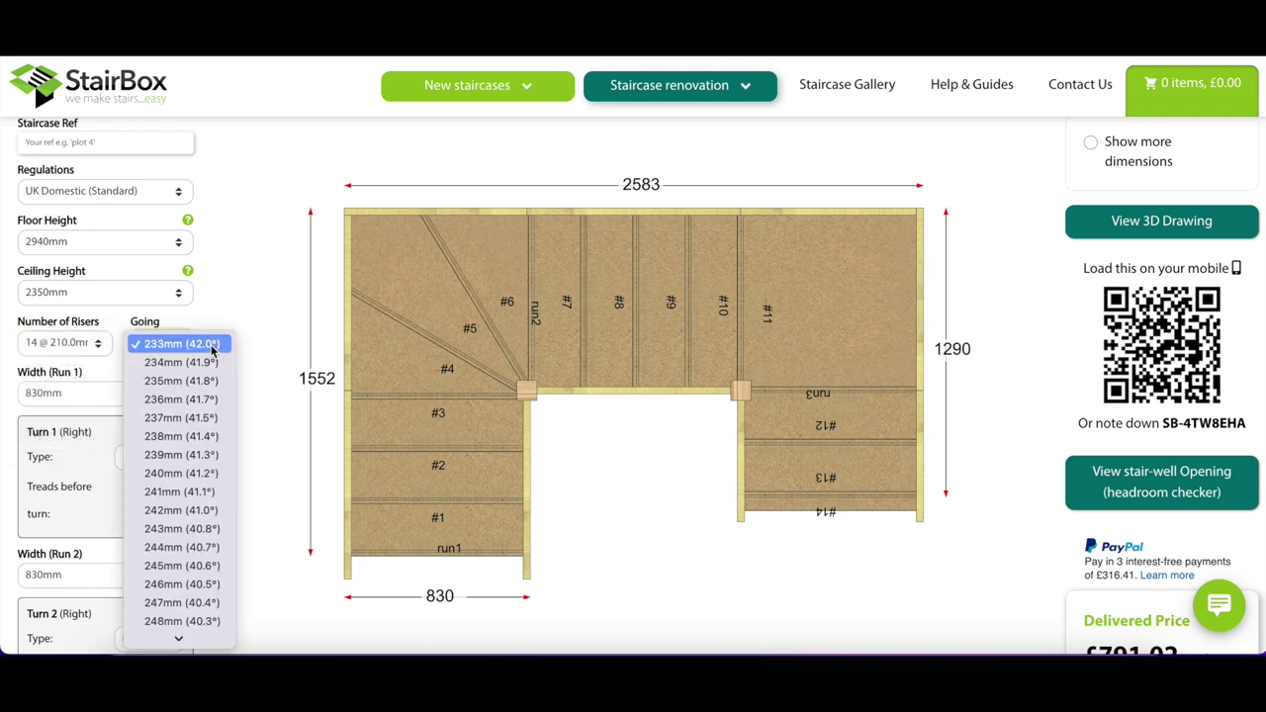
click(268, 338)
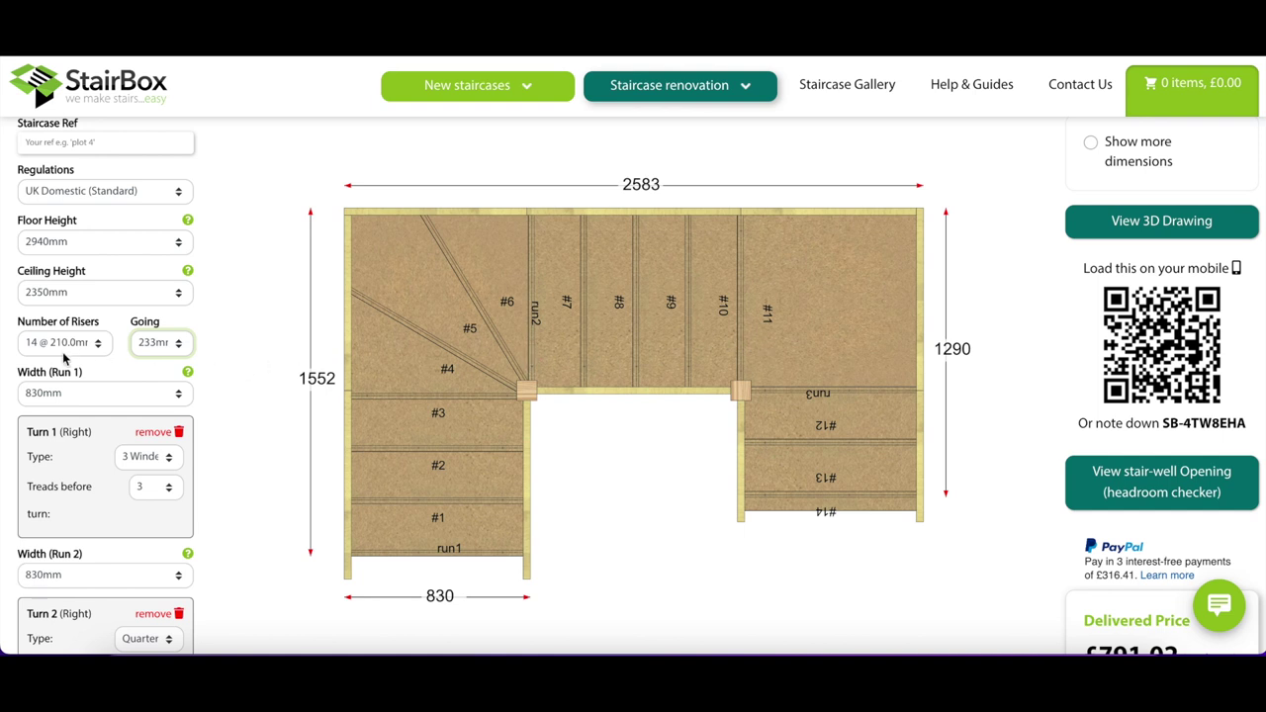
Set the Run 1 width to 800mm
click(105, 395)
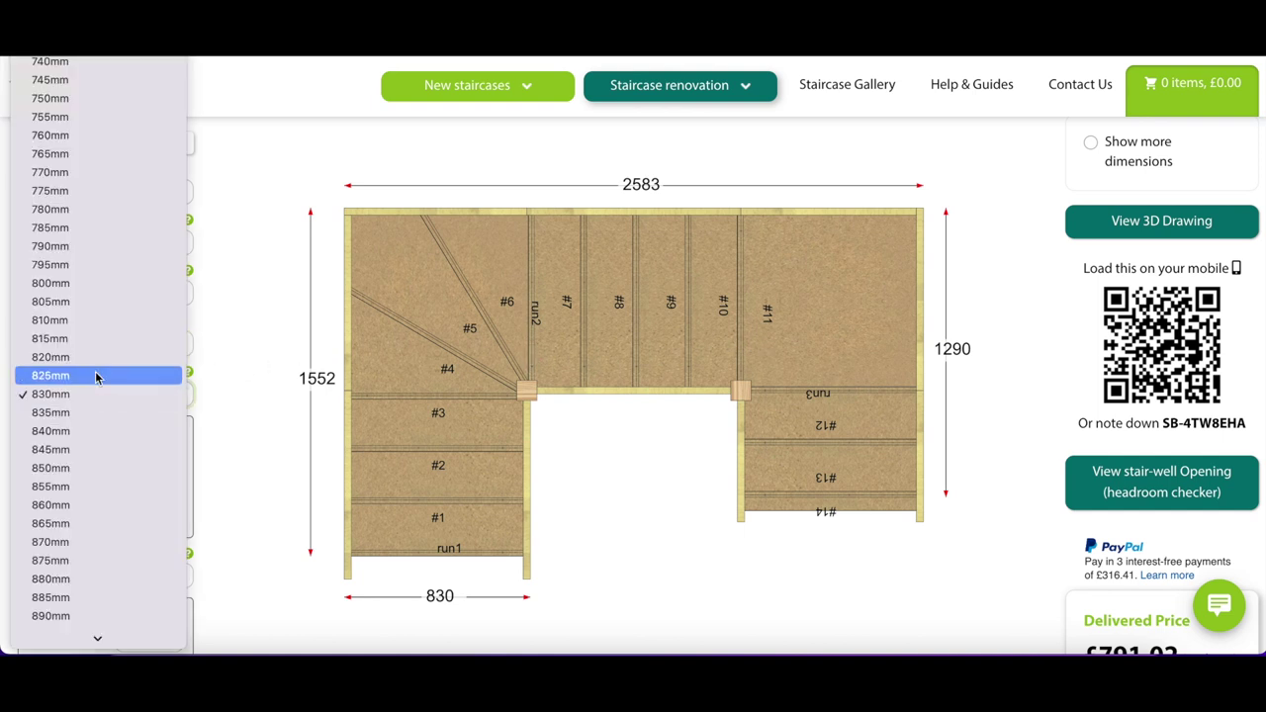
key(Escape)
key(Up)
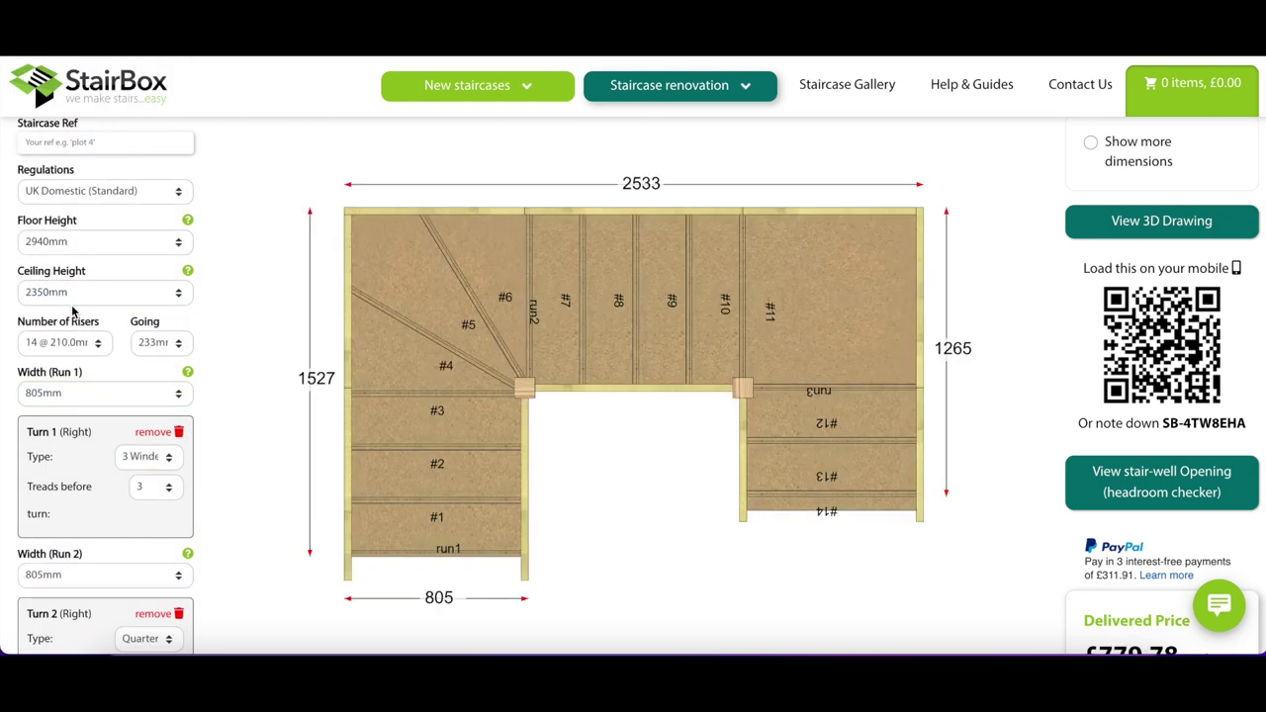
click(114, 400)
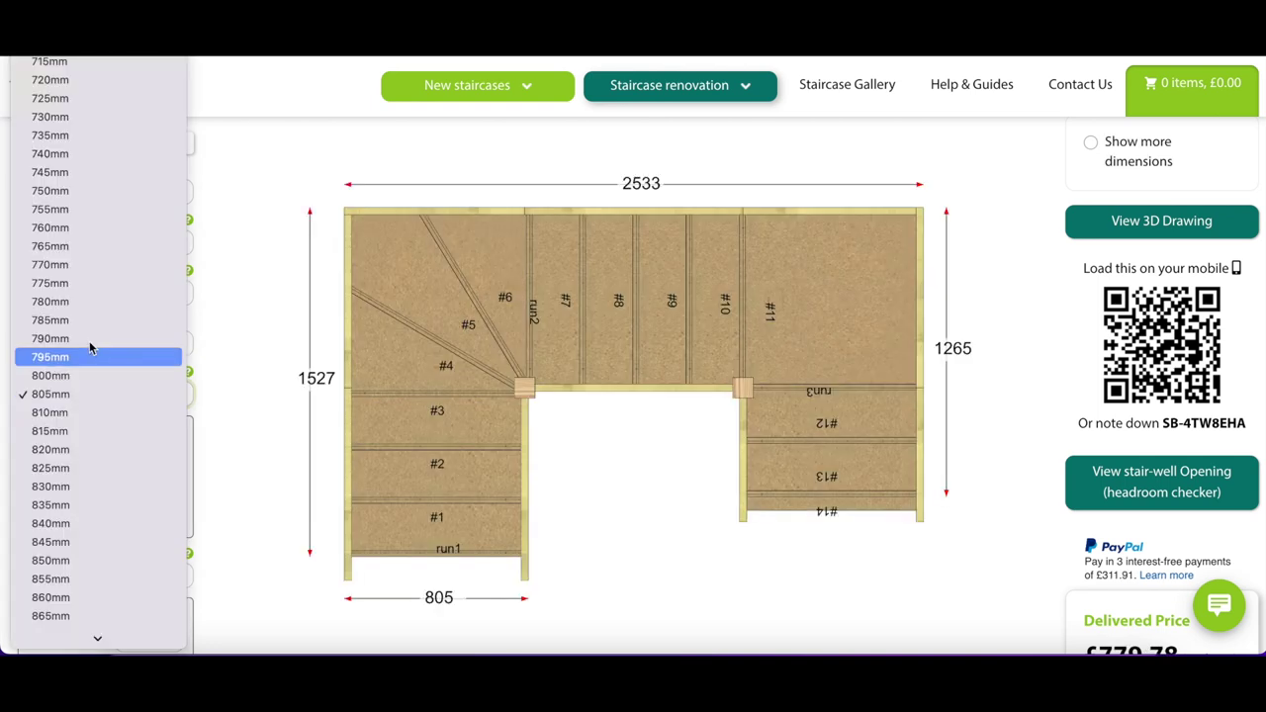
click(52, 375)
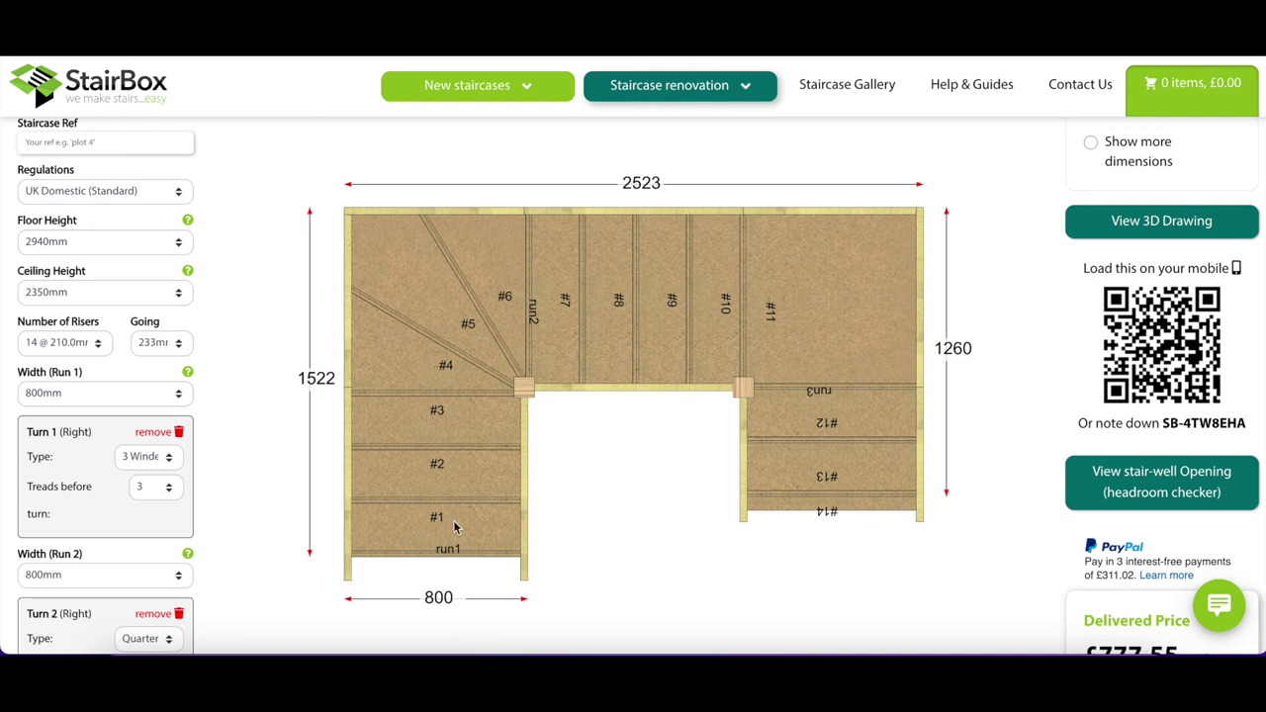
Add a balustrade with newel posts along the inner side of all three runs and check the delivered price
click(520, 571)
scroll(380, 358, up, 1)
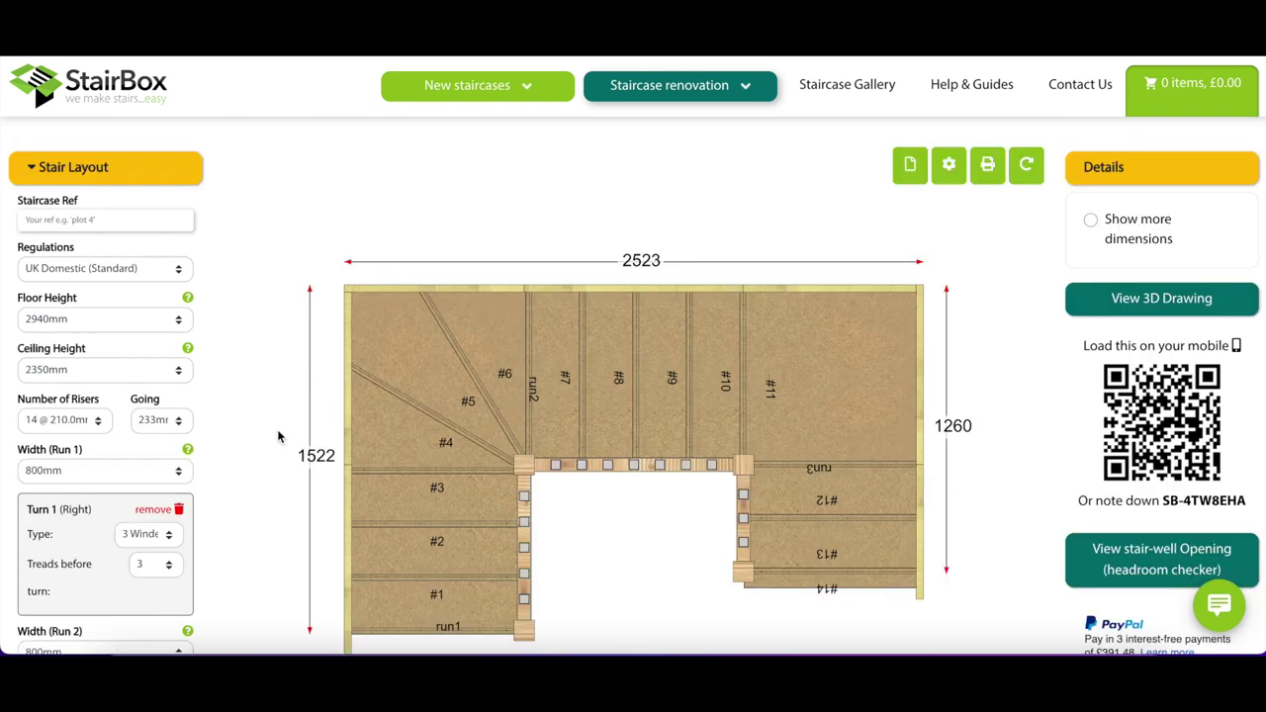
scroll(278, 436, down, 1)
scroll(278, 436, up, 1)
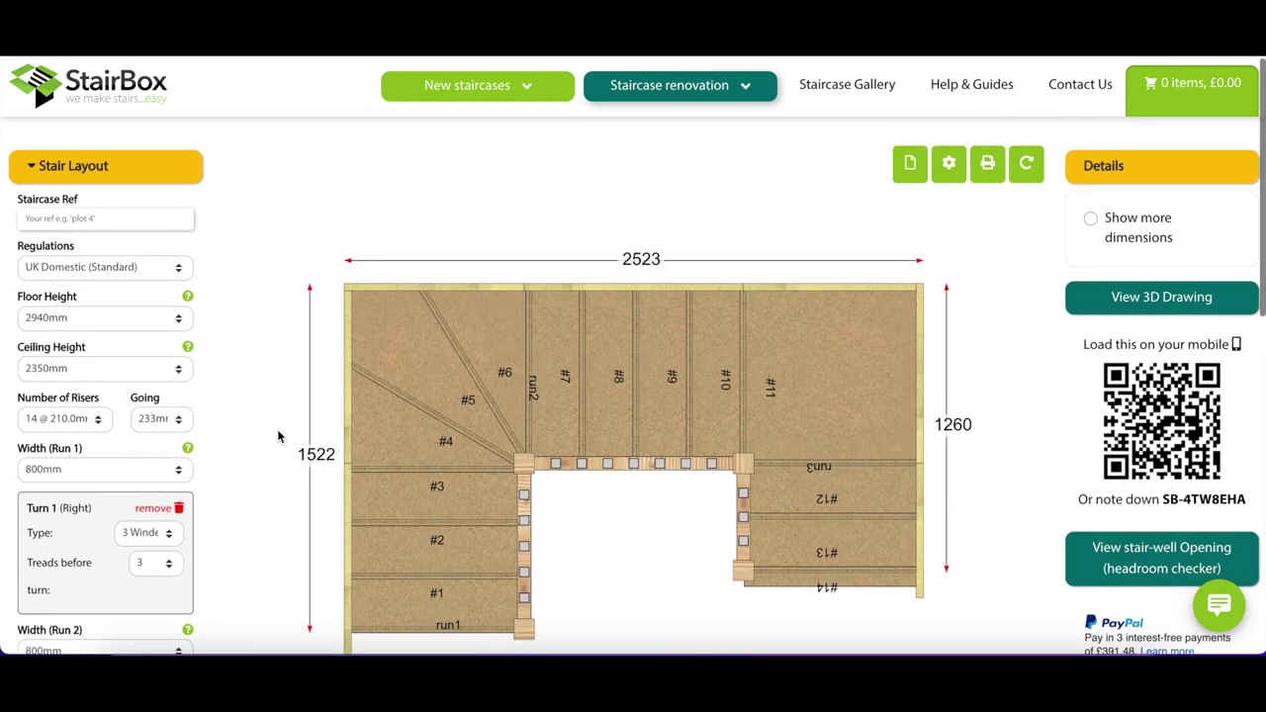
scroll(278, 436, down, 2)
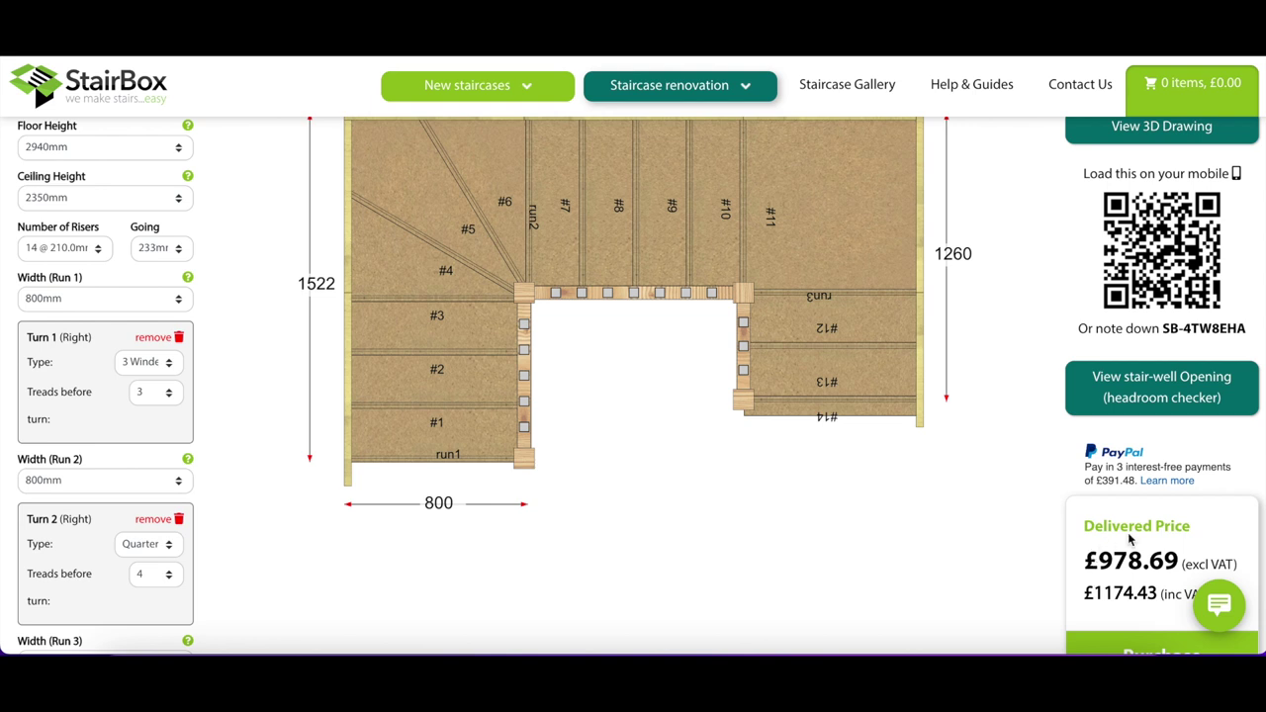
scroll(287, 403, up, 2)
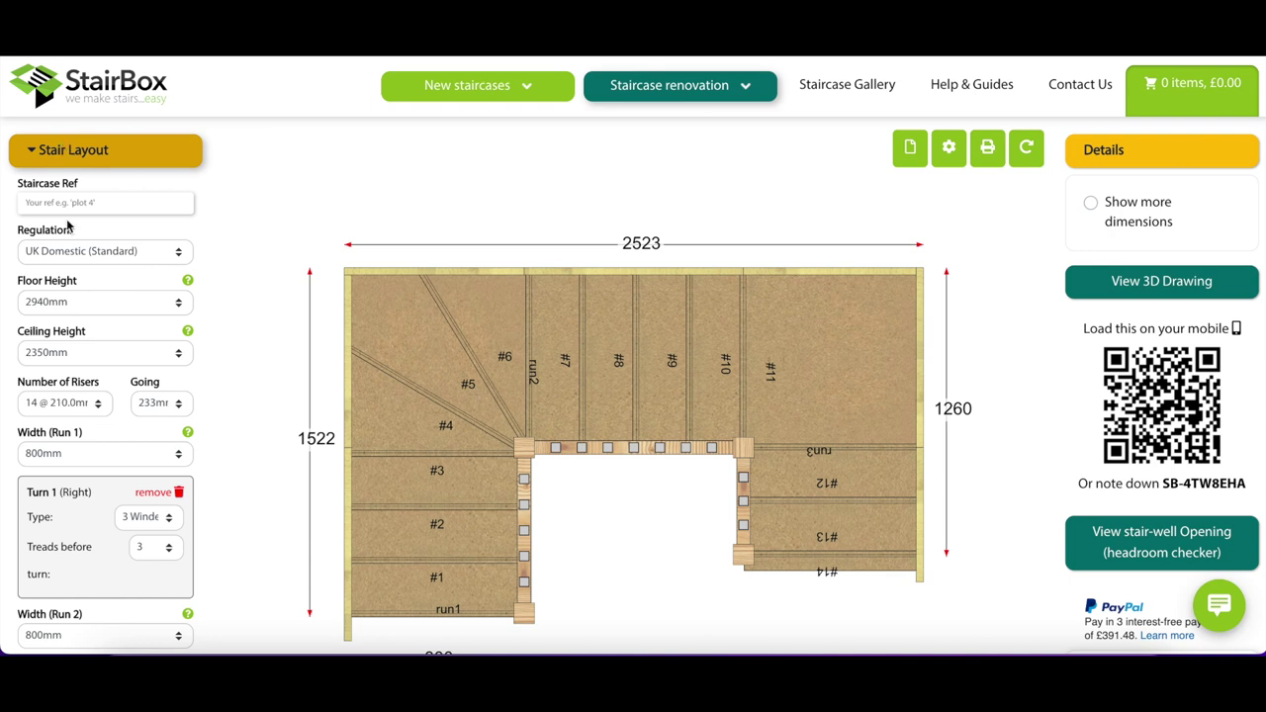
Open the Balustrade settings, keep the style on Square spindles (Square posts), and view the pictures of the available balustrade styles
click(36, 150)
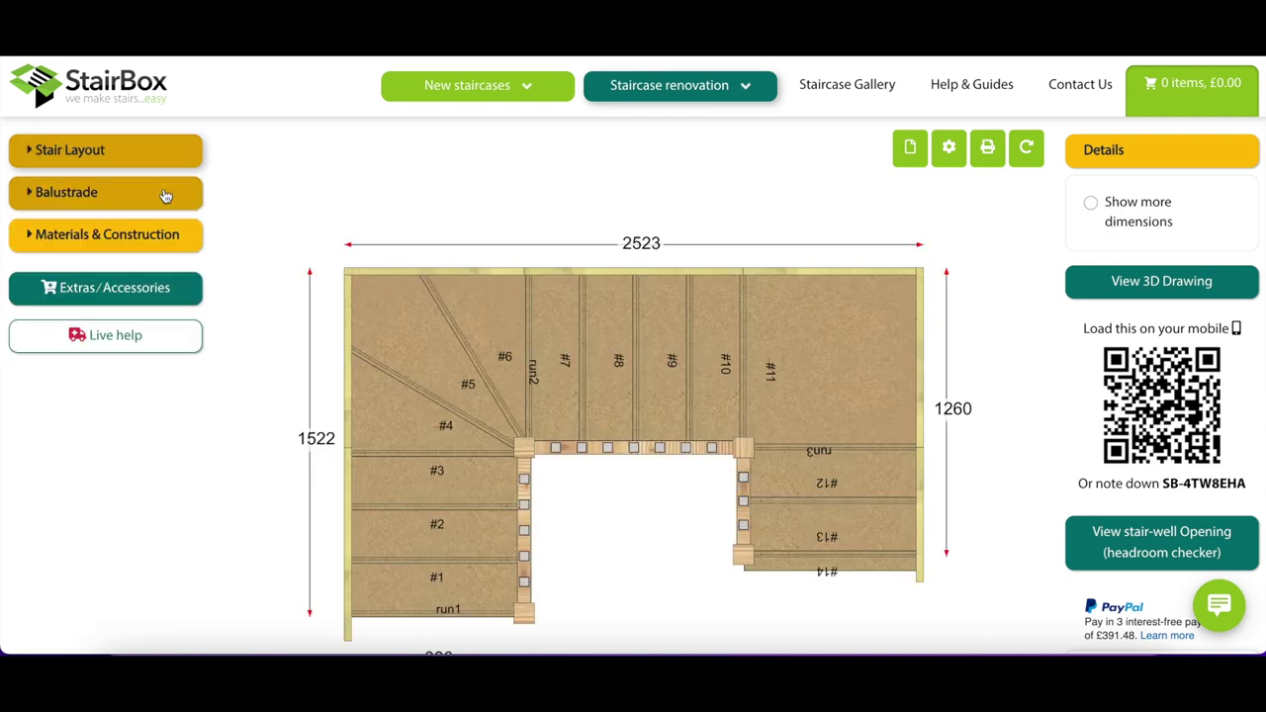
click(64, 203)
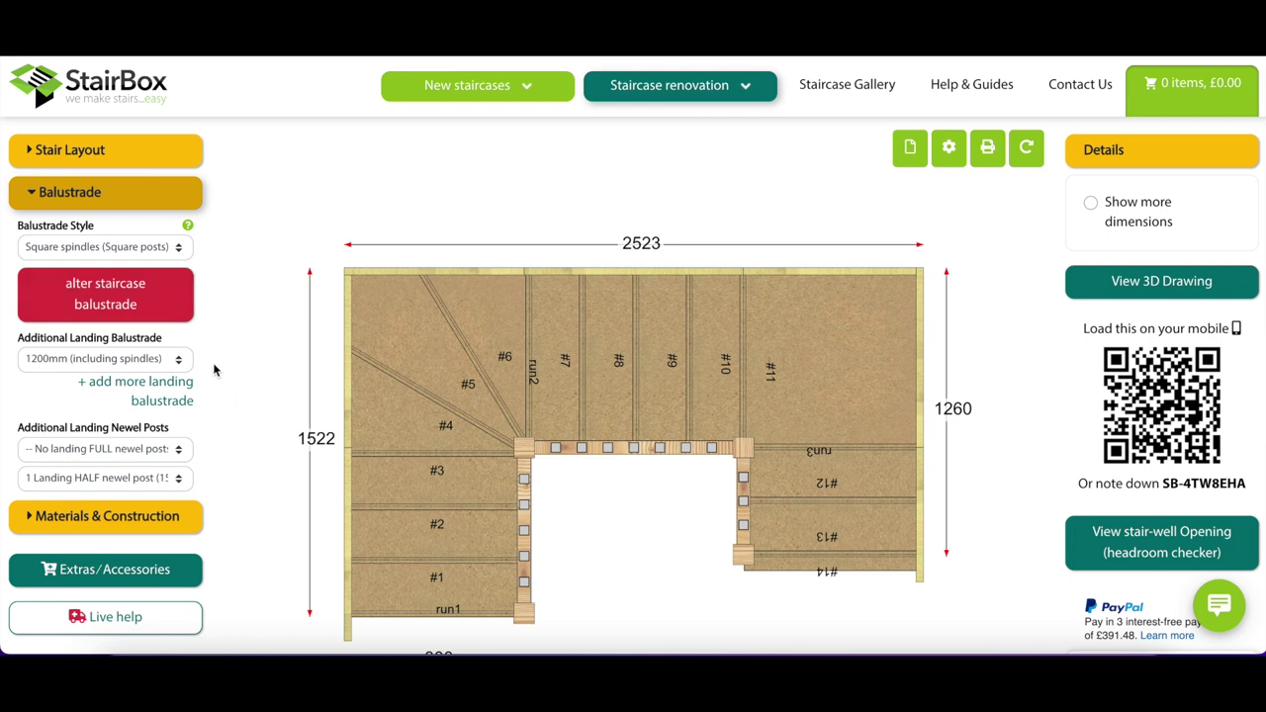
click(153, 249)
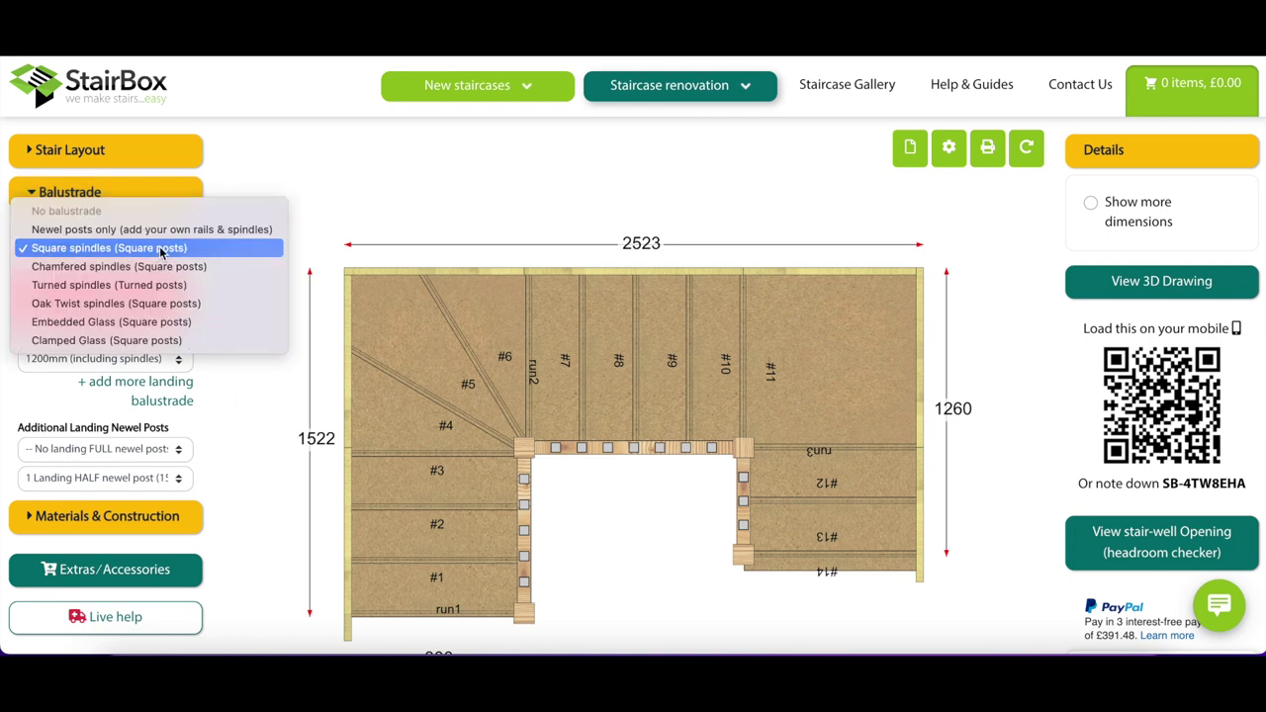
click(160, 248)
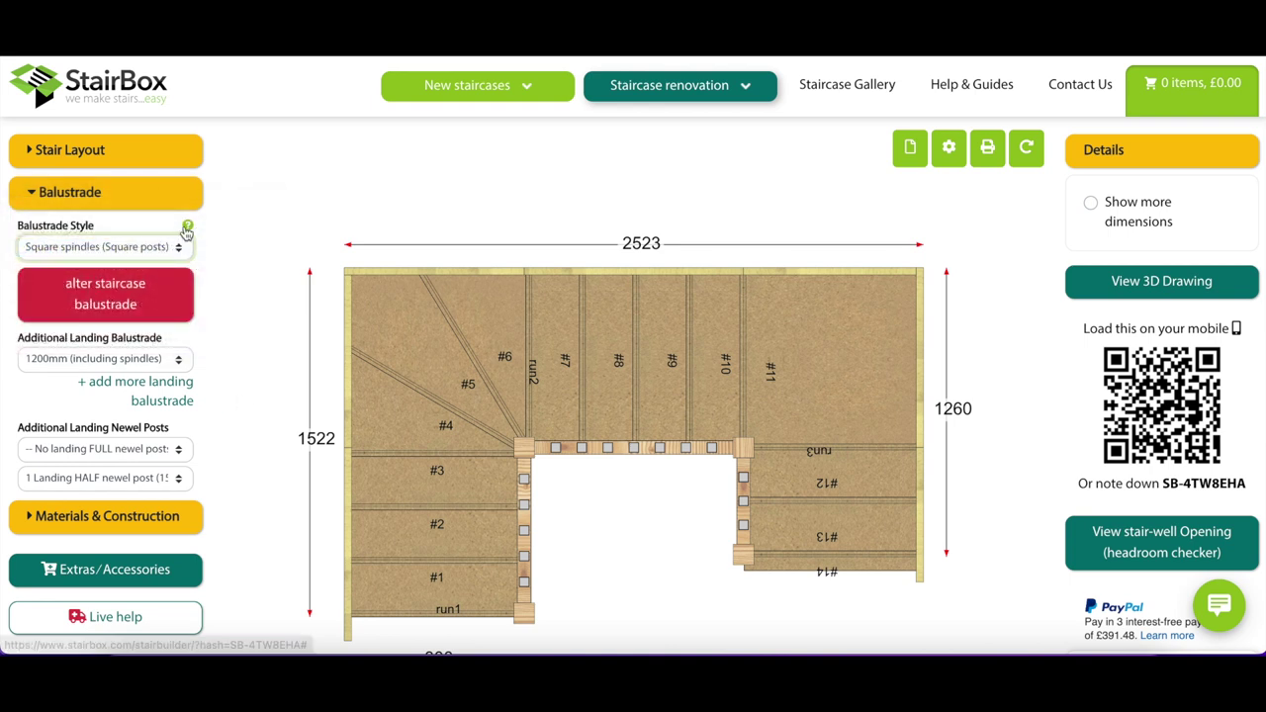
click(187, 226)
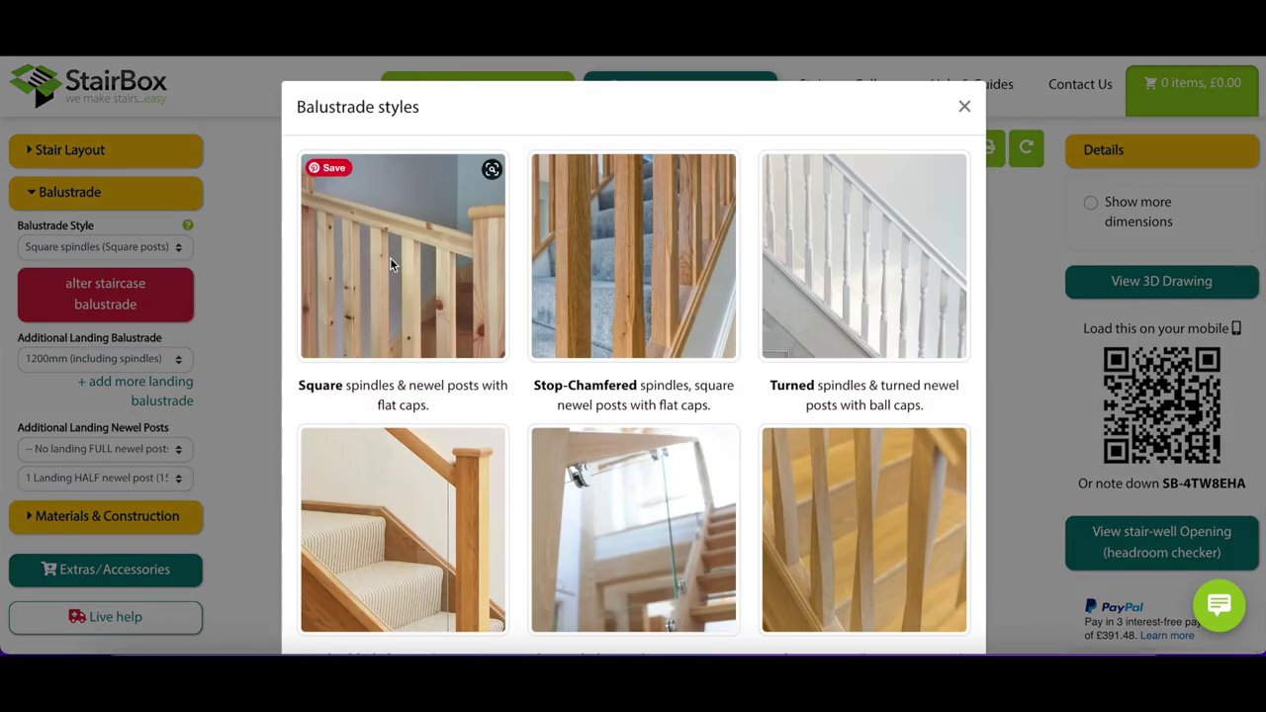
click(265, 290)
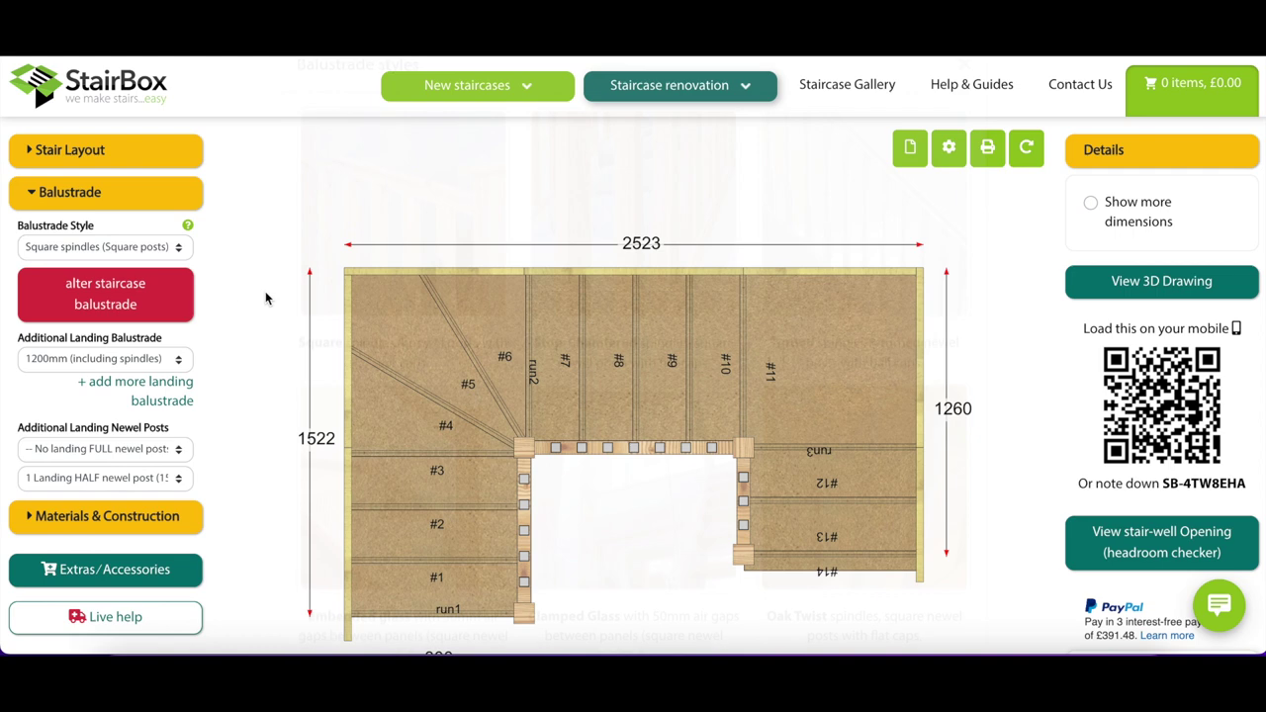
Try adding balustrade on the outer side of Turn 1 and Run 1 and a newel post at the foot of Run 1, removing each addition again
click(156, 305)
scroll(321, 436, down, 1)
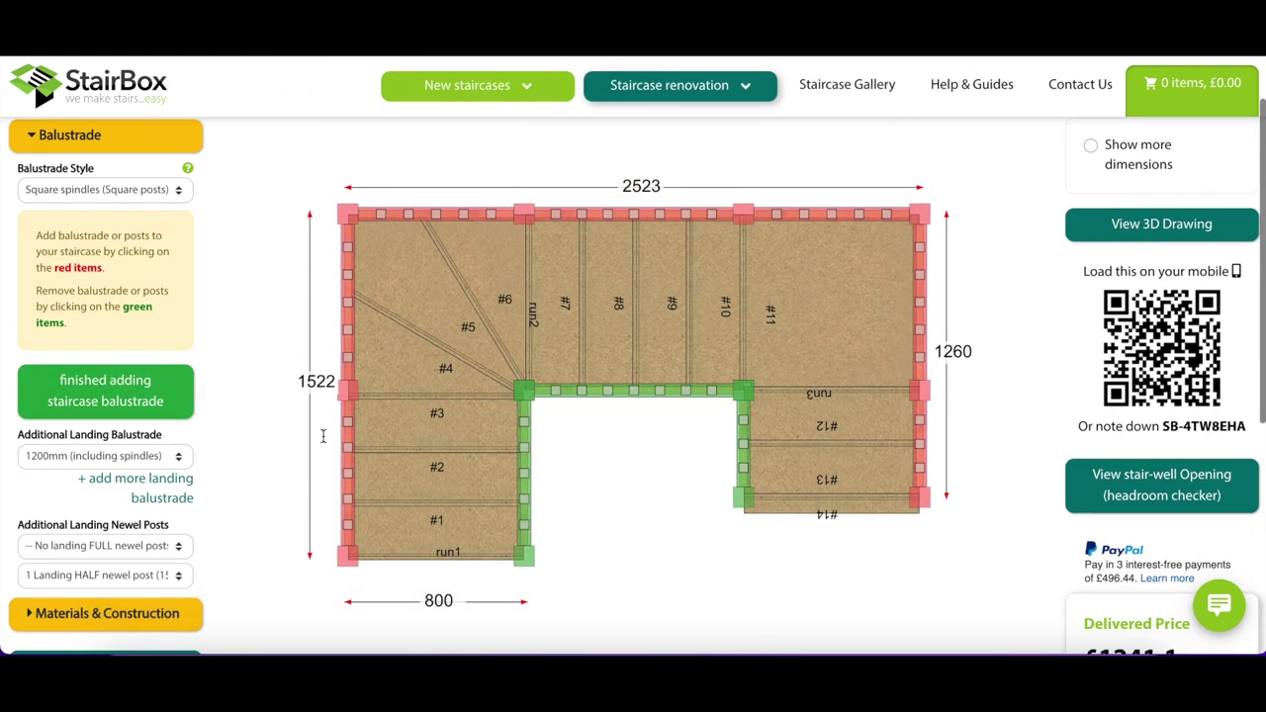
scroll(350, 359, down, 1)
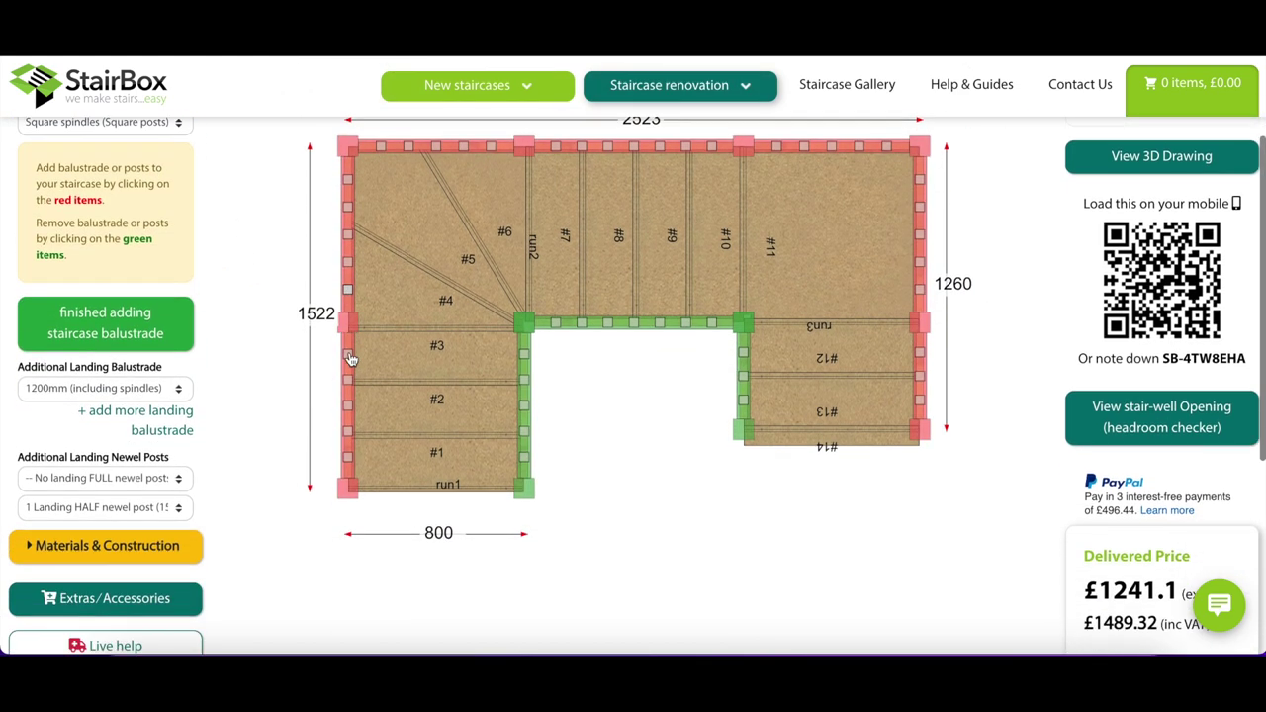
click(348, 259)
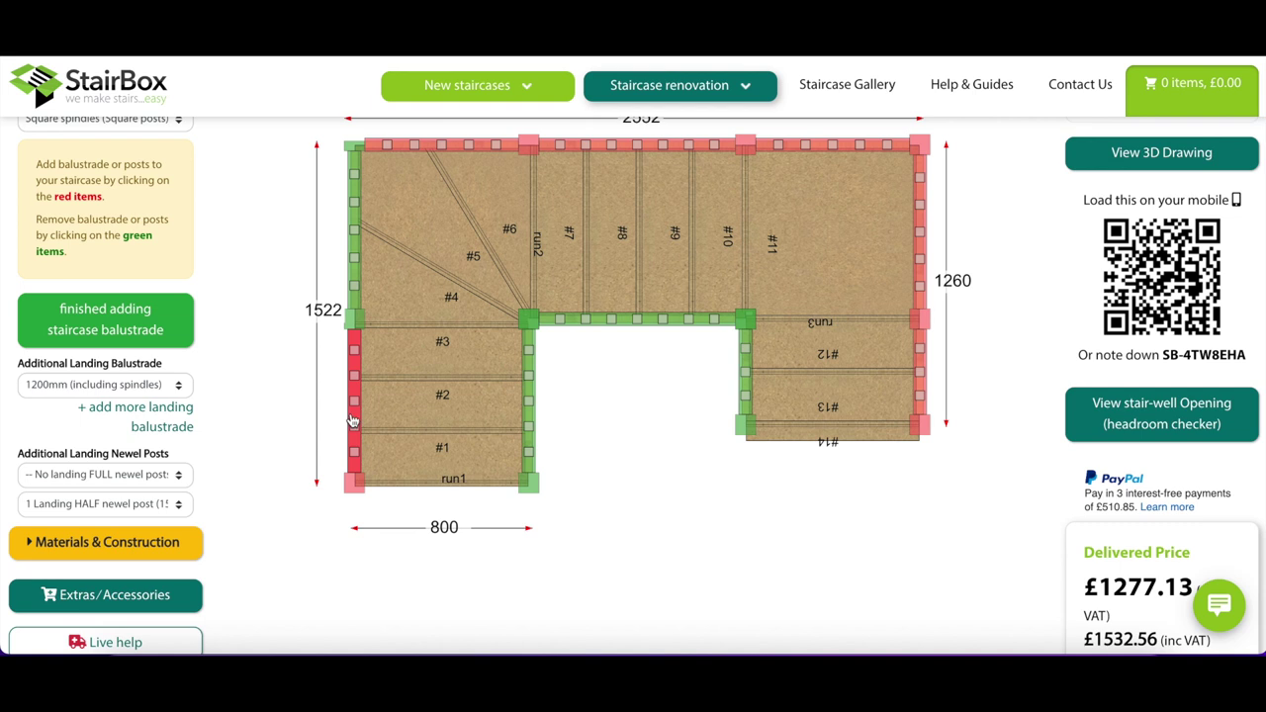
click(352, 422)
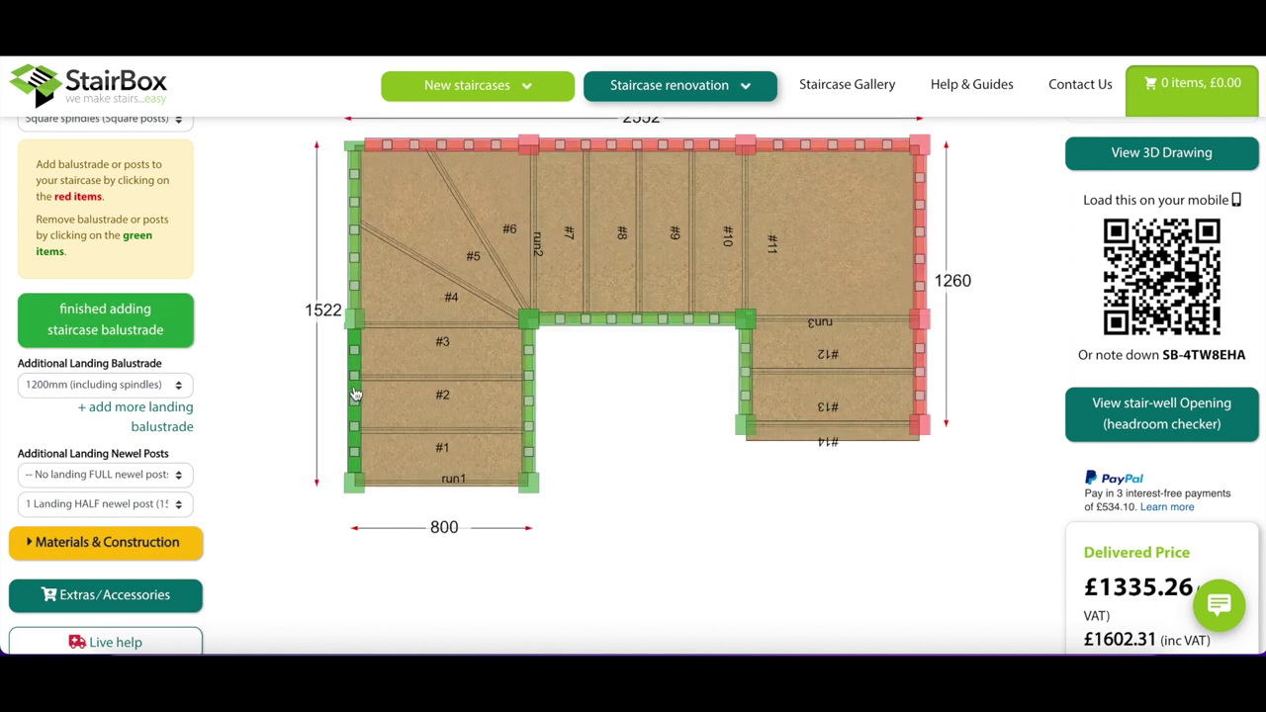
click(354, 393)
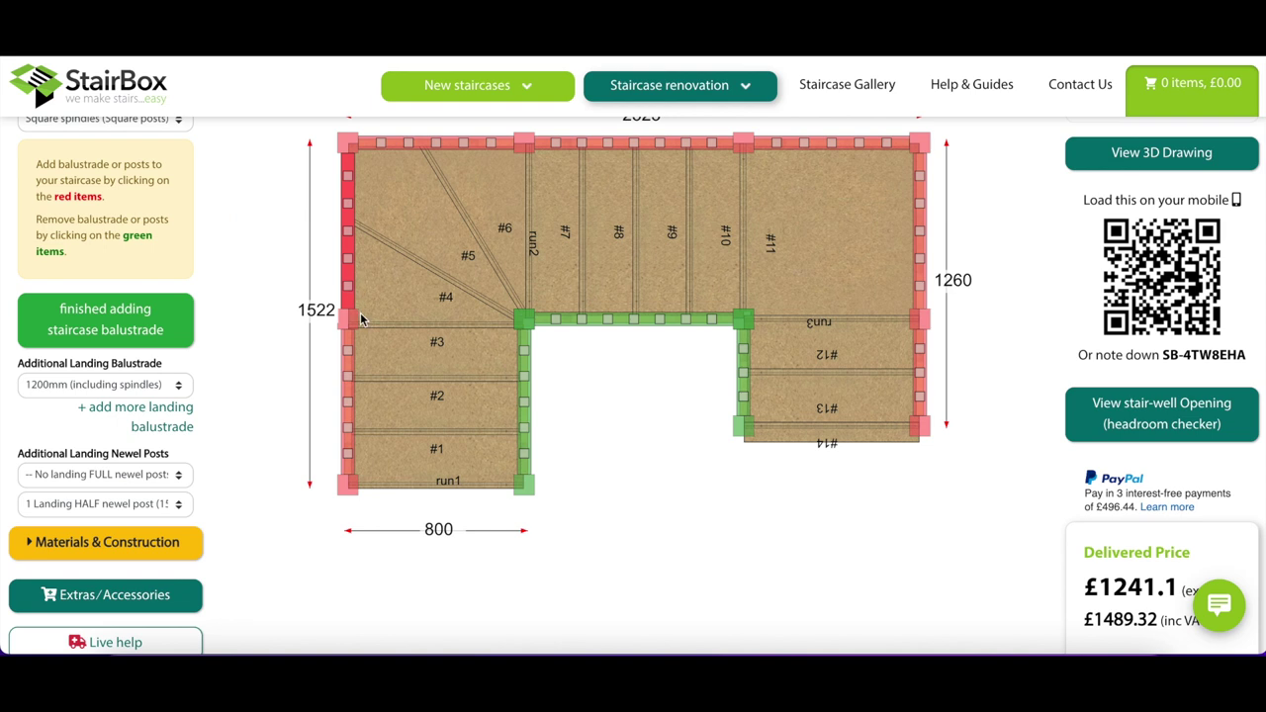
click(349, 486)
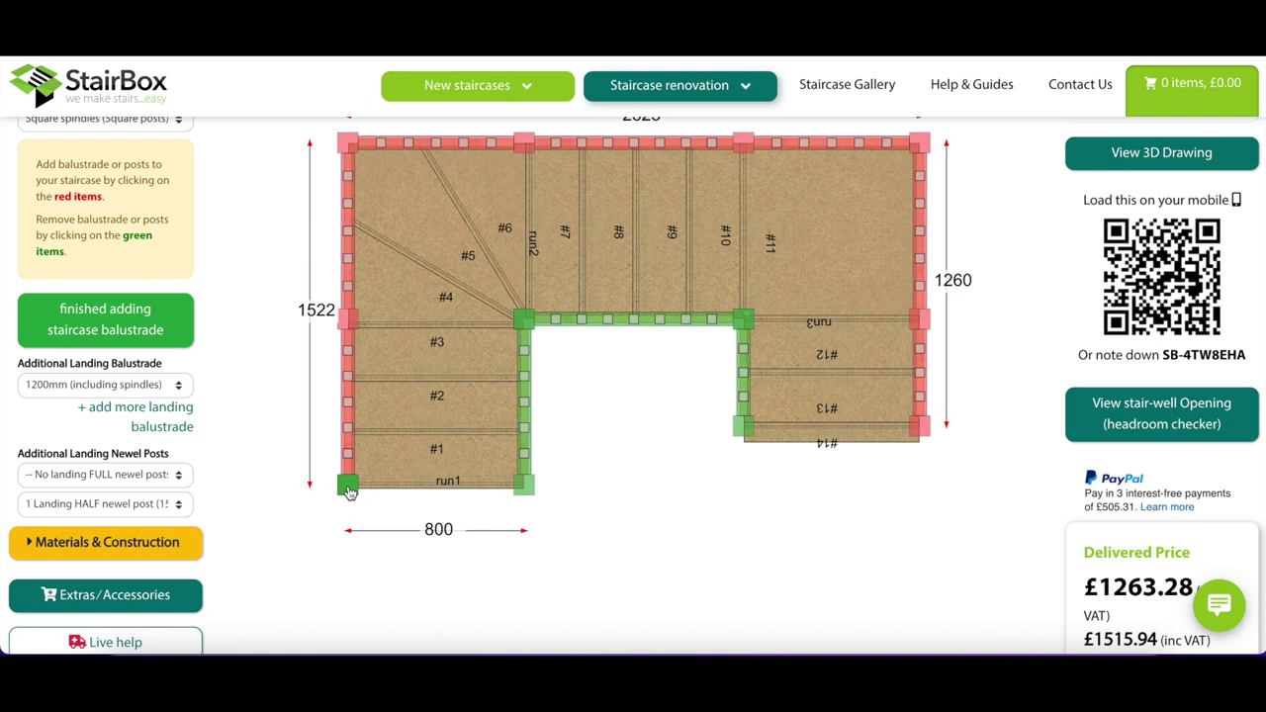
click(348, 487)
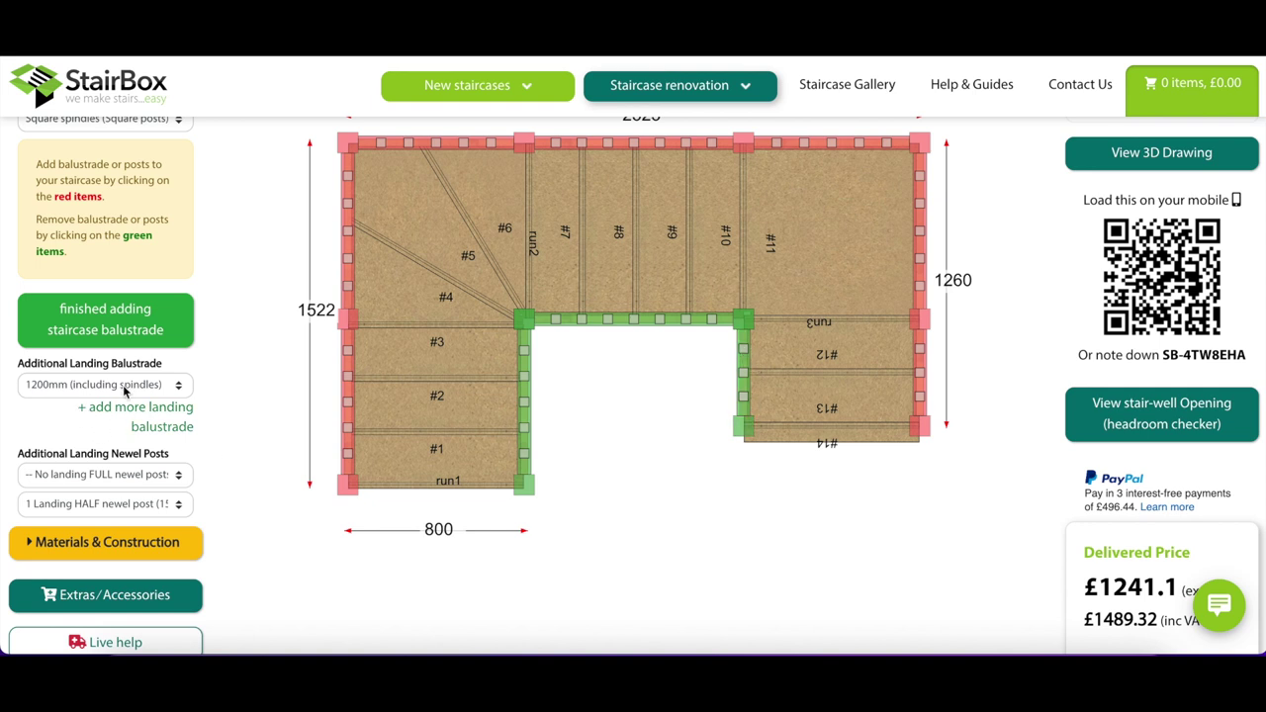
Try additional landing balustrade lengths of 2200mm, 500mm and 600mm, return to 1200mm, and finish altering the staircase balustrade
click(178, 388)
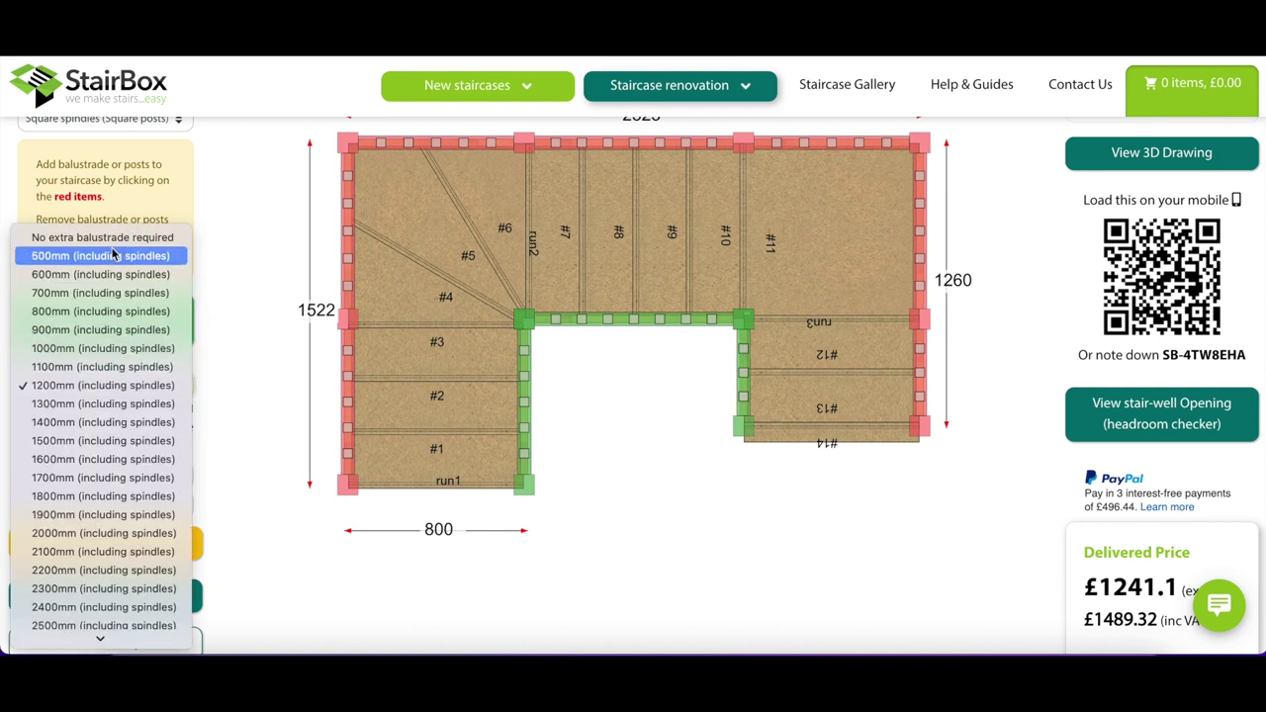
click(99, 570)
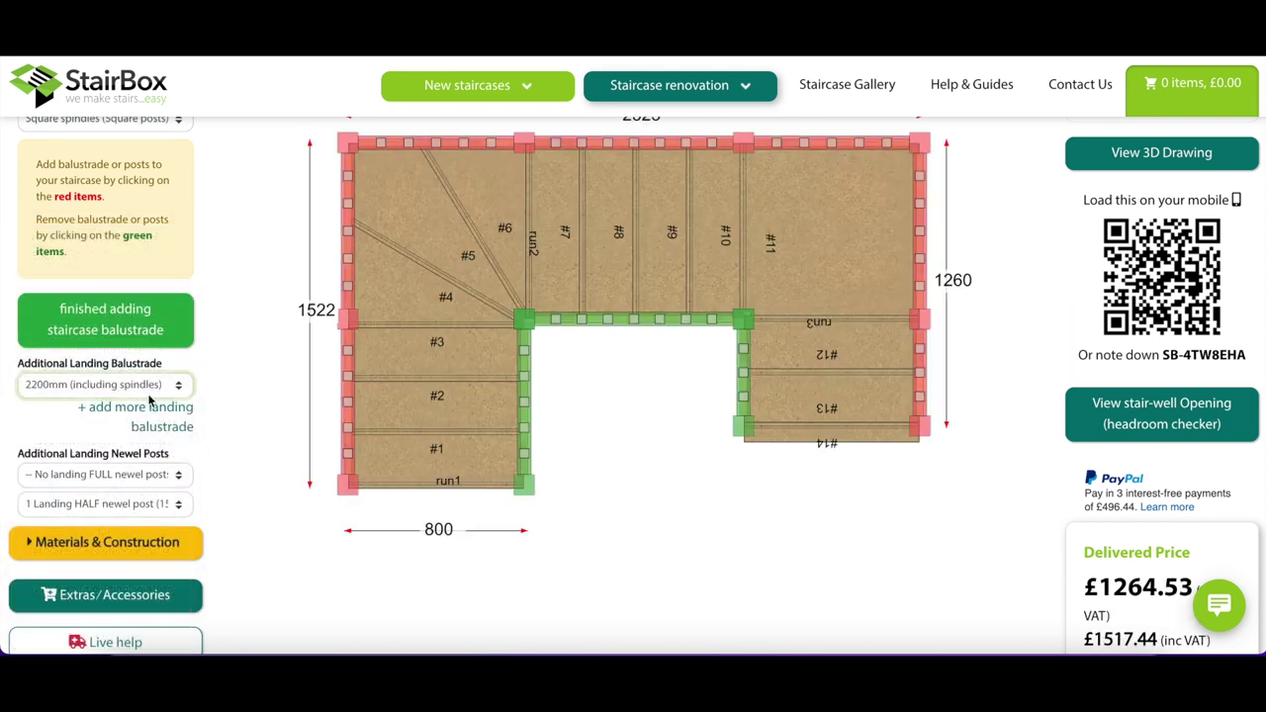
click(179, 387)
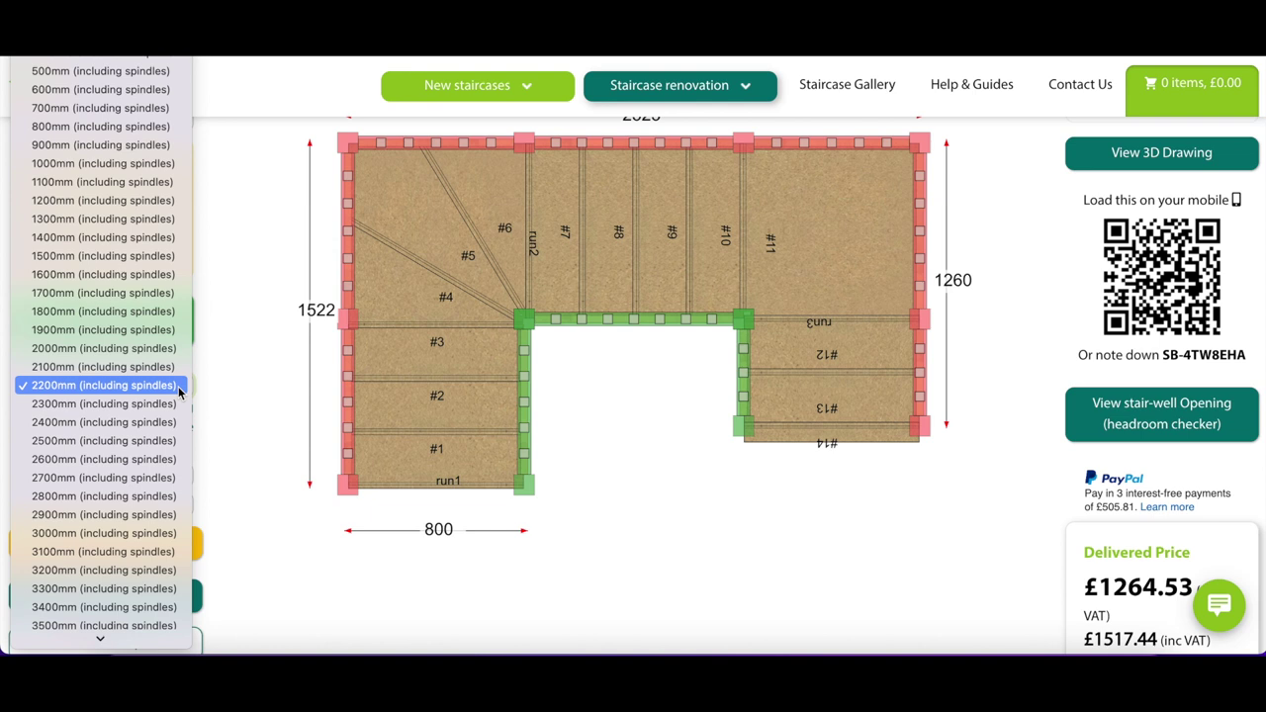
click(117, 71)
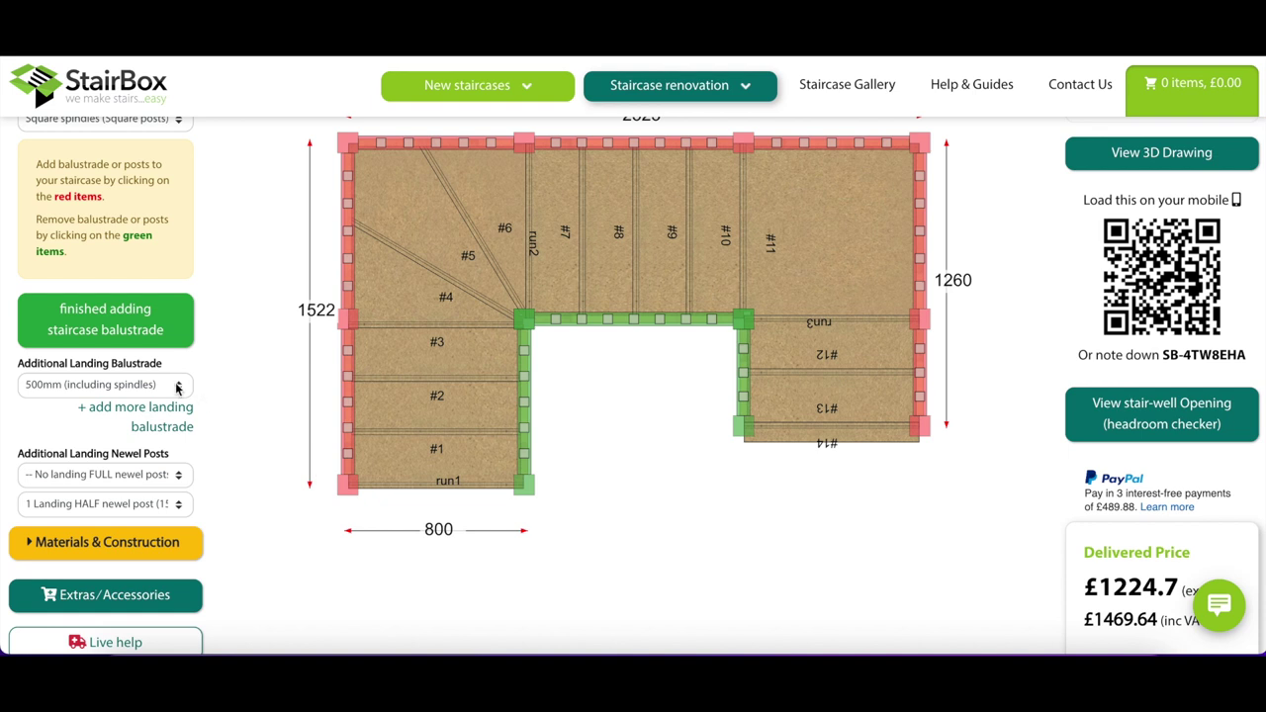
click(183, 390)
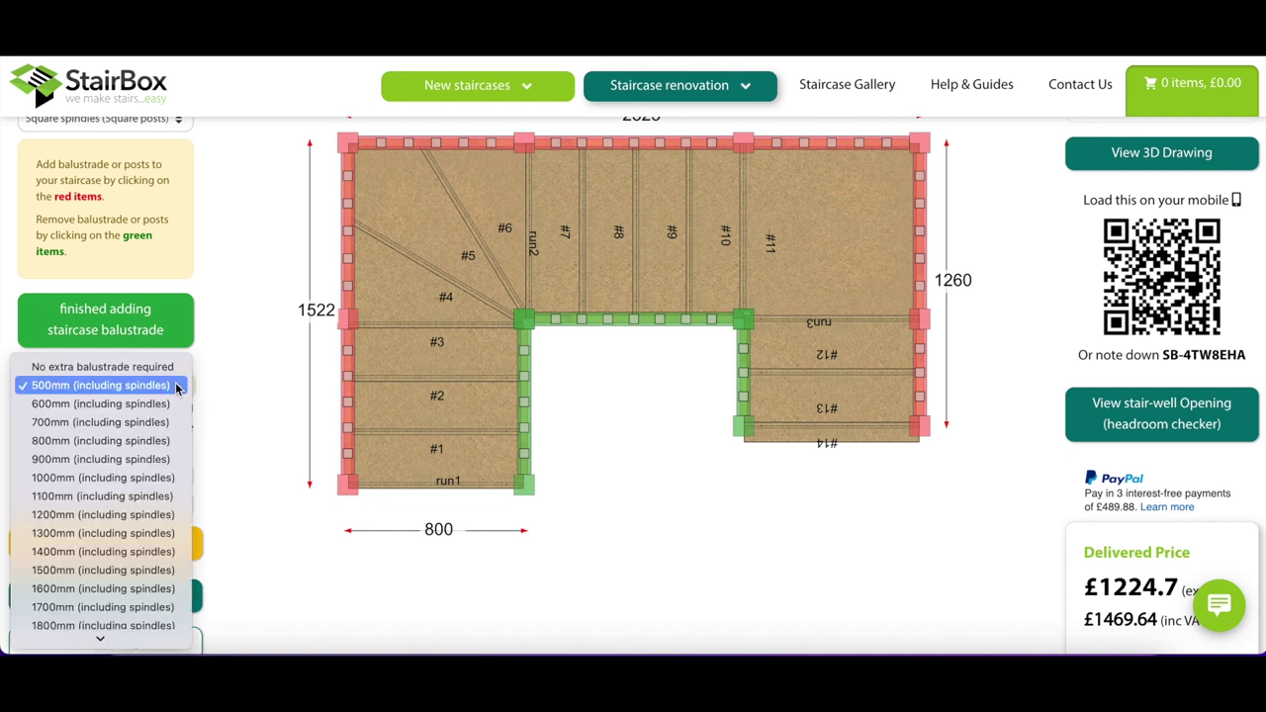
click(113, 408)
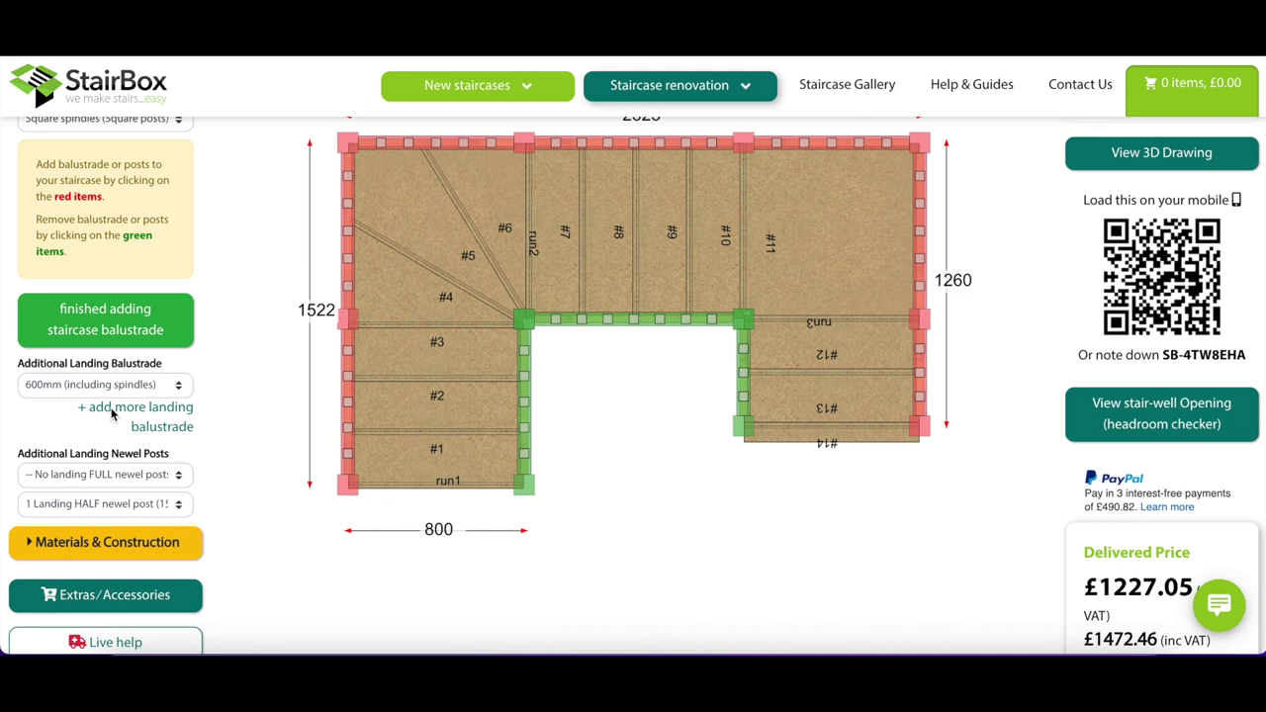
click(180, 387)
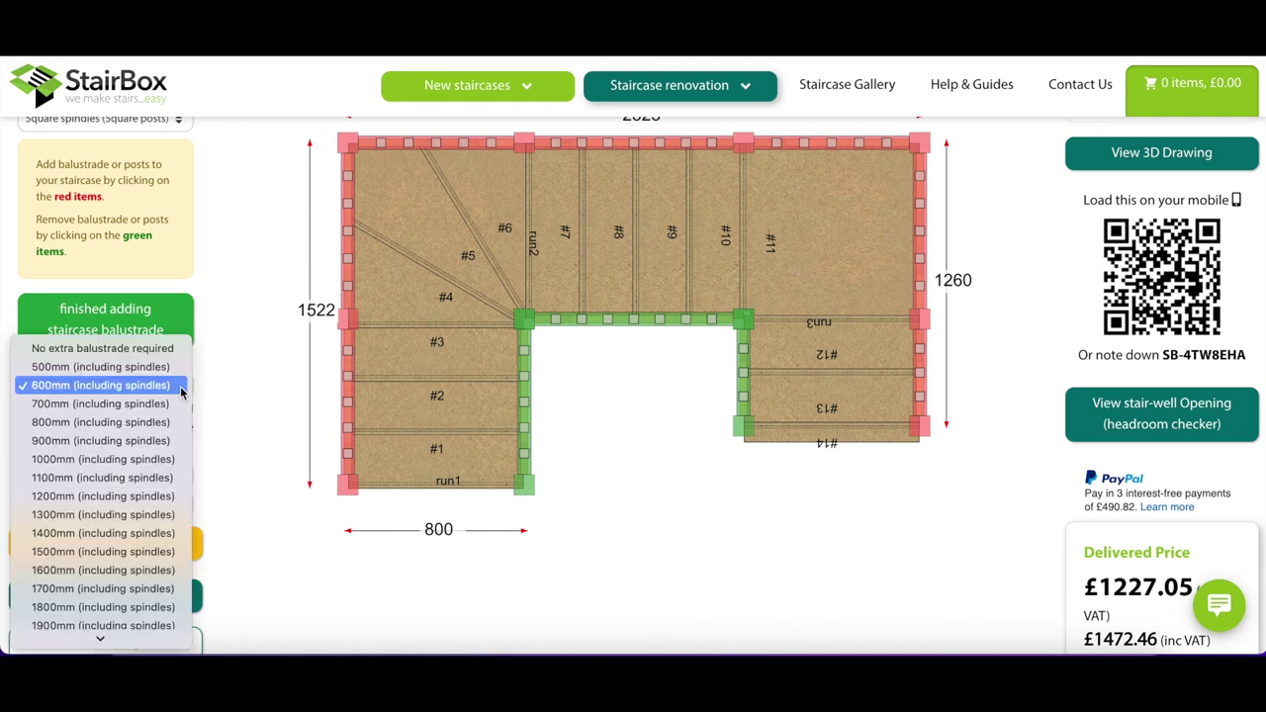
click(65, 498)
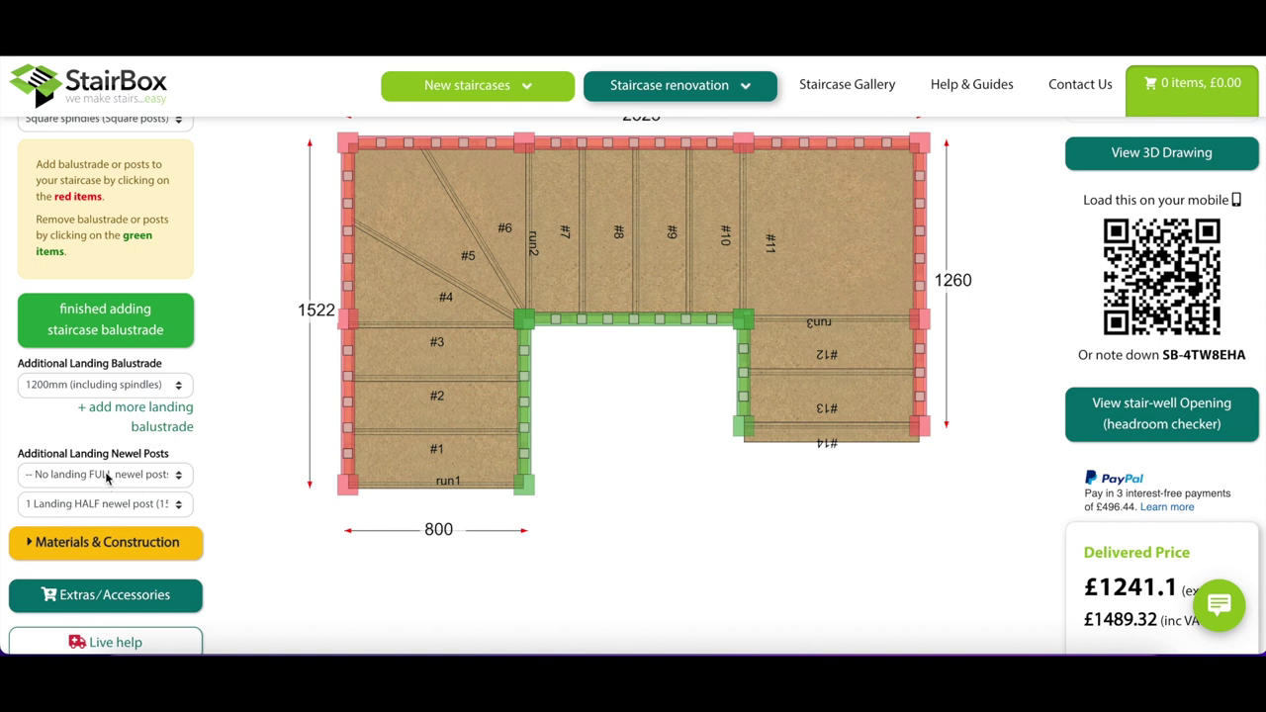
click(111, 324)
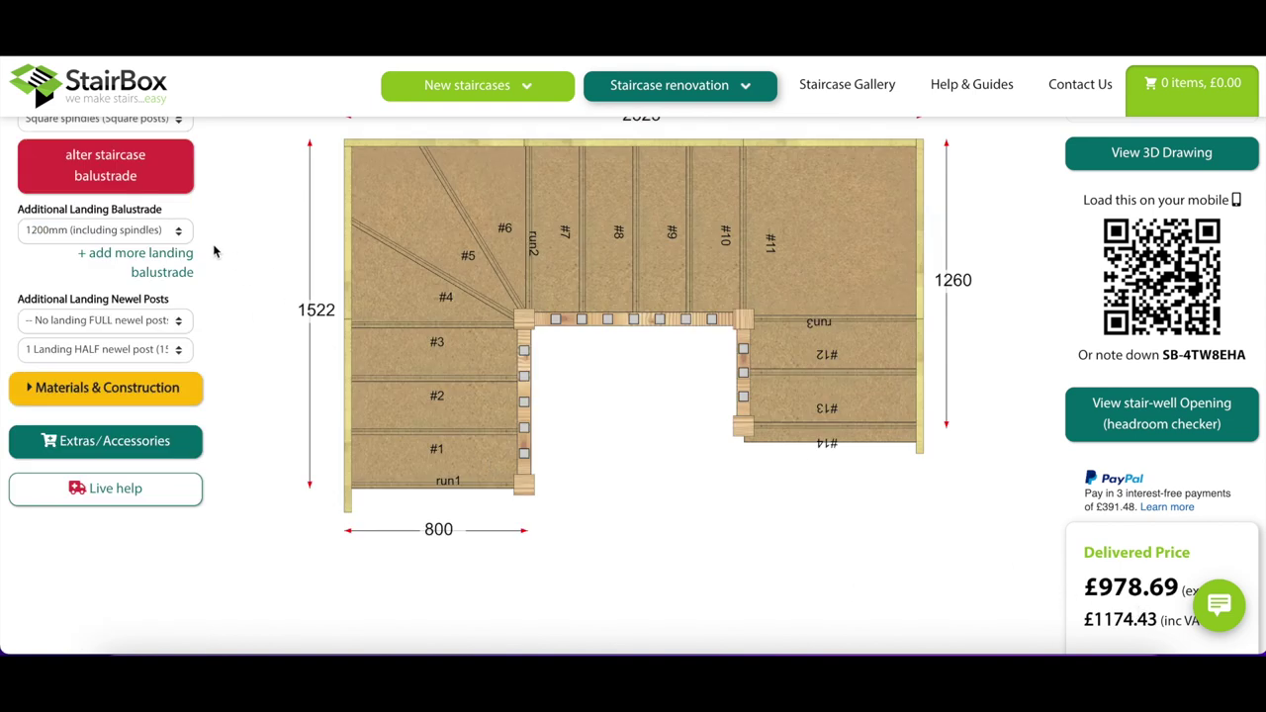
Open the Materials & Construction settings and view the pictured explanation of the Assembled and Kit Form options
click(144, 393)
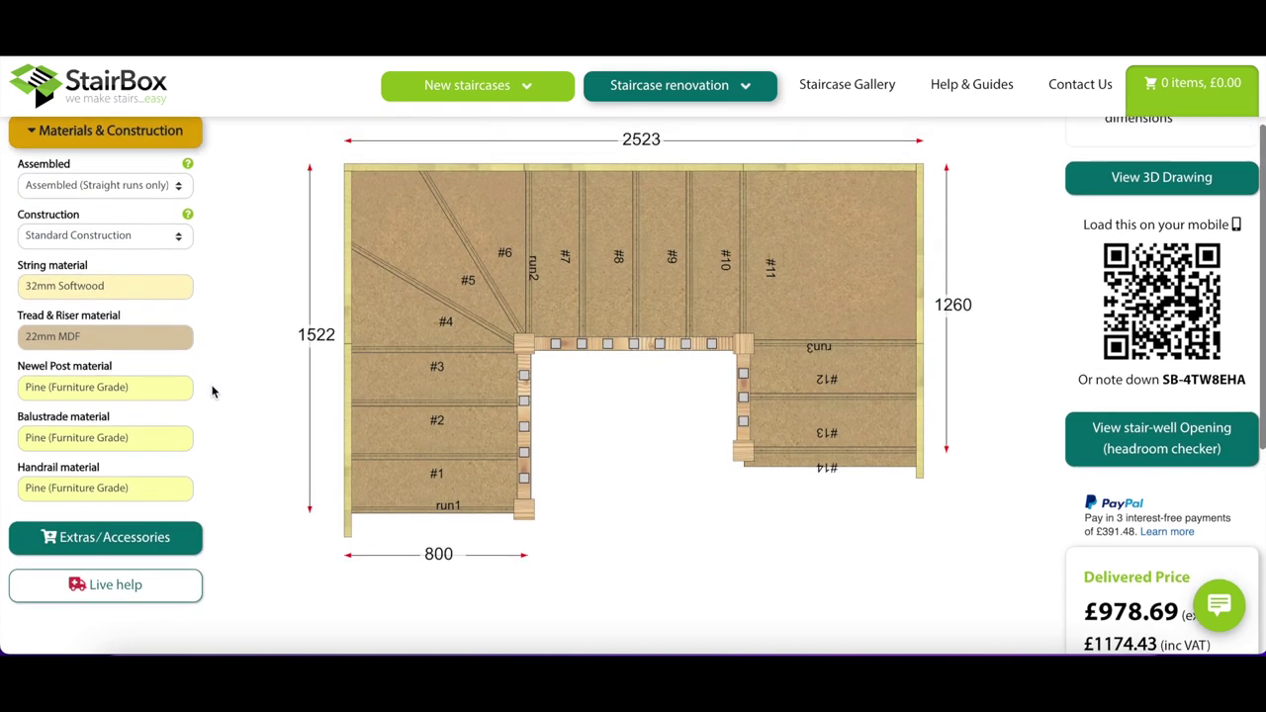
click(180, 187)
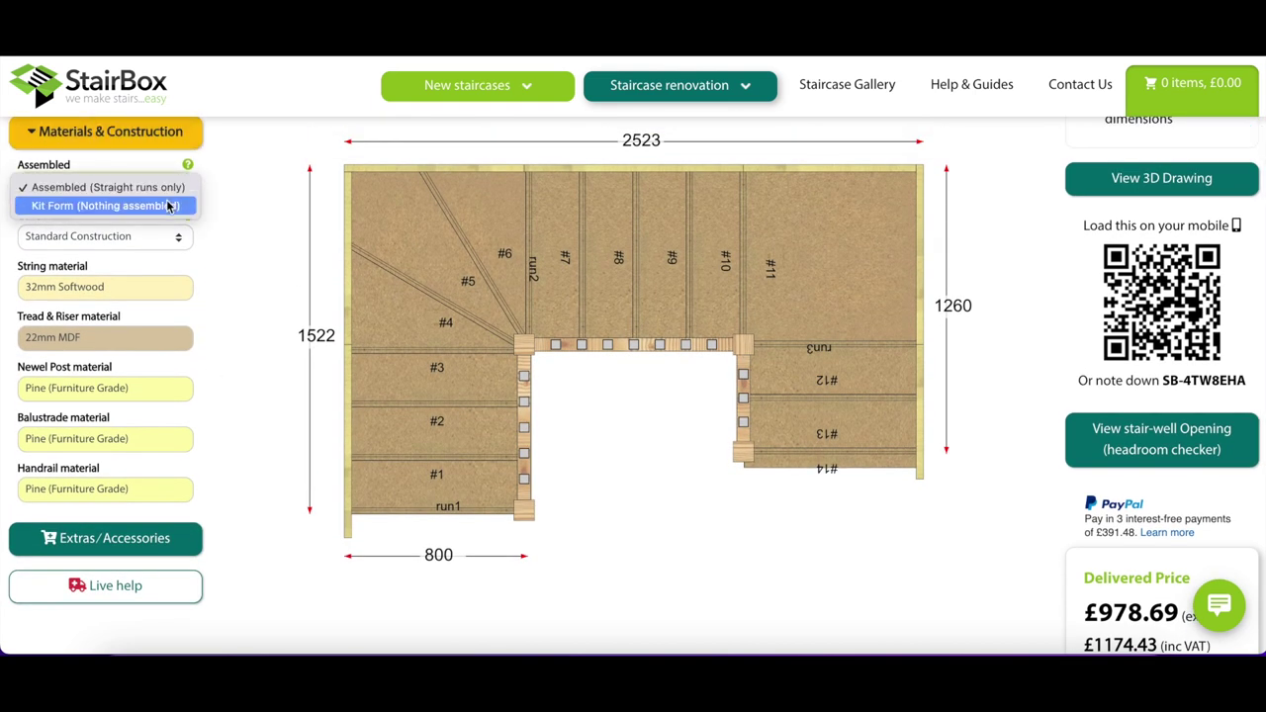
click(184, 181)
click(187, 165)
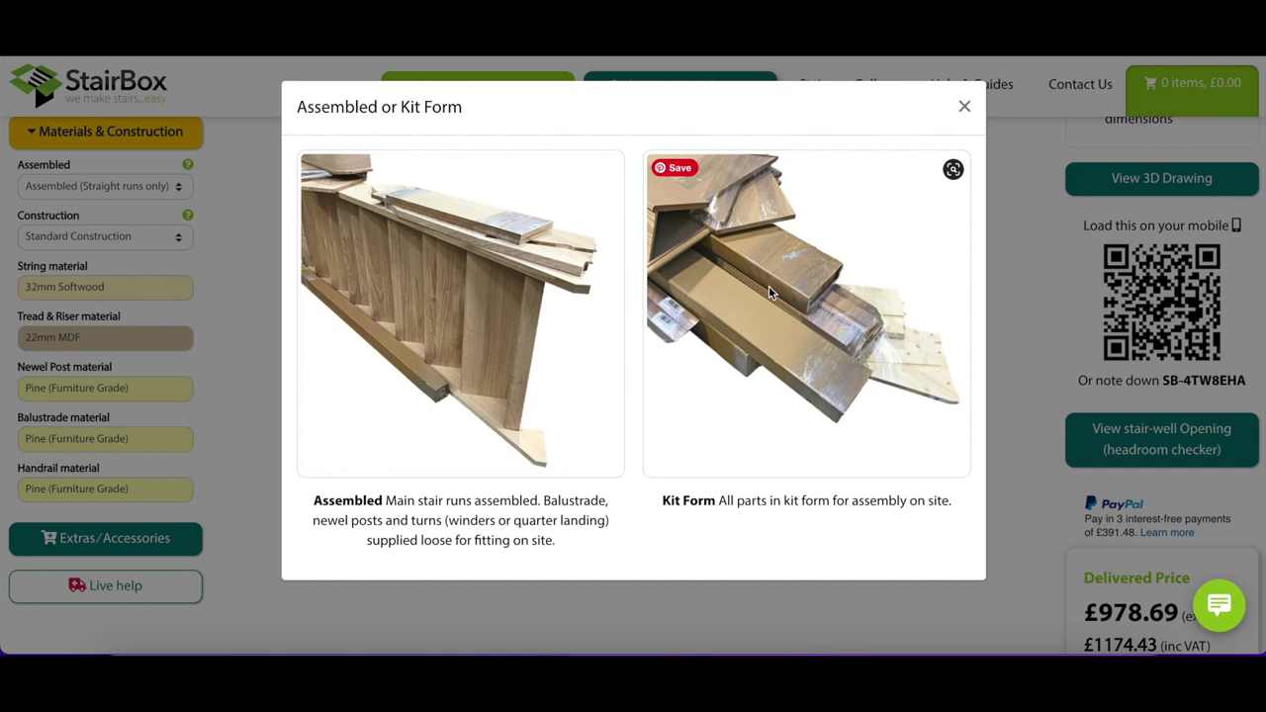
click(964, 106)
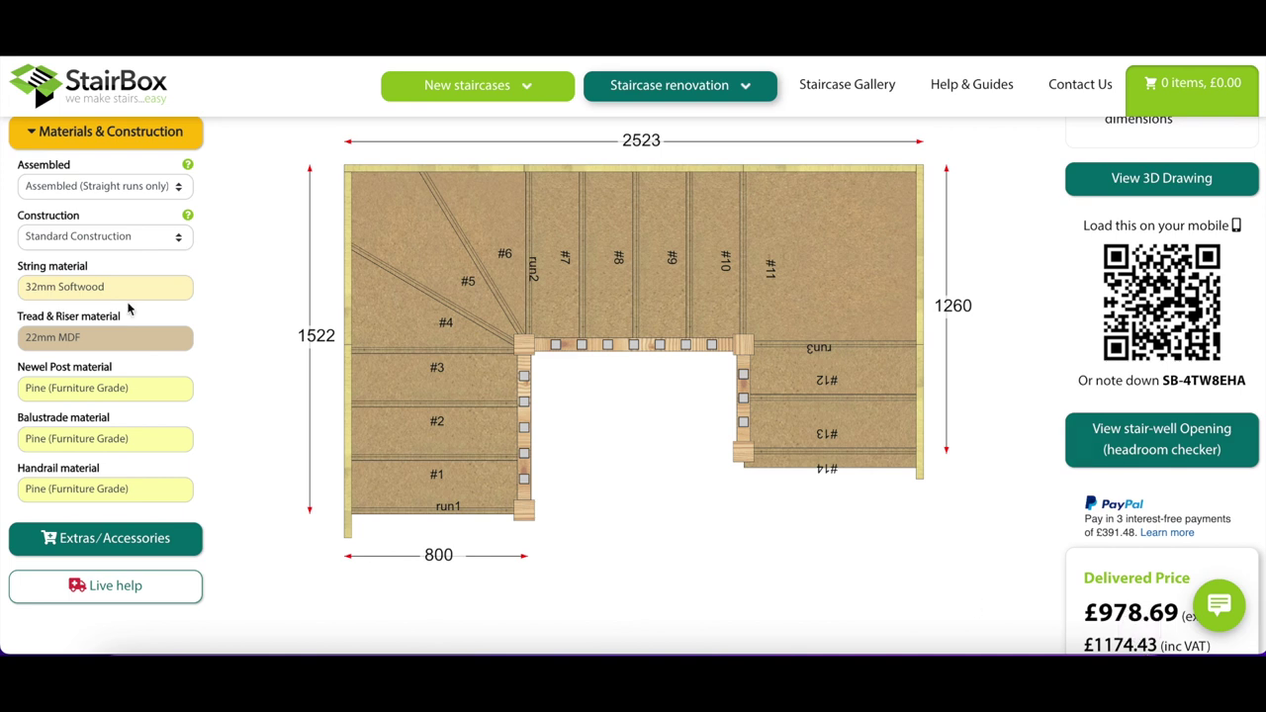
Try Kit Form (Nothing assembled) as the assembly option and return it to Assembled (Straight runs only)
click(178, 188)
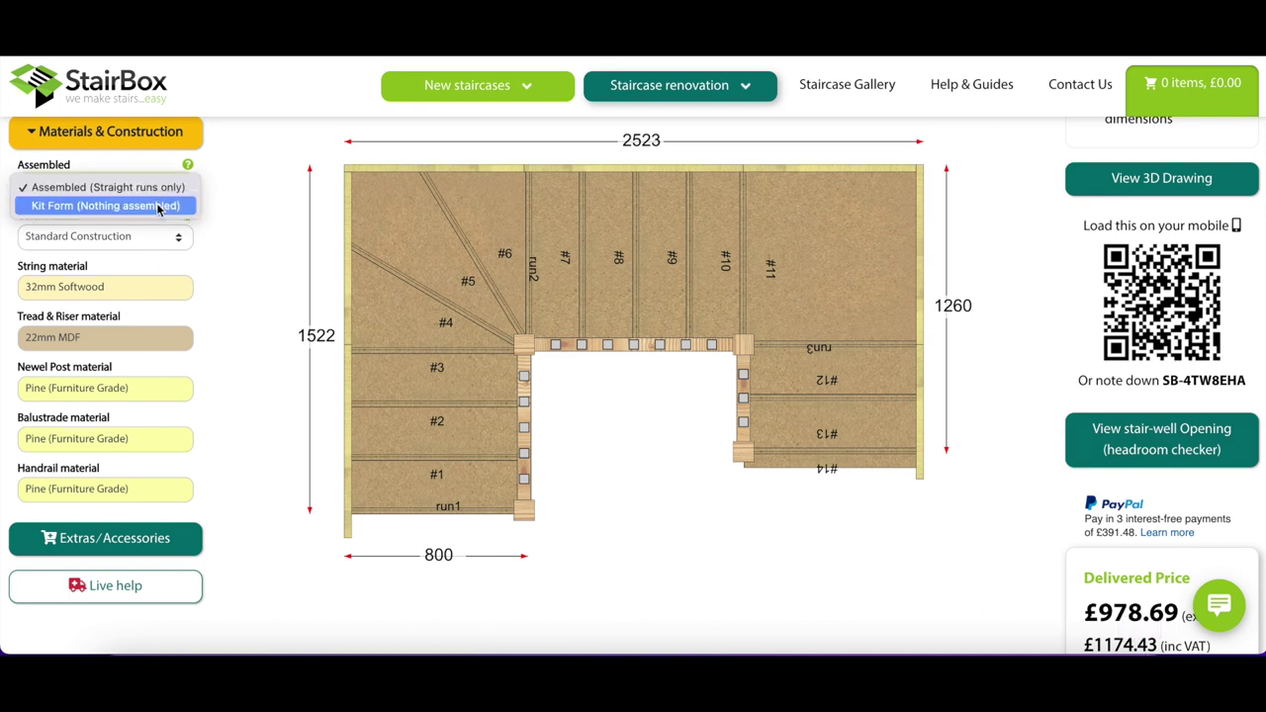
click(158, 206)
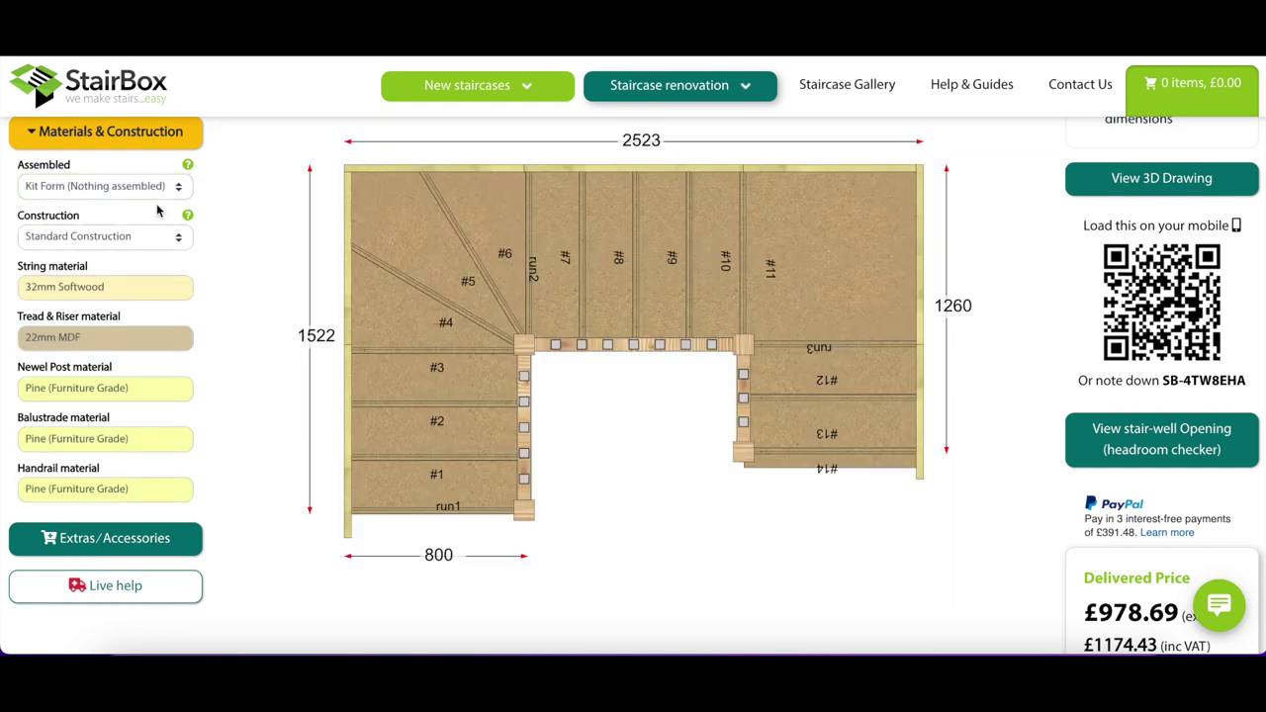
click(171, 194)
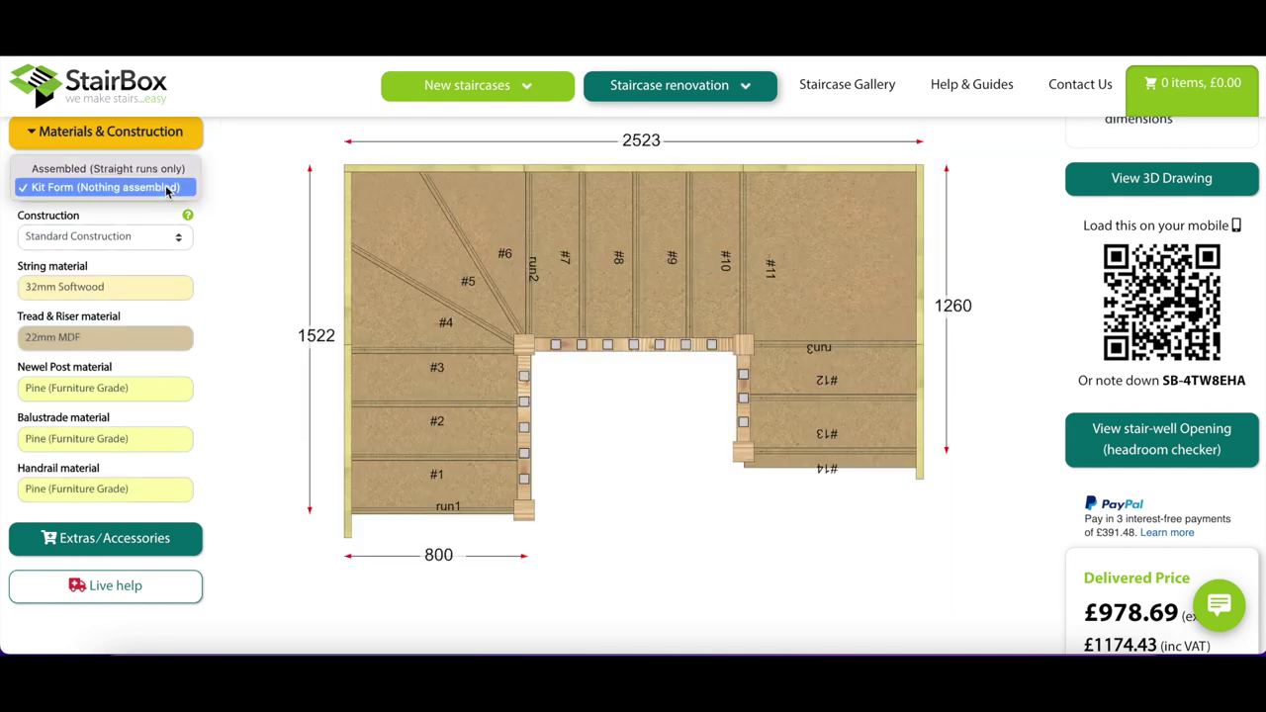
click(140, 172)
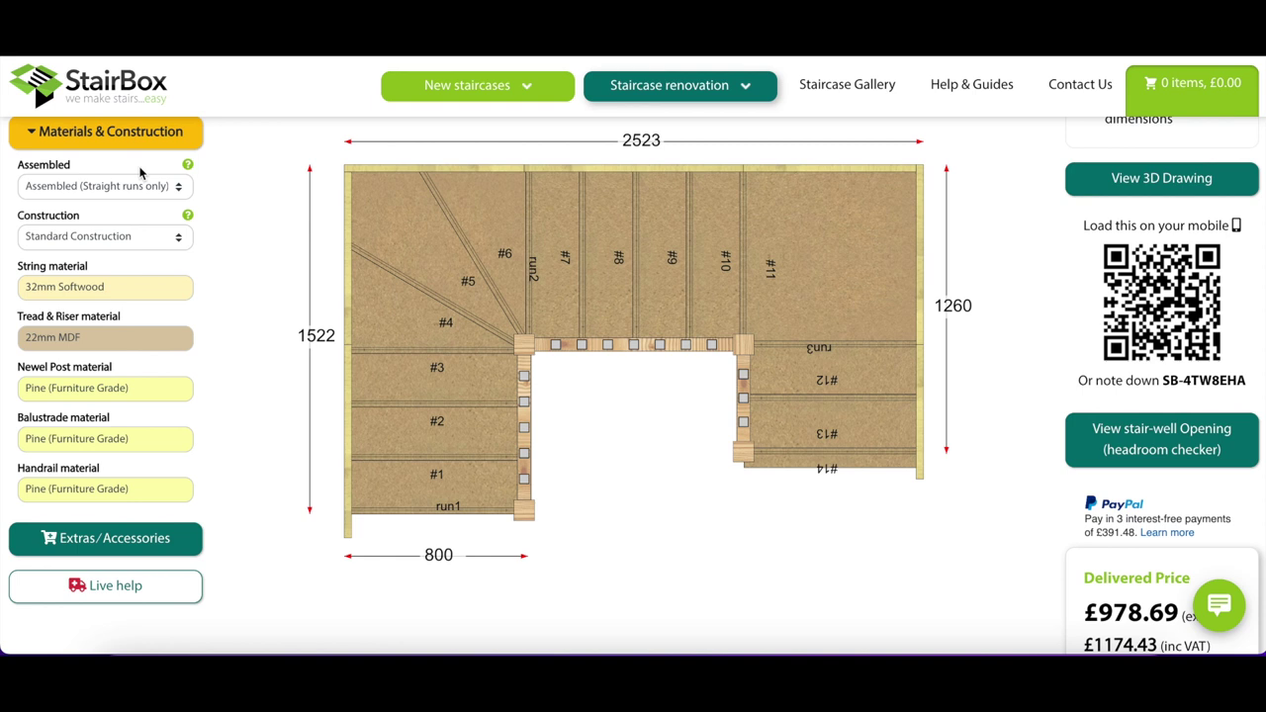
Review the available construction types and their pictures, keeping Standard Construction
click(151, 243)
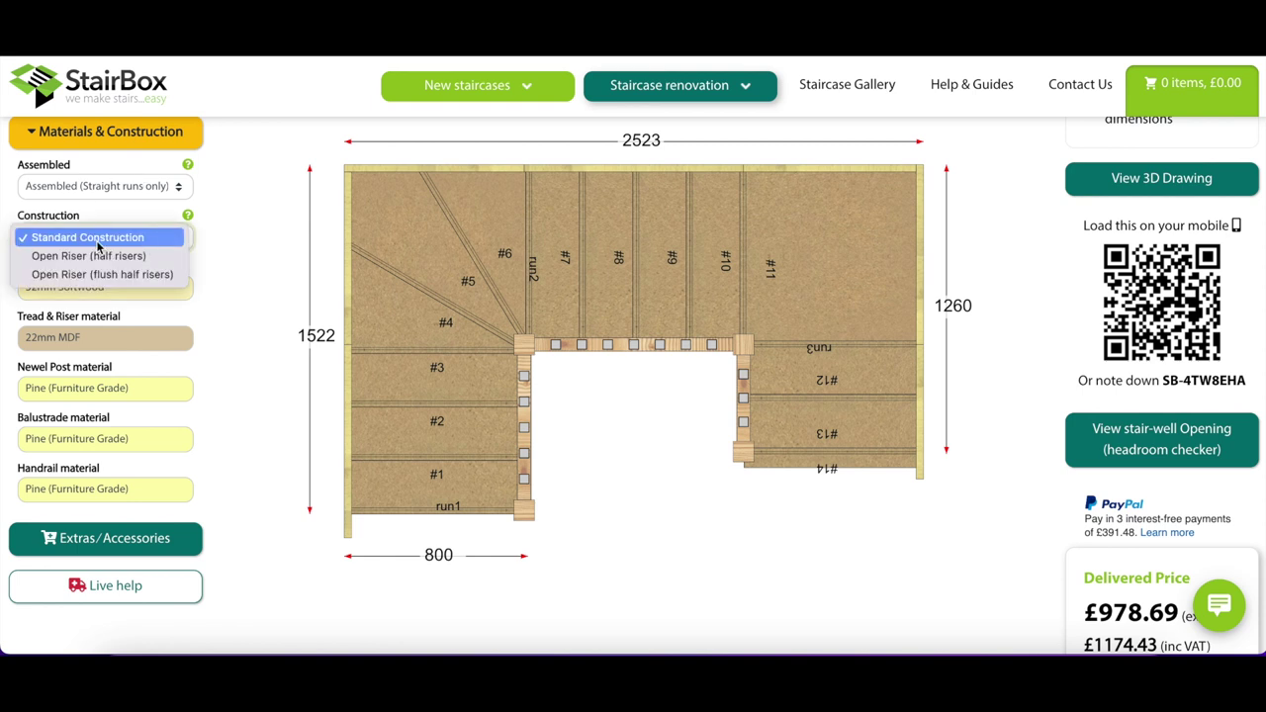
click(188, 217)
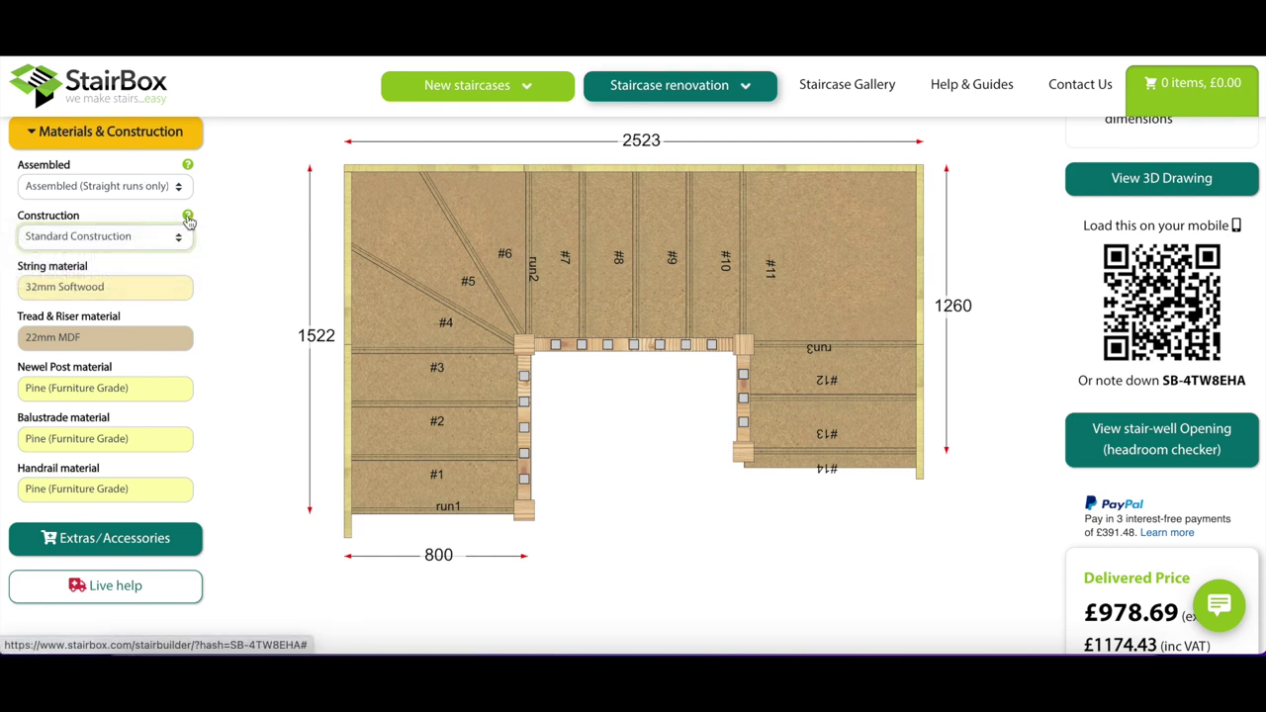
click(188, 218)
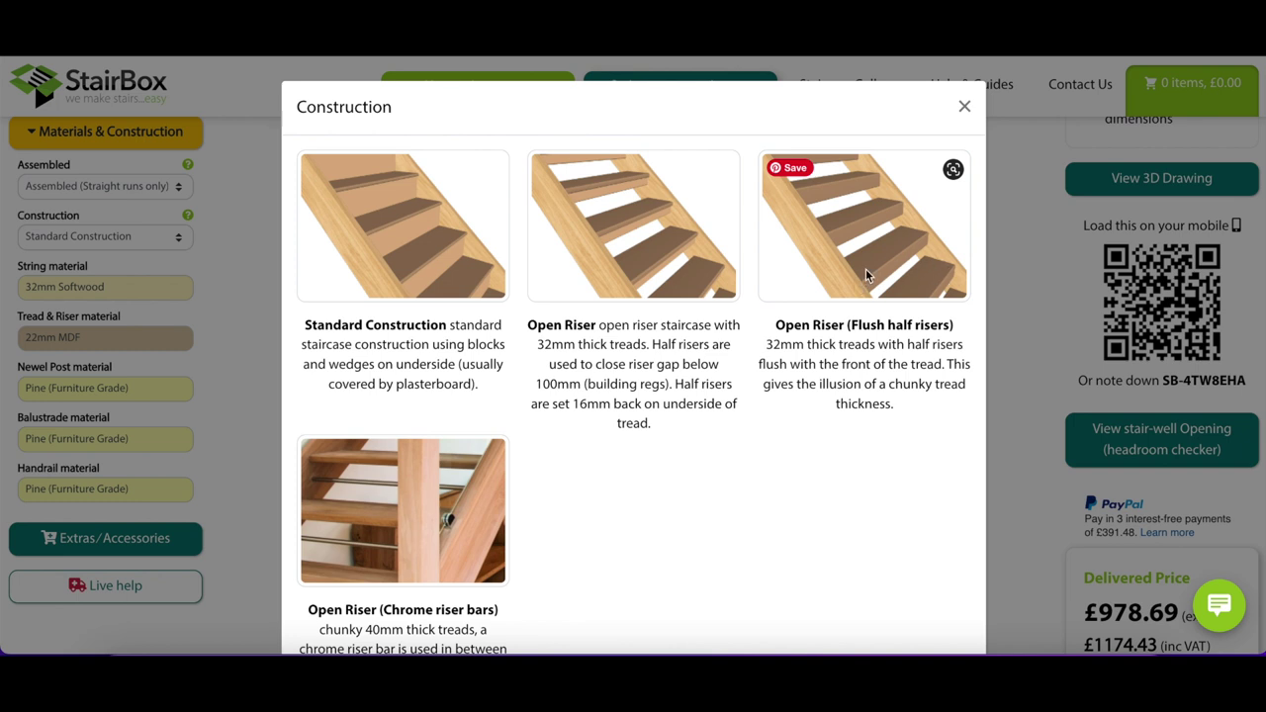
click(964, 105)
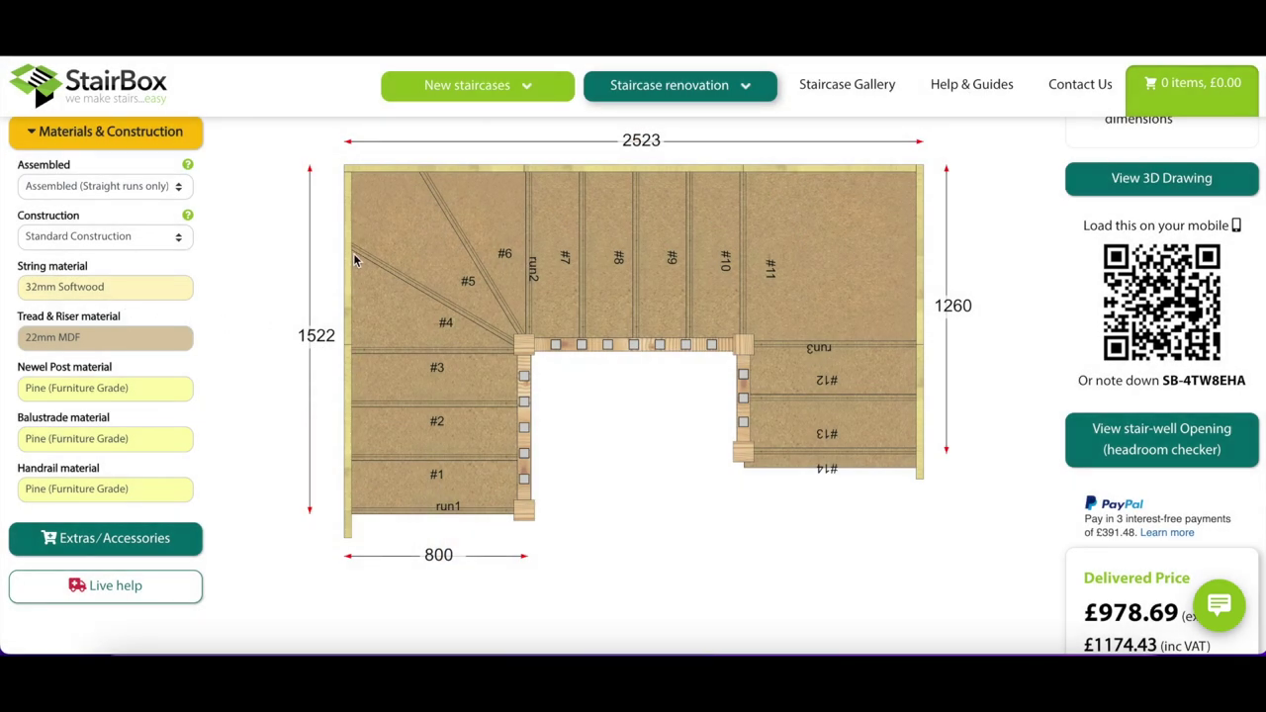
Try 32mm Pine (Furniture Grade) as the string material and return it to 32mm Softwood
click(136, 293)
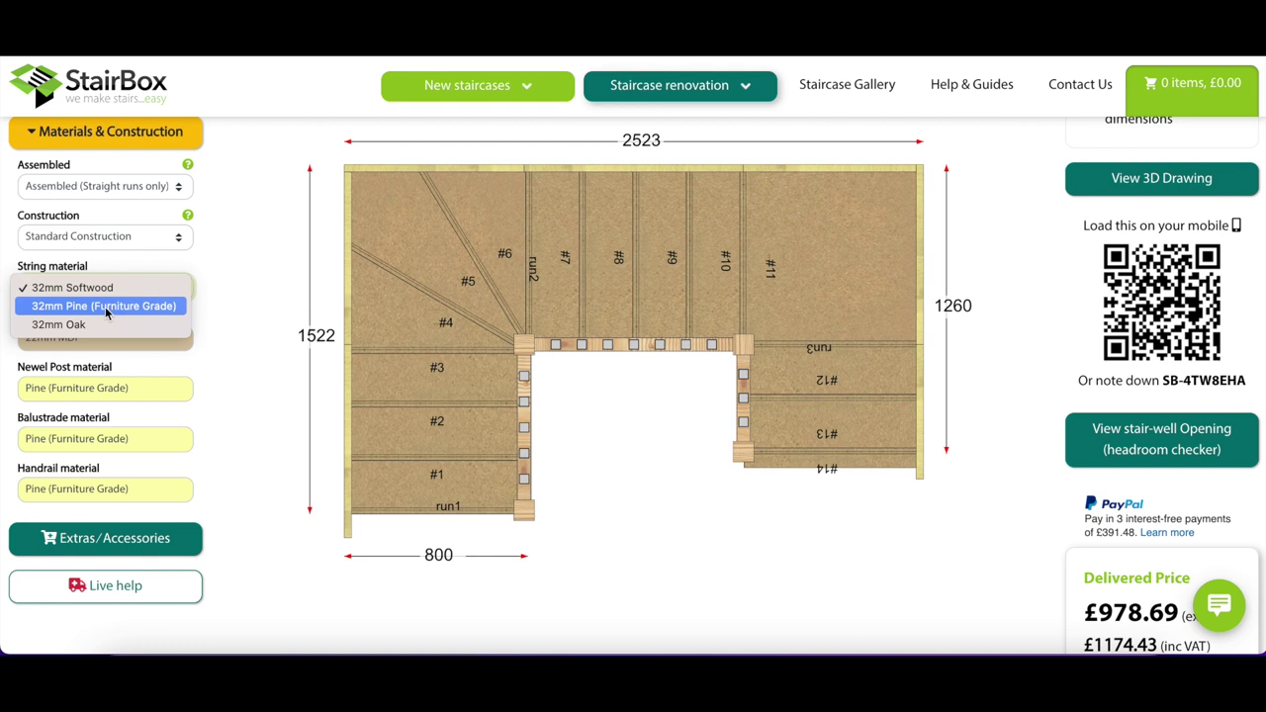
click(106, 306)
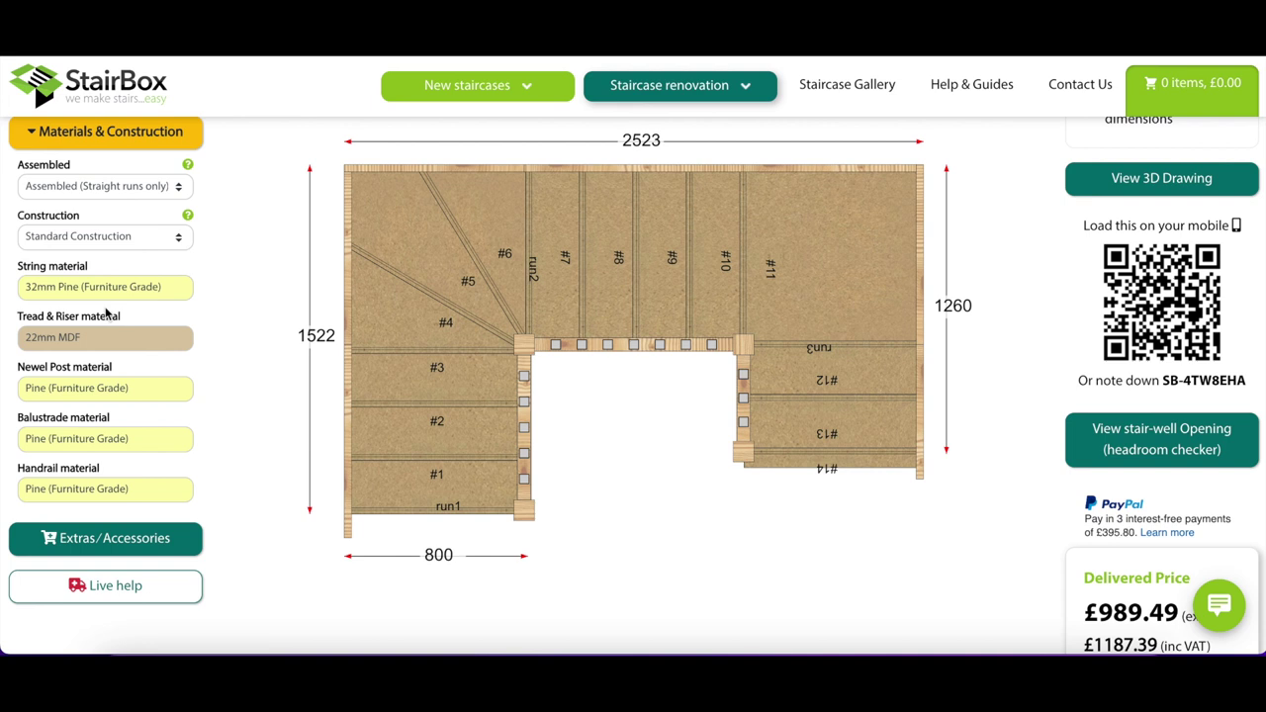
click(134, 288)
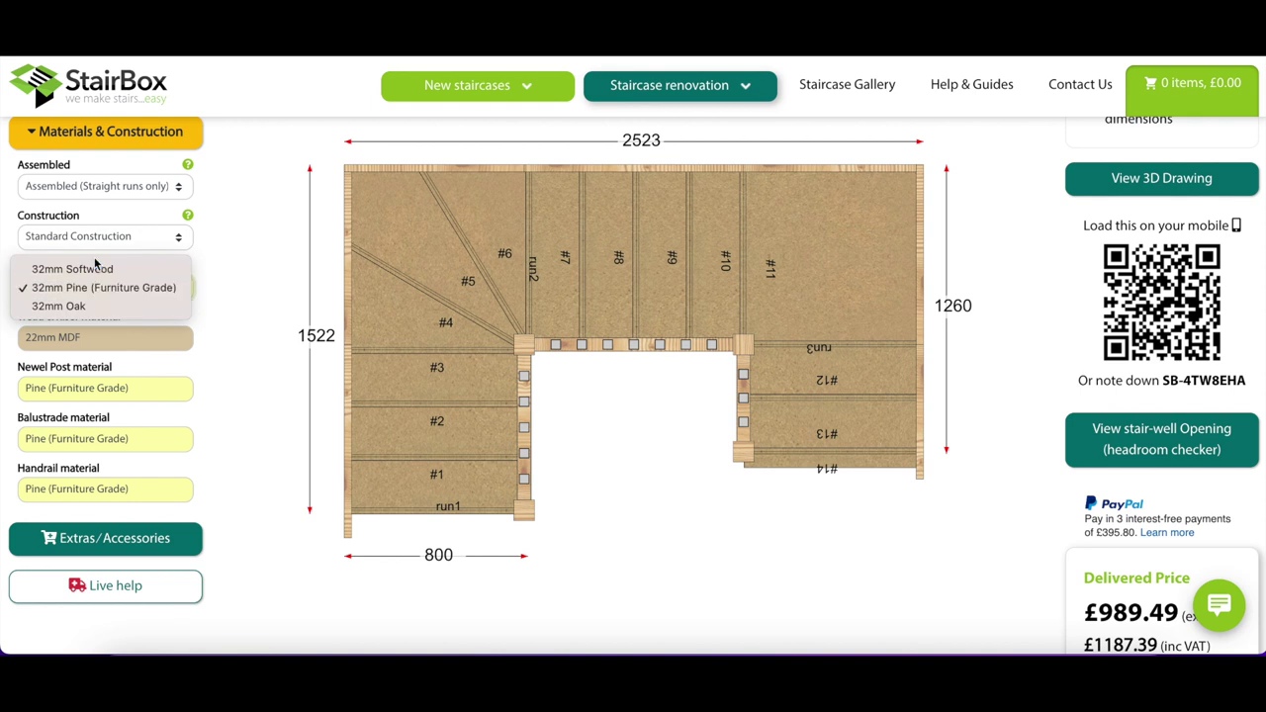
click(96, 275)
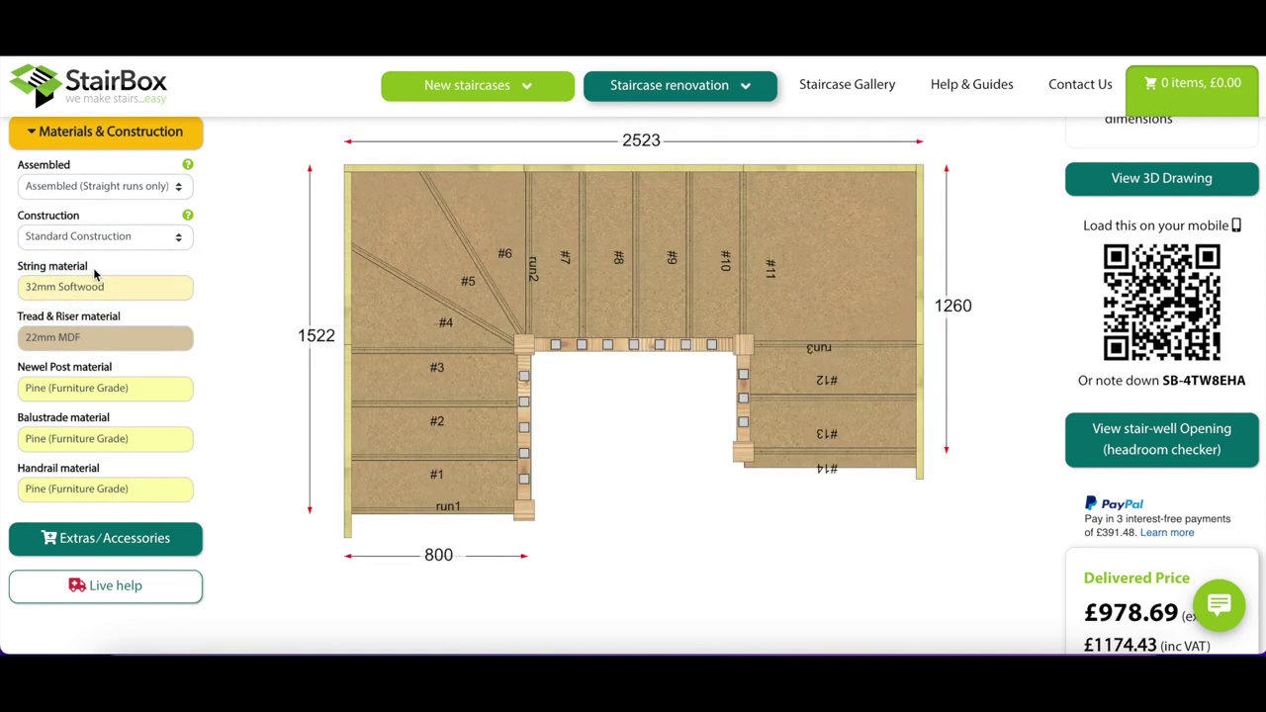
Try 32mm Softwood treads (MDF Risers) as the tread and riser material and return it to 22mm MDF
click(110, 341)
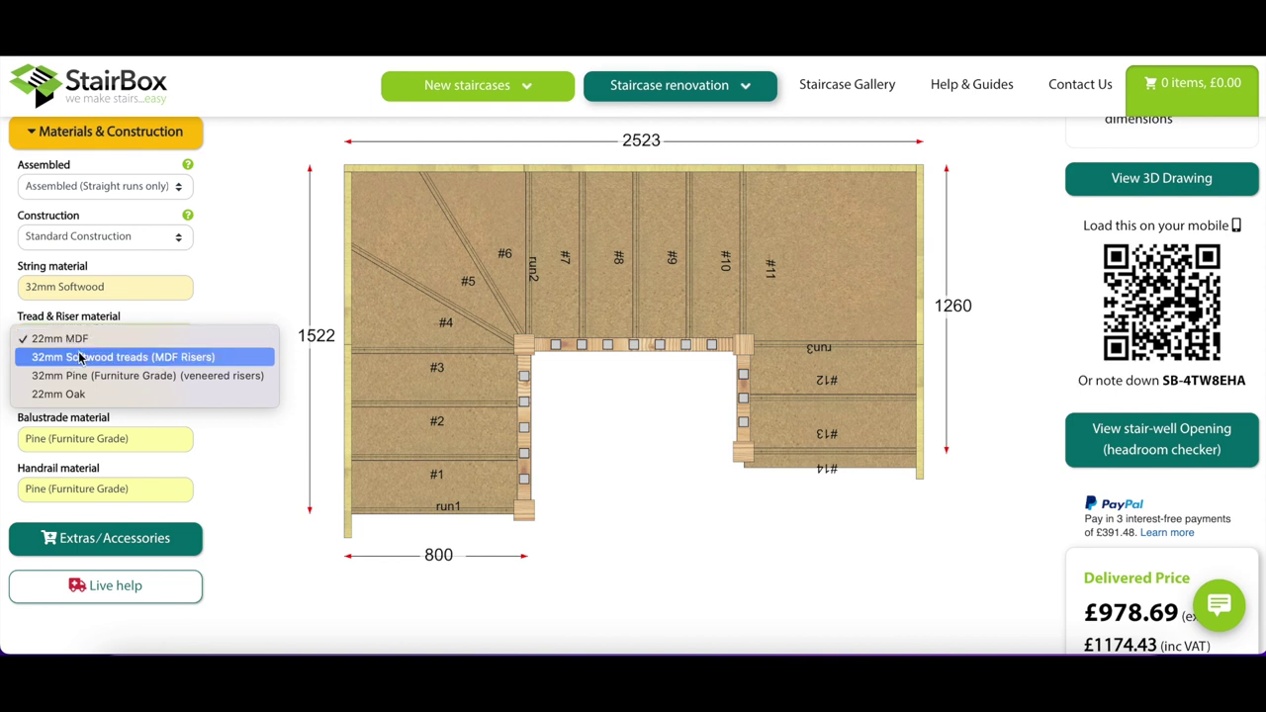
click(80, 358)
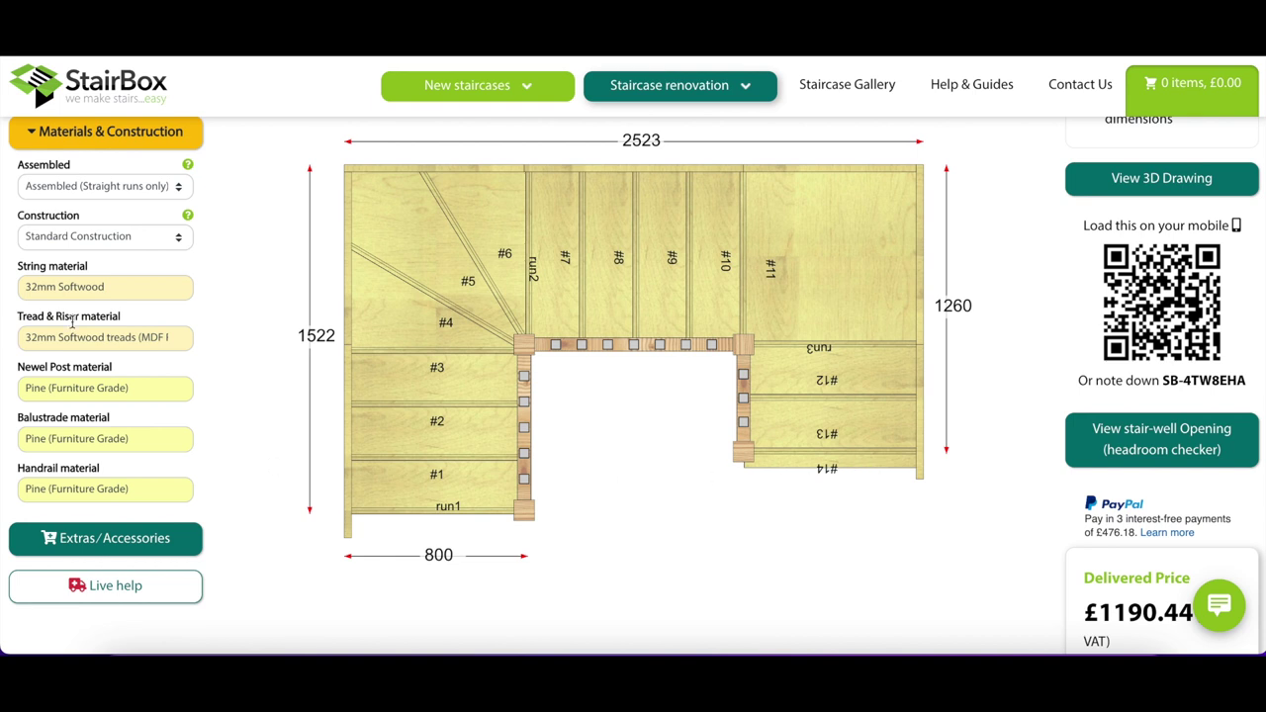
click(104, 338)
click(59, 319)
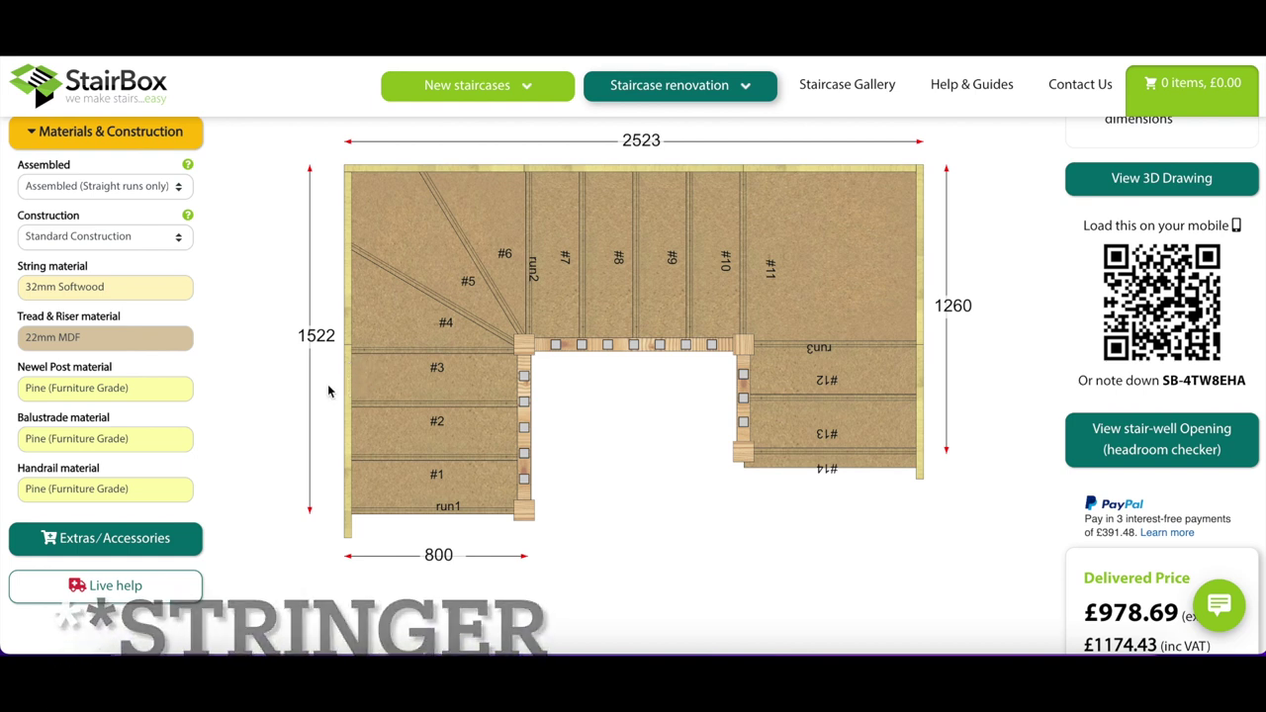
Check the available newel post materials, keeping Pine (Furniture Grade), and look over the remaining material settings
click(102, 395)
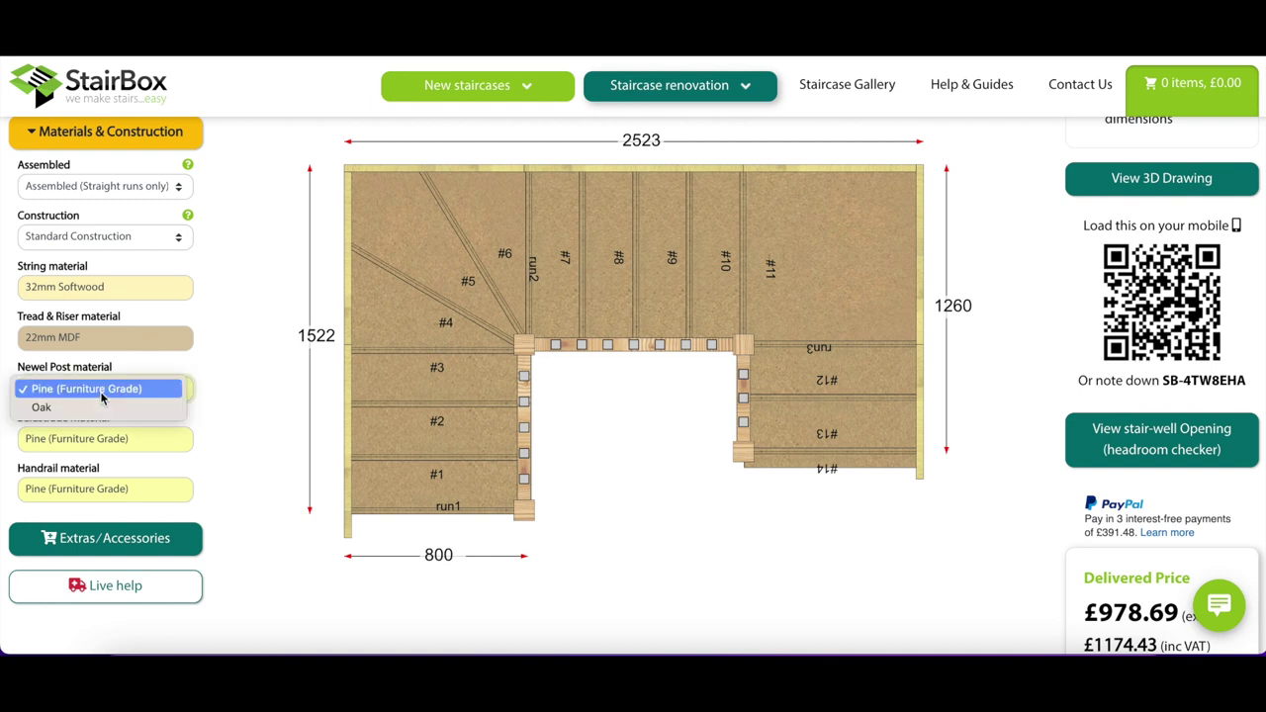
click(231, 398)
scroll(233, 401, down, 1)
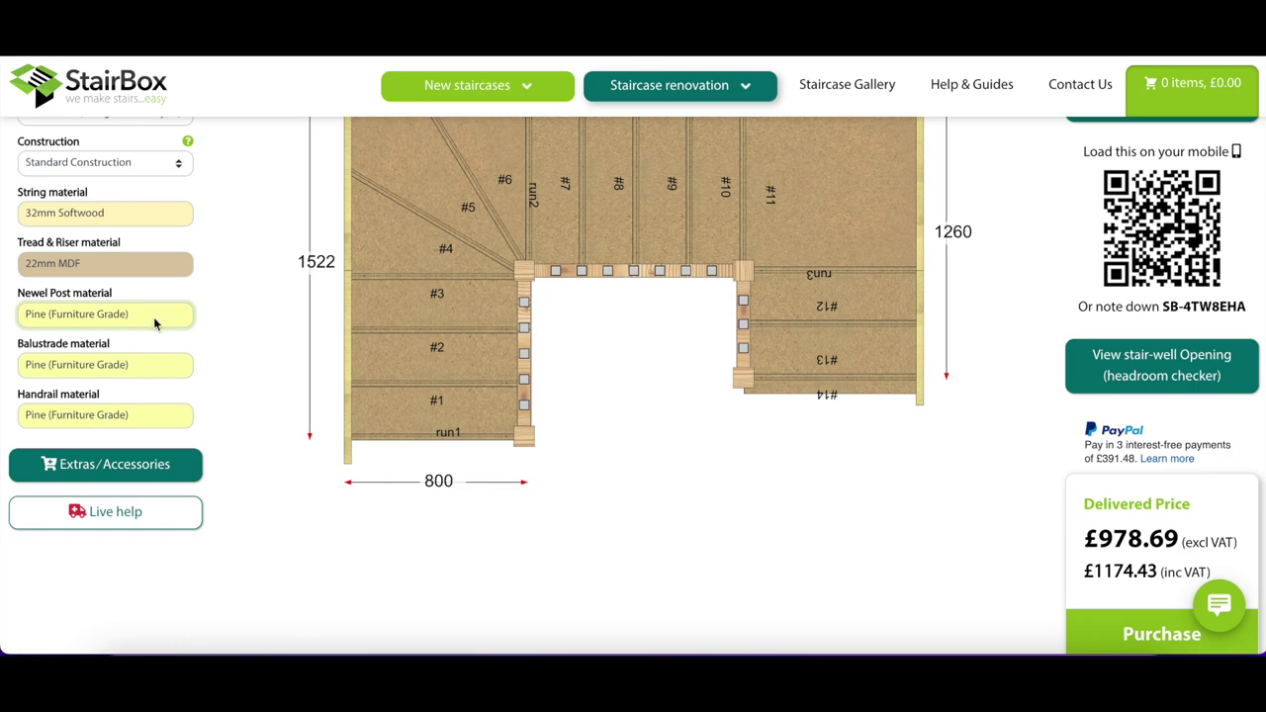
scroll(188, 415, up, 1)
Browse the optional extras and accessories for the staircase from Landing Nosing to Tubes of PU Glue, and close the list without adding any
click(112, 495)
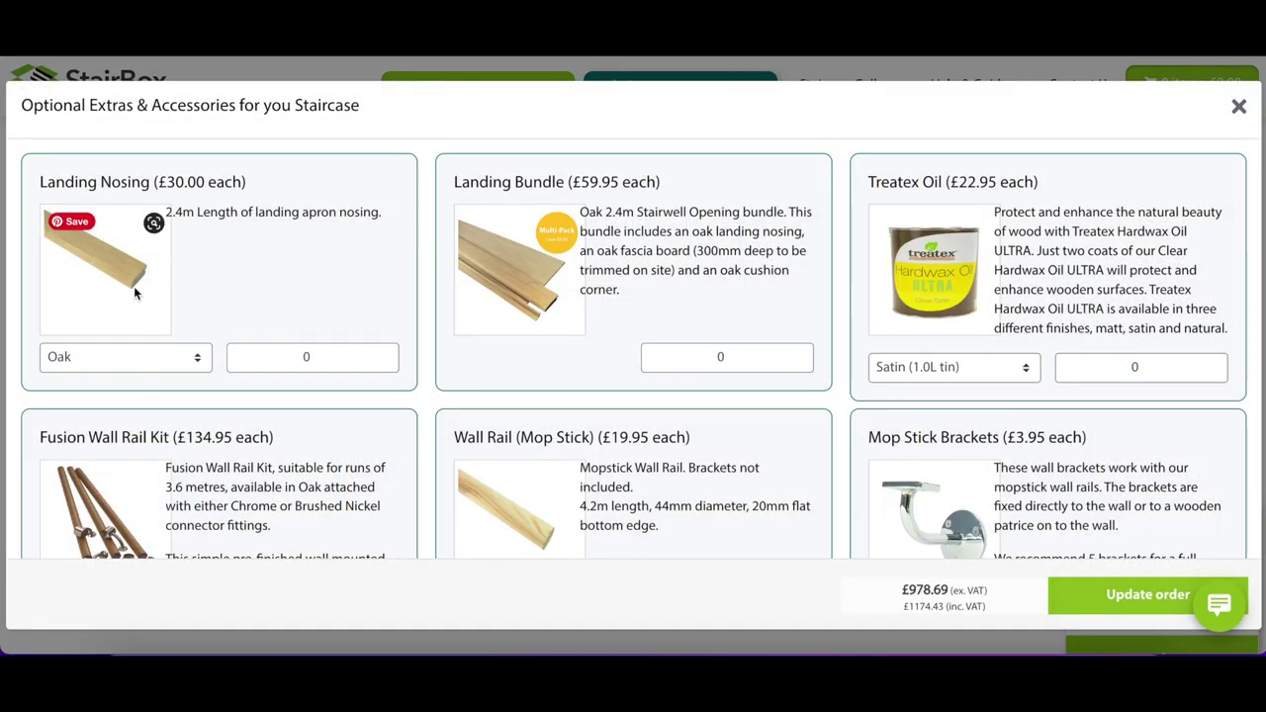
scroll(465, 378, down, 1)
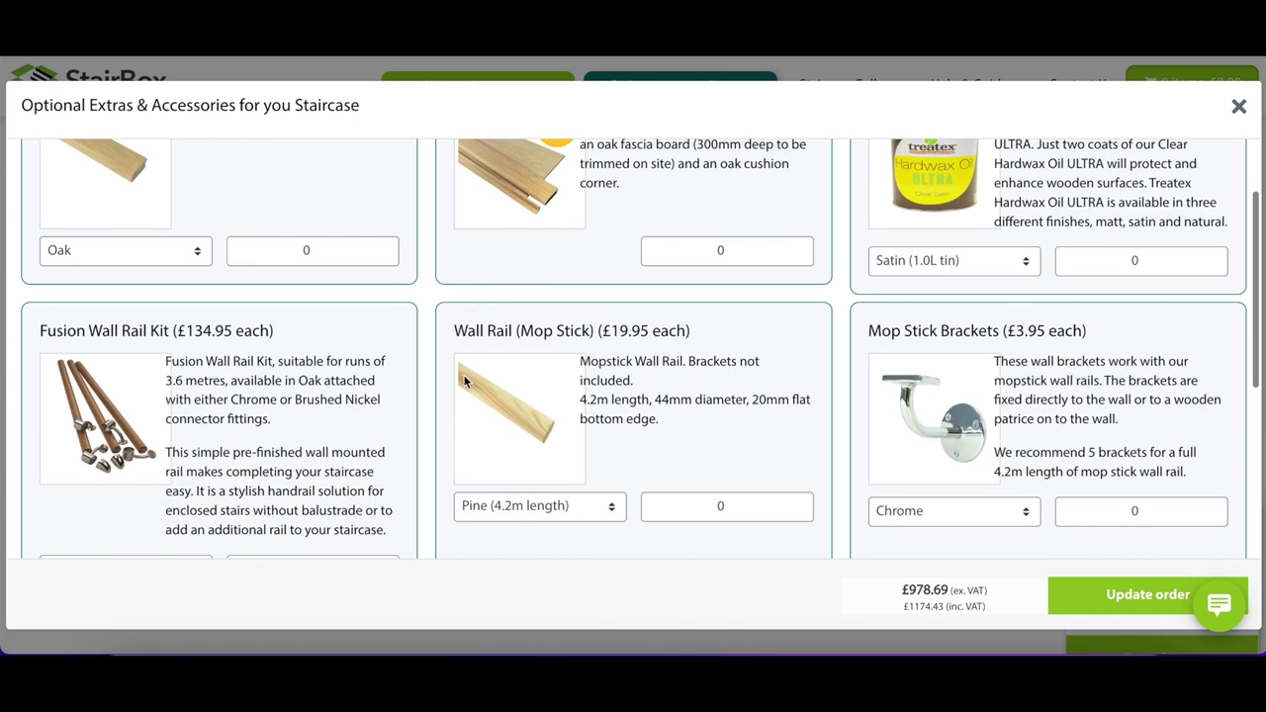
scroll(421, 437, down, 1)
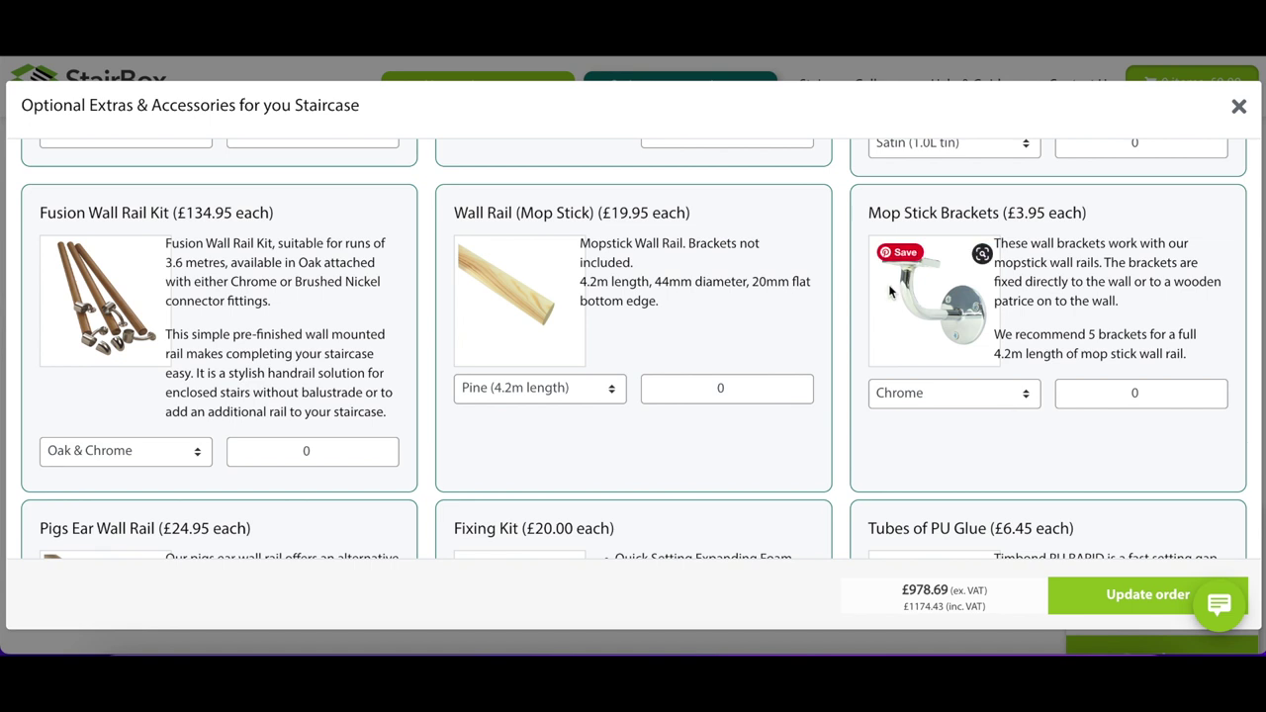
scroll(890, 267, up, 2)
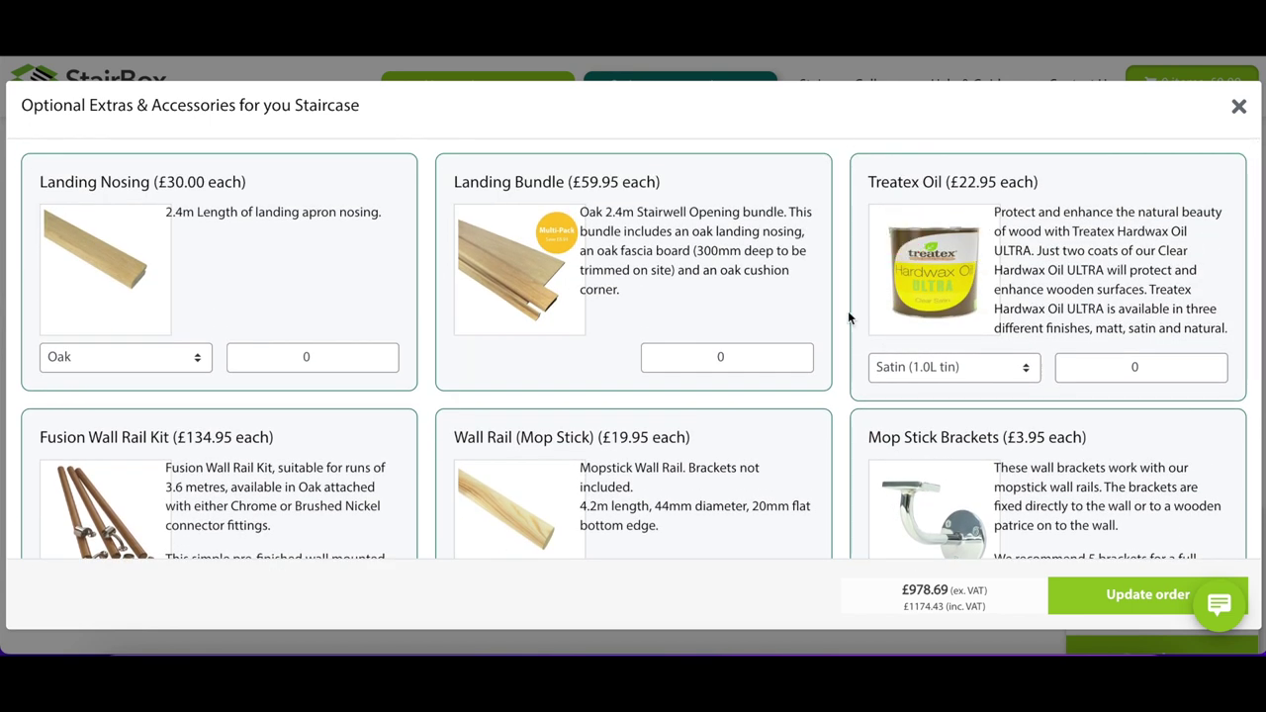
scroll(834, 342, down, 4)
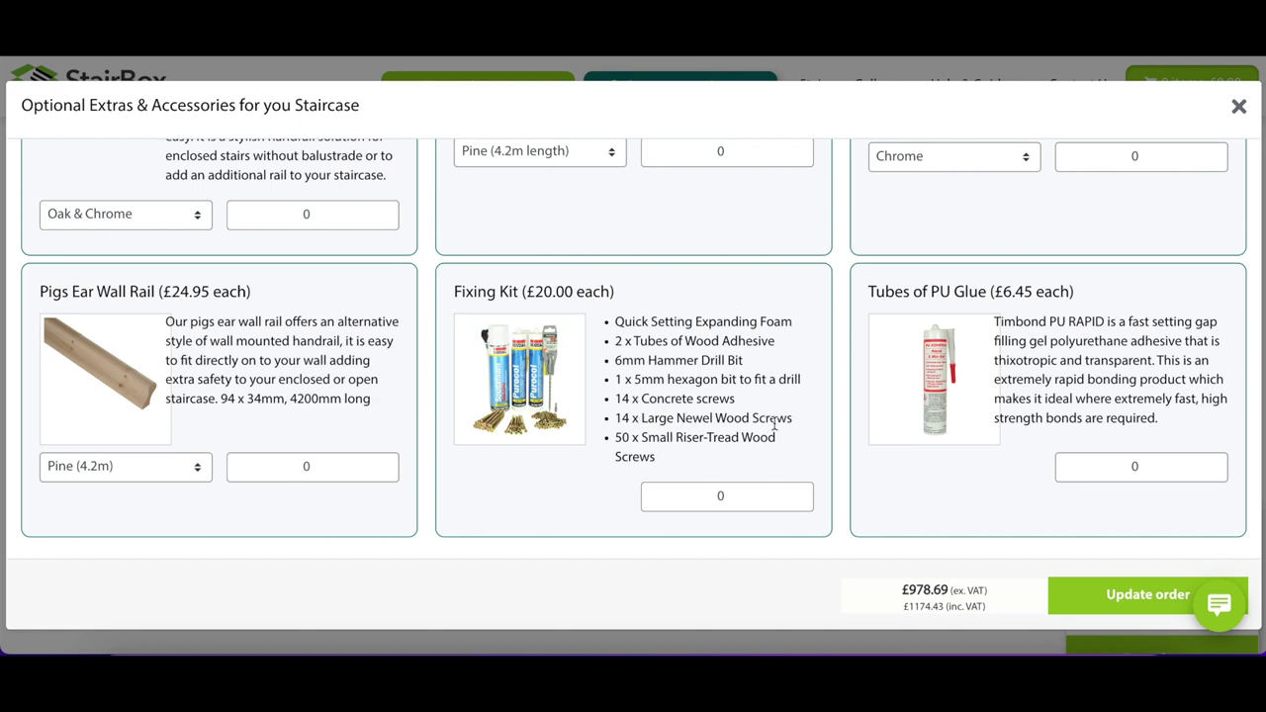
scroll(773, 421, up, 5)
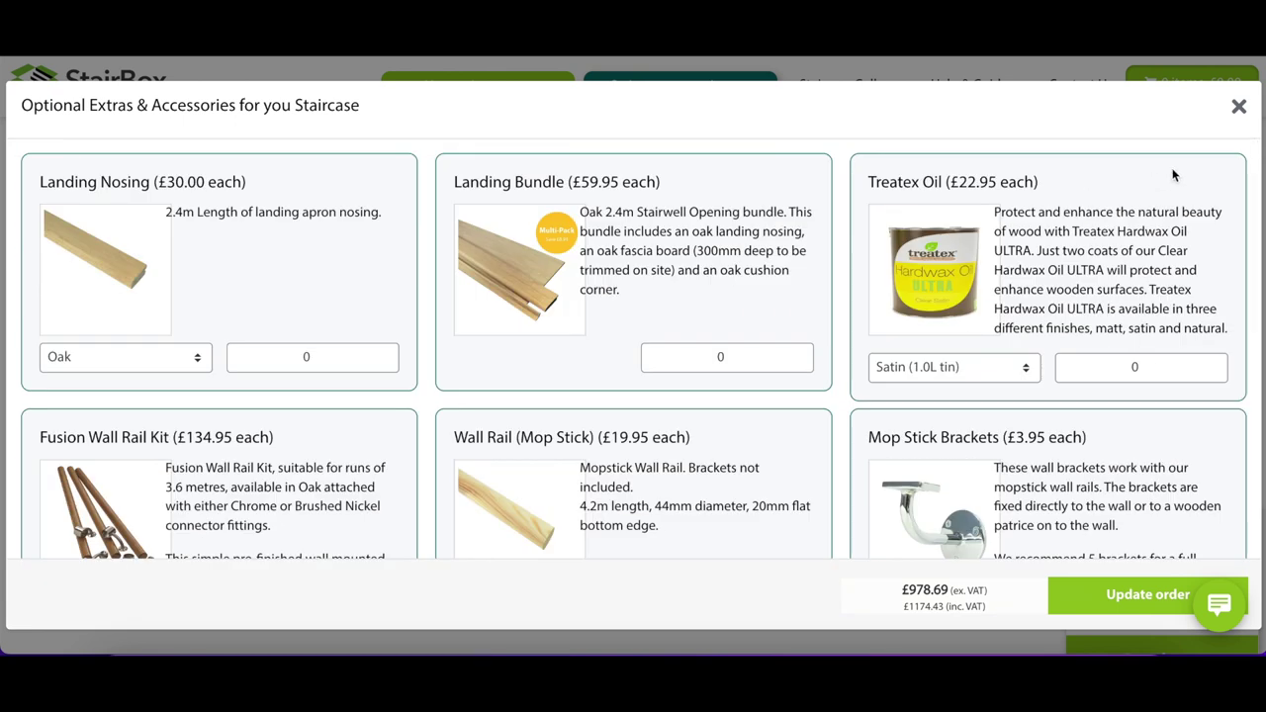
click(1238, 106)
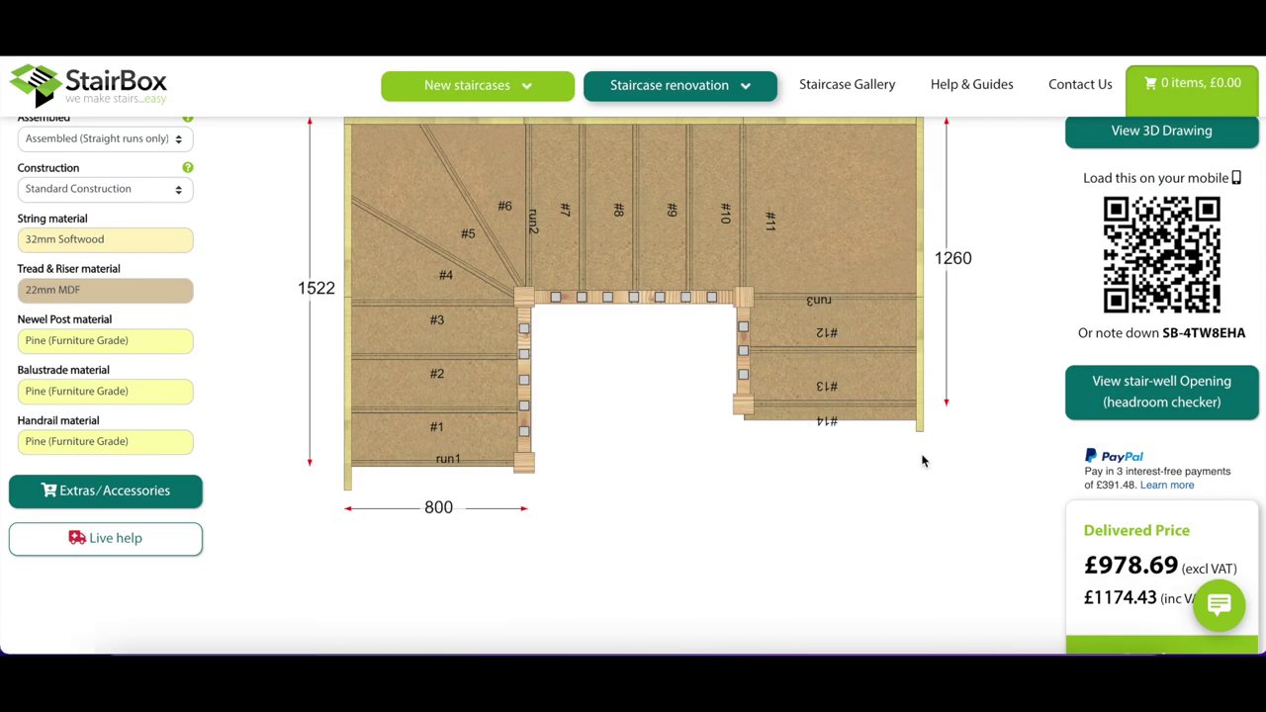
Check the delivered price with the purchase and quote options, and return to the staircase plan
scroll(924, 462, down, 2)
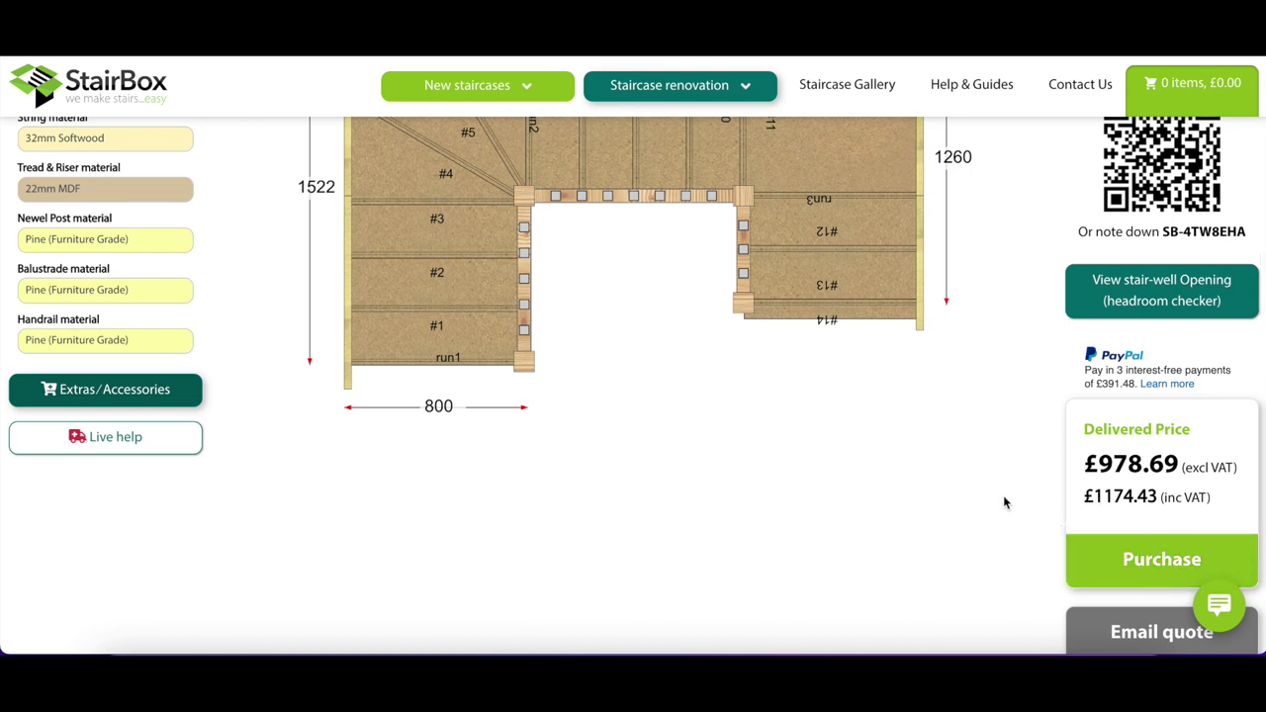
scroll(1004, 502, down, 2)
scroll(1003, 503, up, 2)
scroll(1004, 503, up, 5)
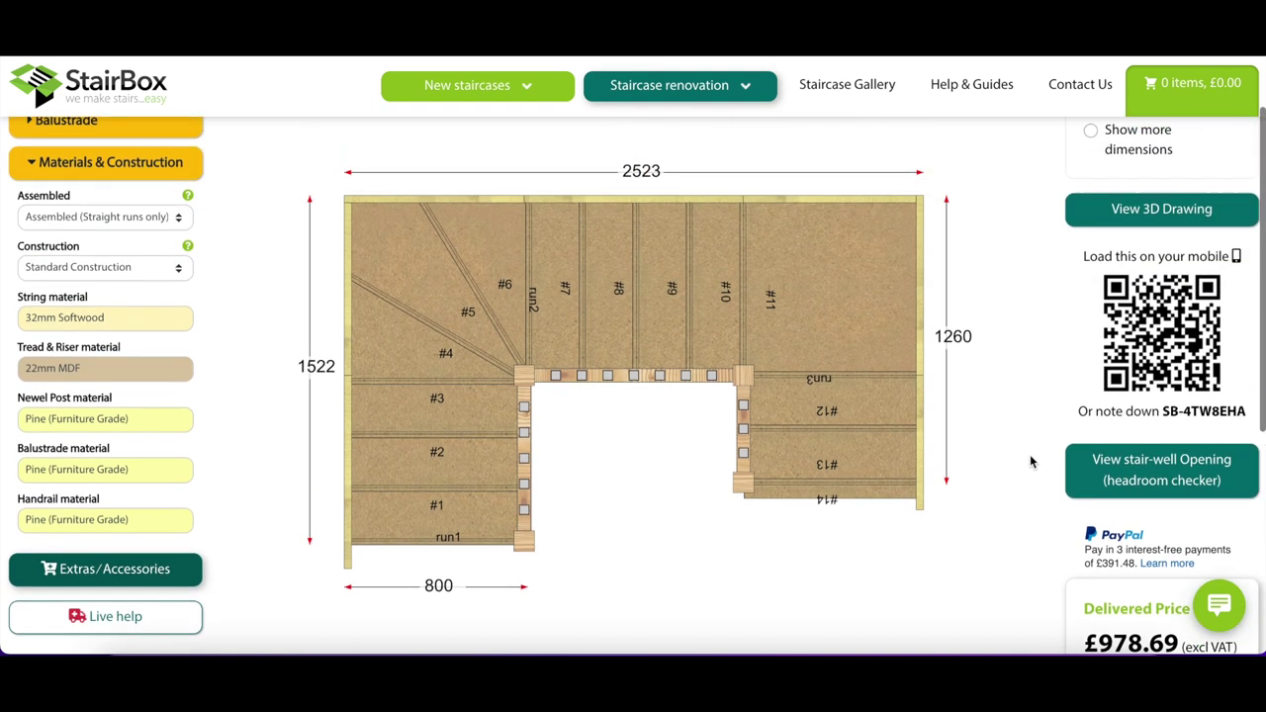